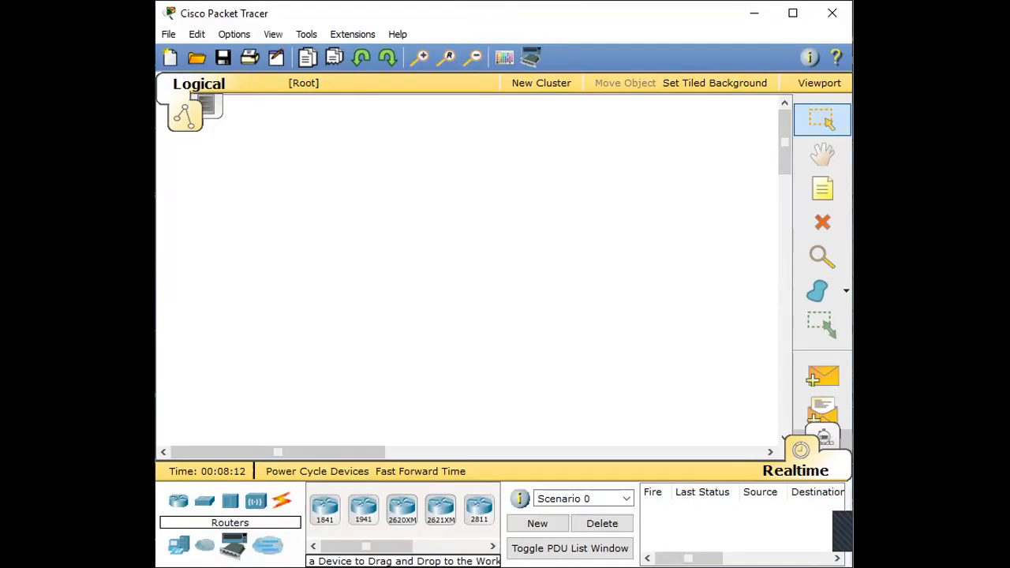
Place two generic PC-PT end devices on the workspace, one below the other.
left_click(178, 544)
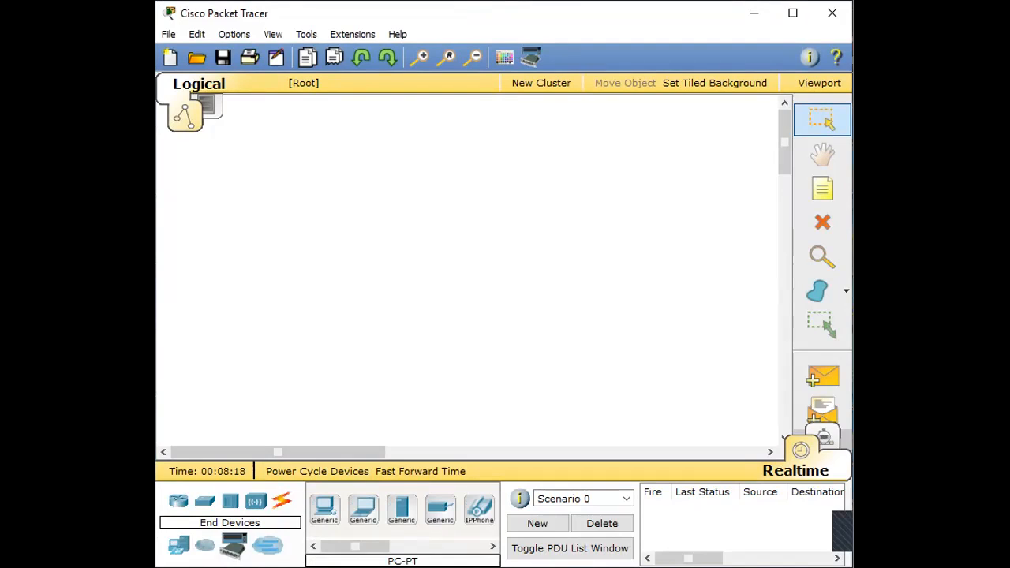
left_click(324, 509)
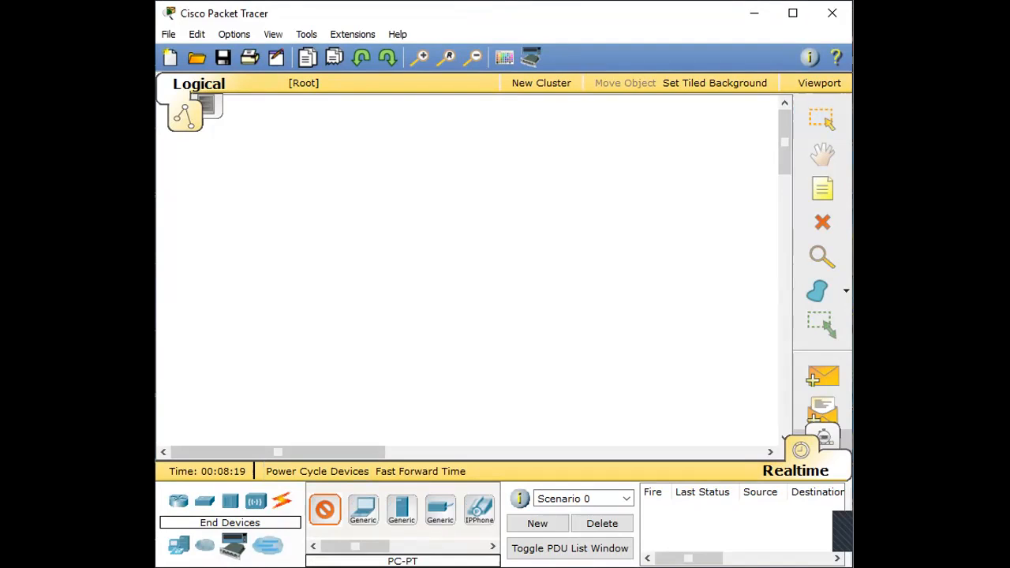
left_click(322, 245)
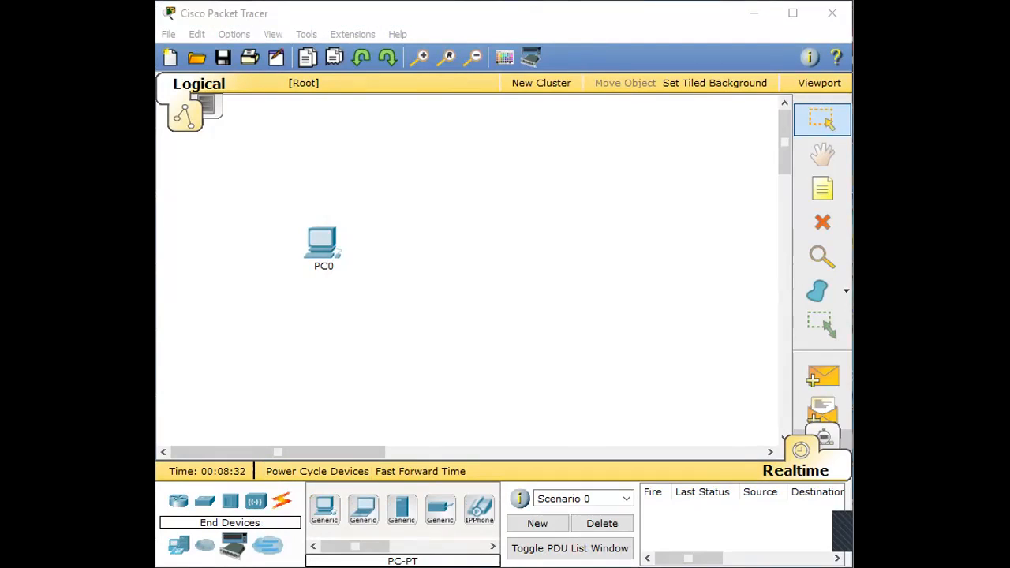
left_click(178, 545)
left_click(325, 510)
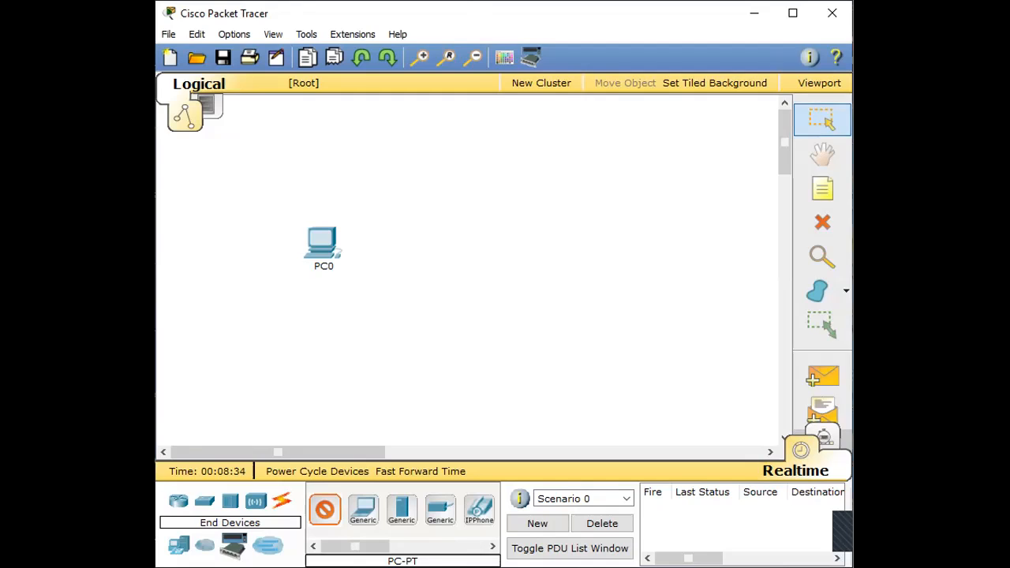
left_click(322, 320)
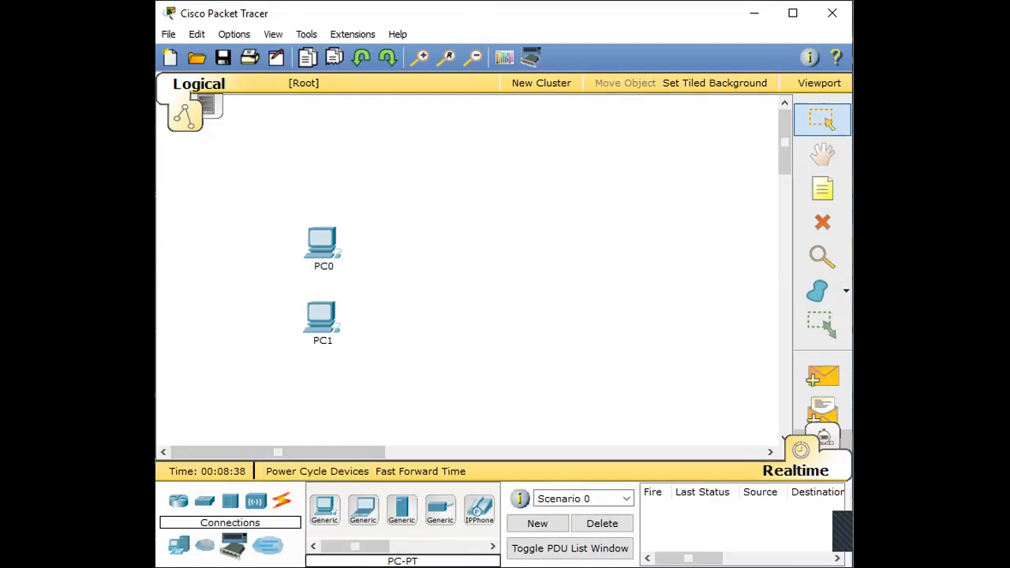
Add a generic Switch-PT beside the two PCs and a generic Server-PT on the far side of the switch.
left_click(204, 501)
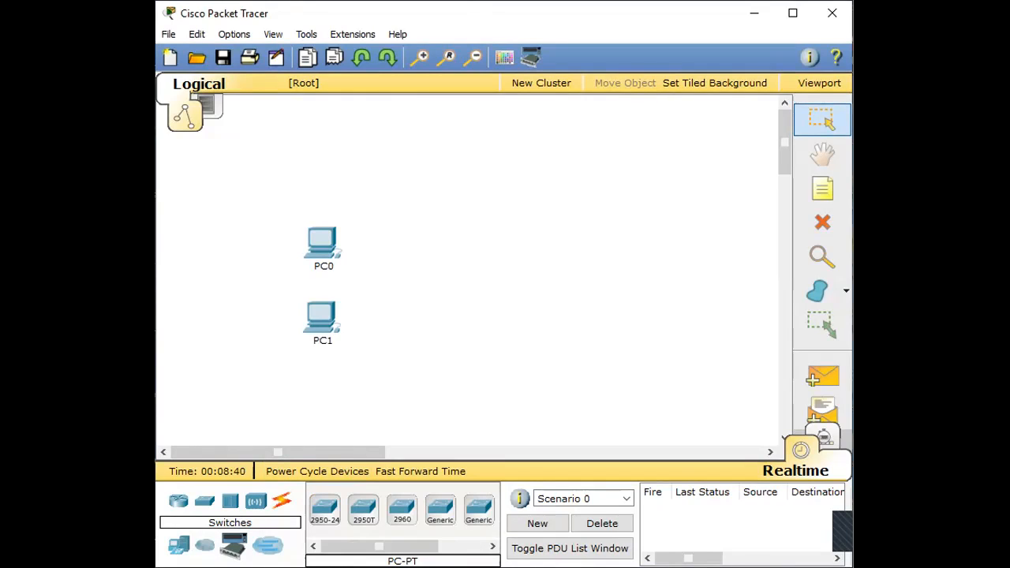
left_click(440, 509)
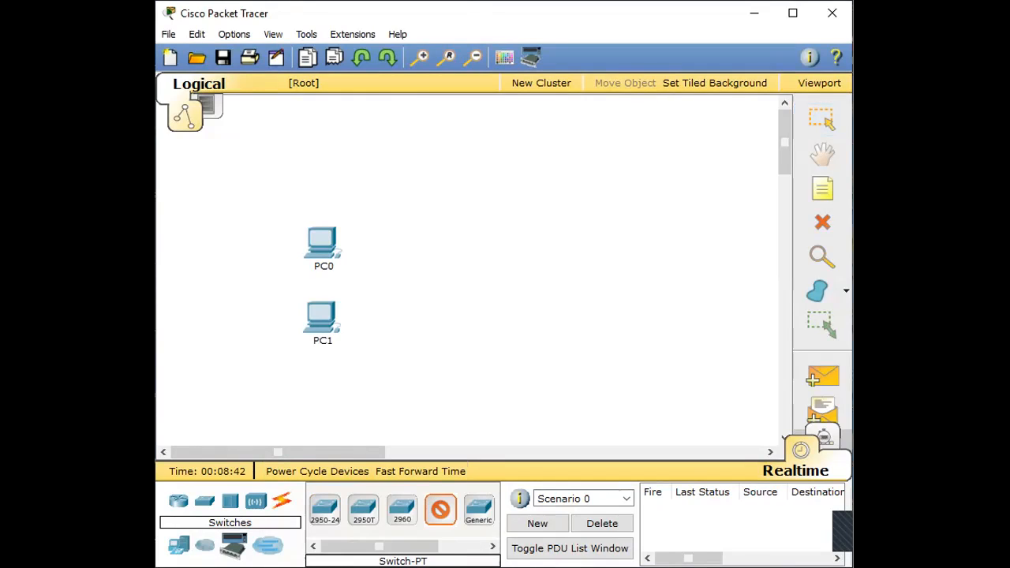
left_click(421, 280)
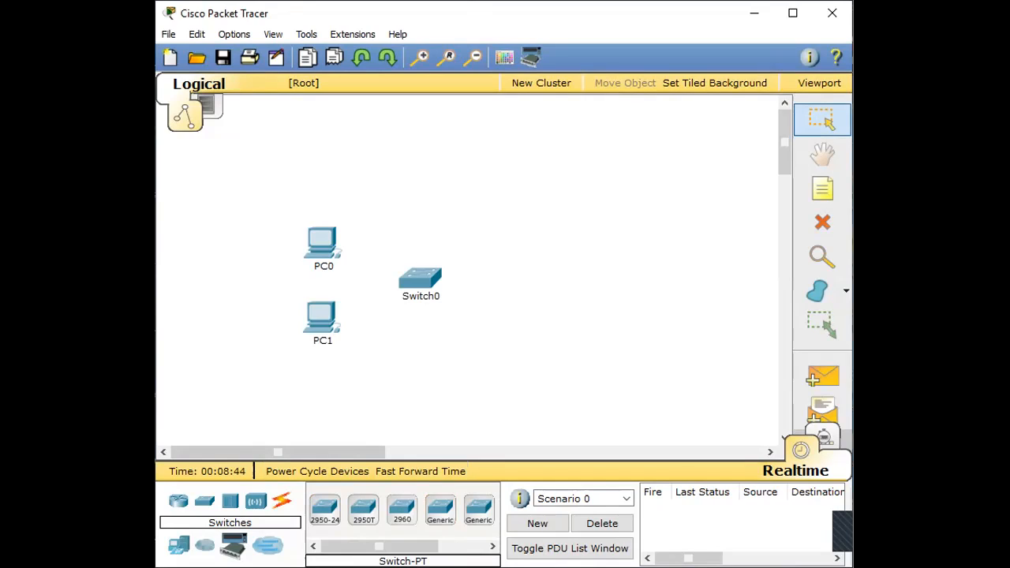
left_click(179, 545)
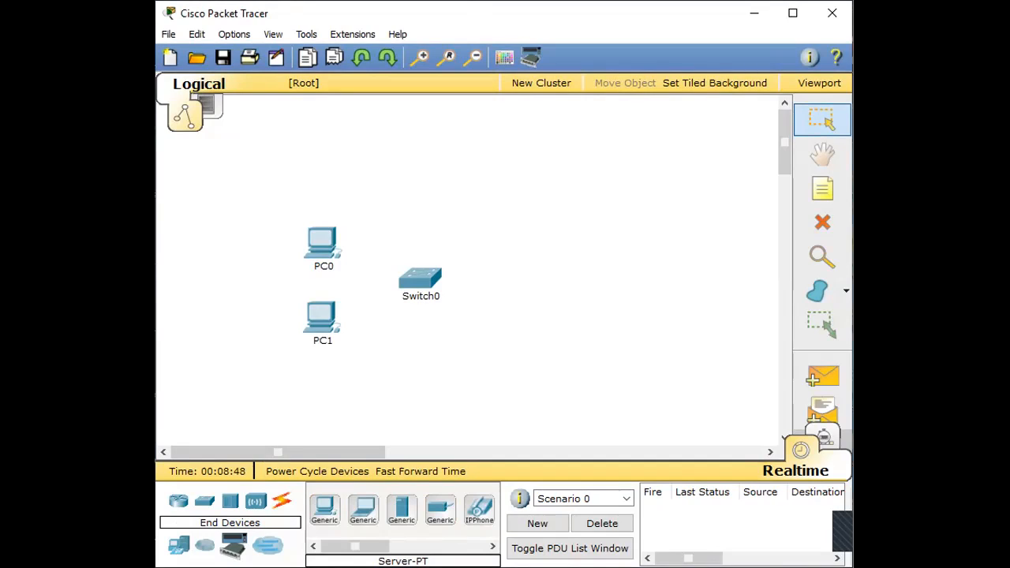
left_click(402, 510)
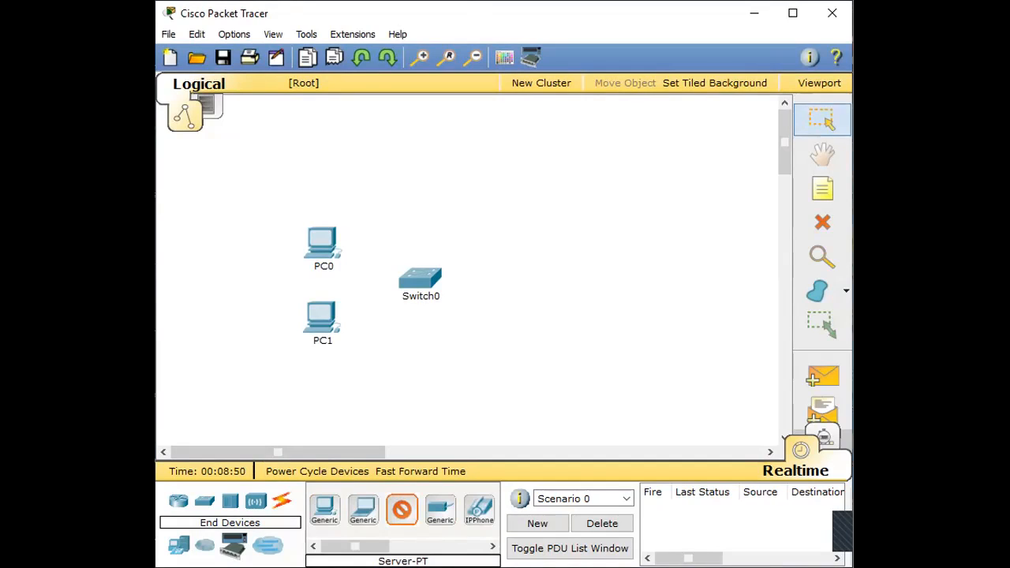
left_click(547, 273)
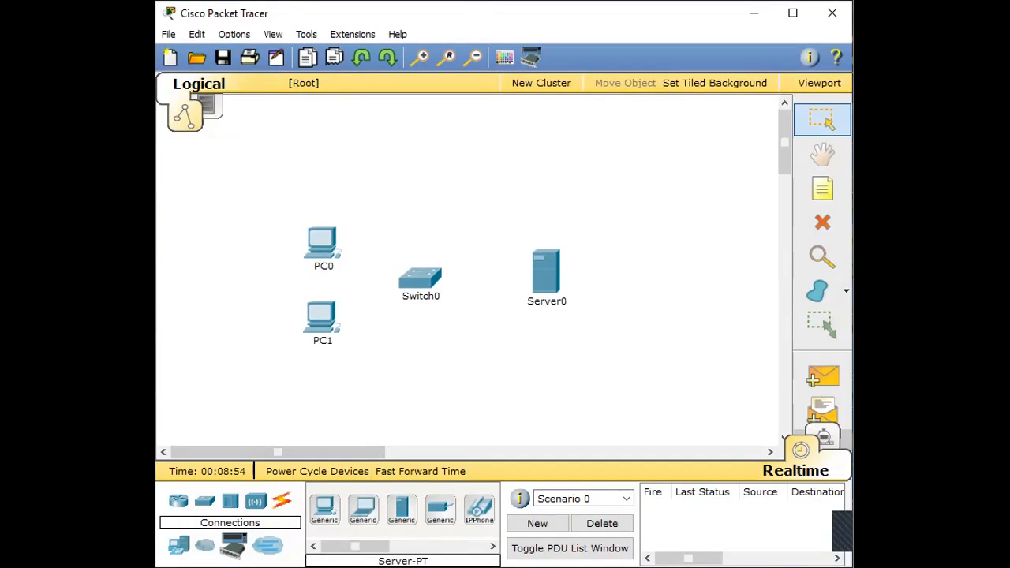
Connect PC0, PC1 and Server0 to Switch0 using automatically chosen connection types.
left_click(282, 501)
left_click(325, 509)
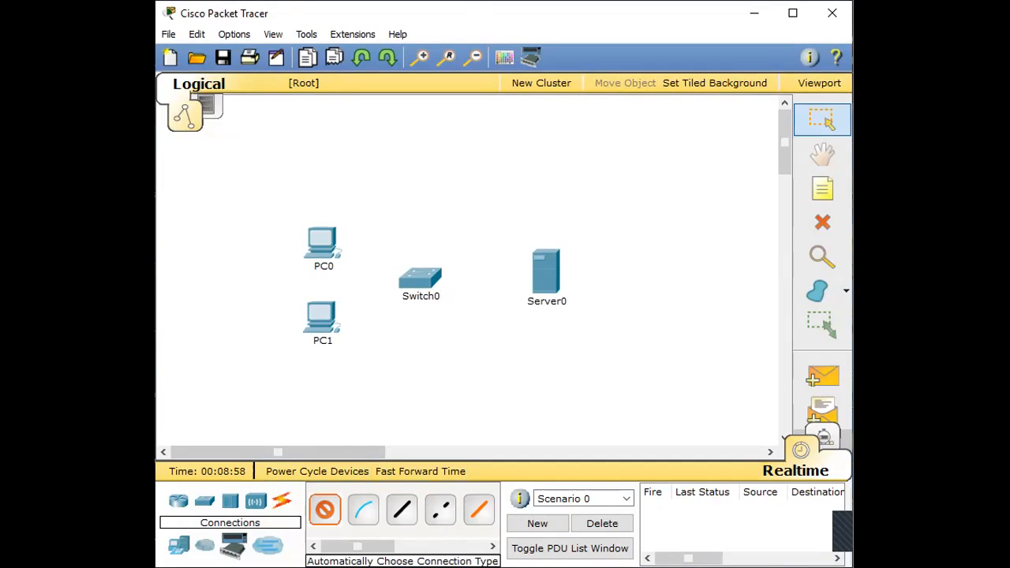
left_click(322, 243)
left_click(420, 277)
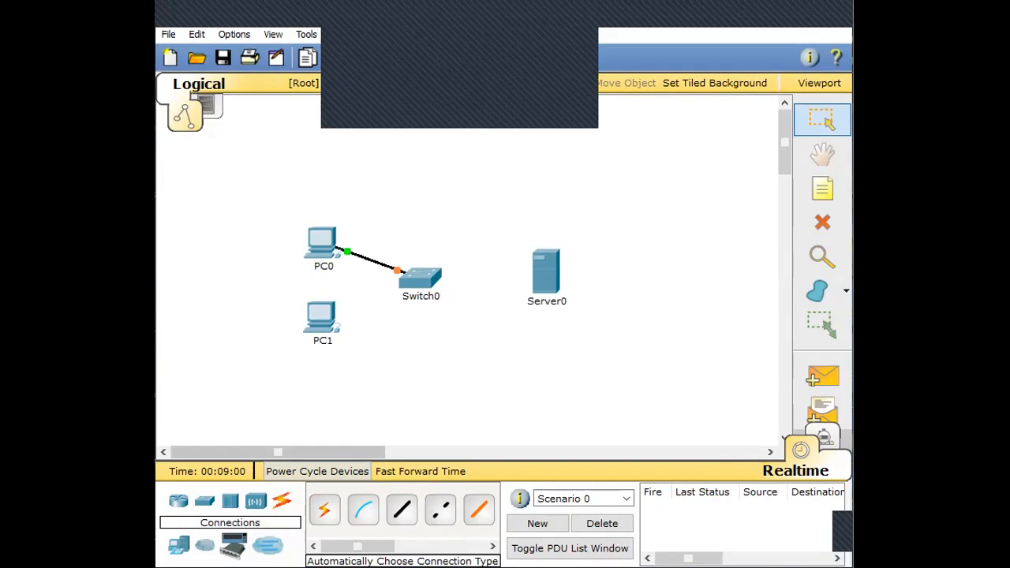
left_click(324, 510)
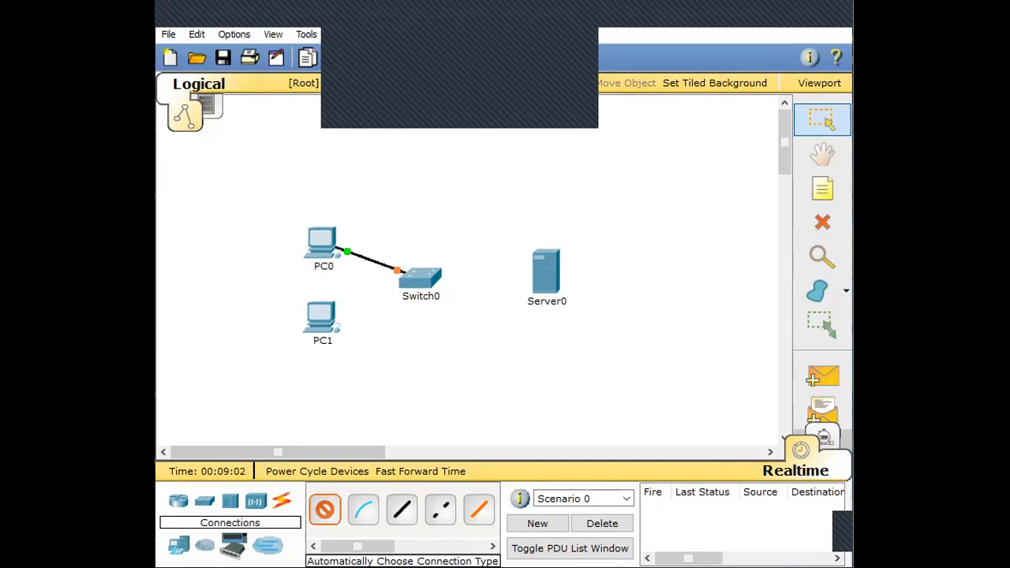
left_click(322, 319)
left_click(420, 278)
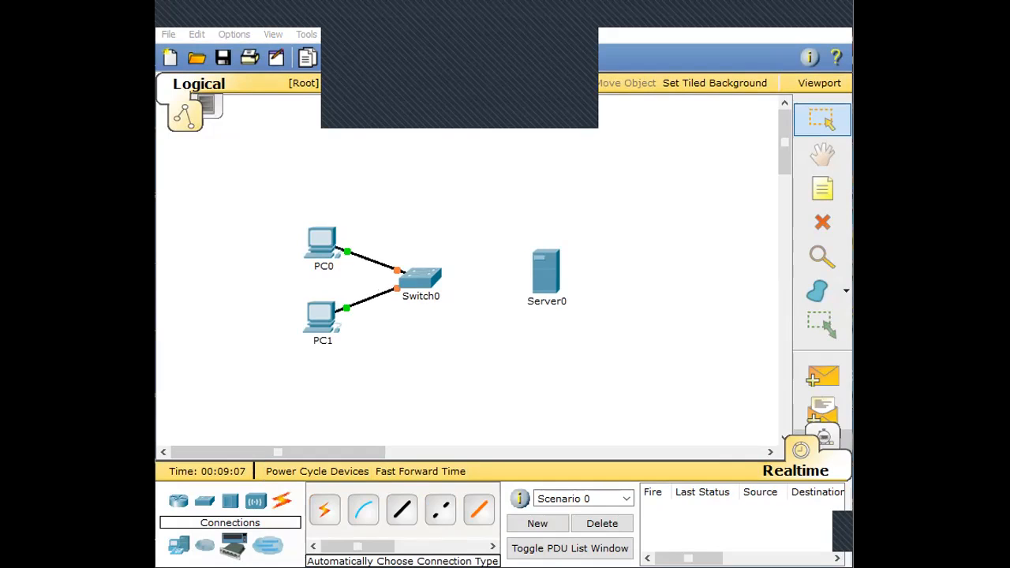
left_click(324, 510)
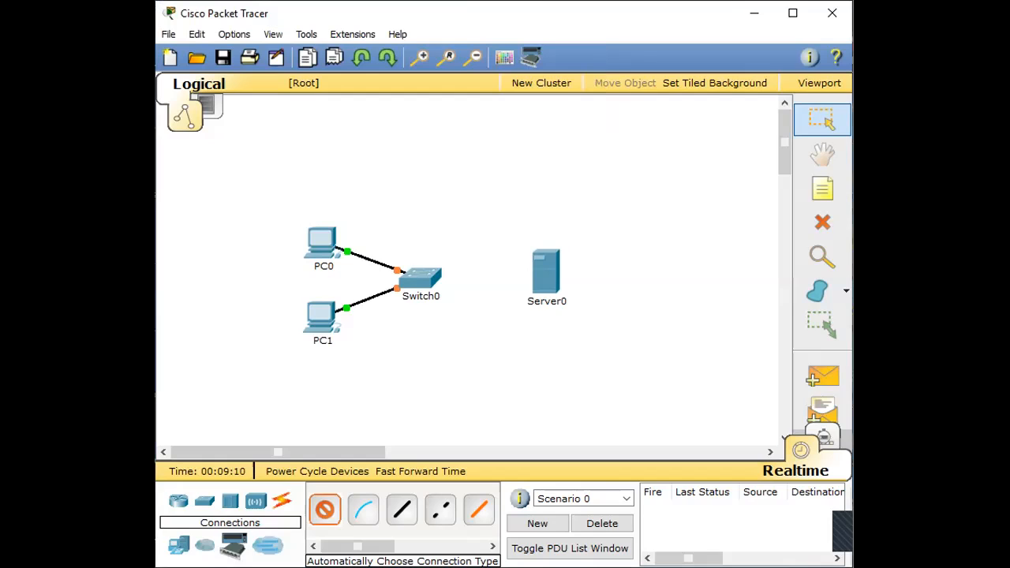
left_click(421, 278)
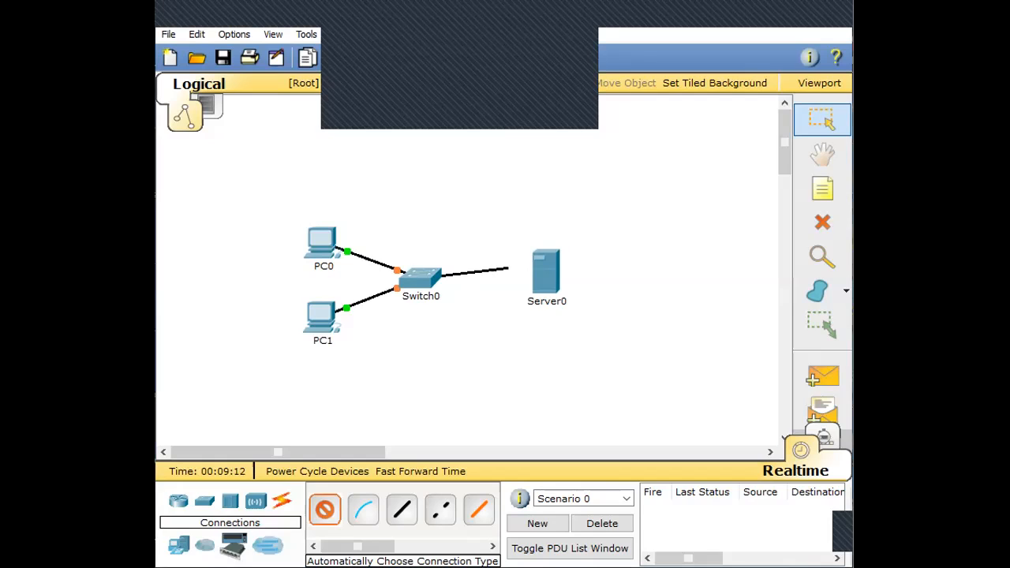
left_click(546, 275)
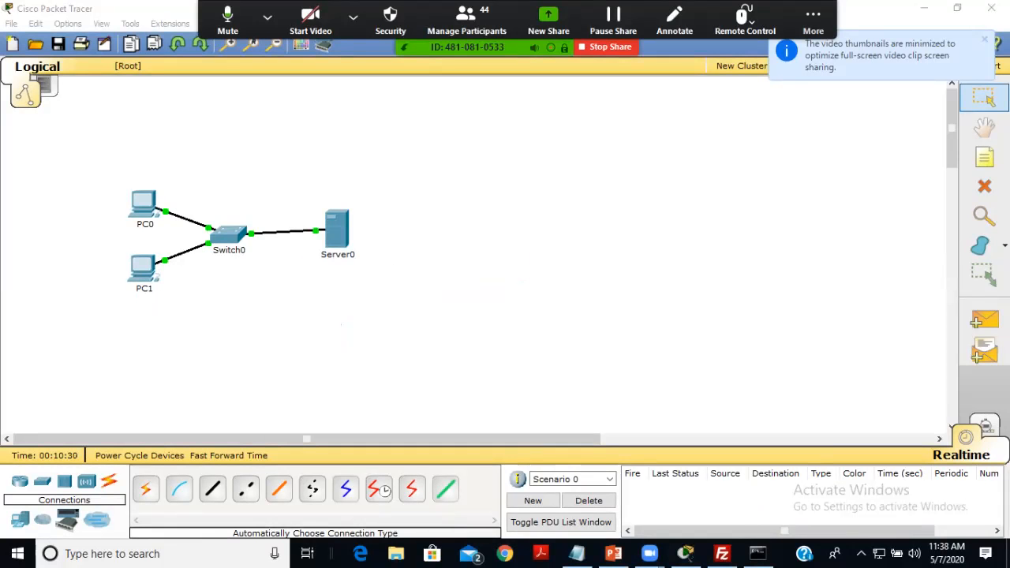
left_click(813, 22)
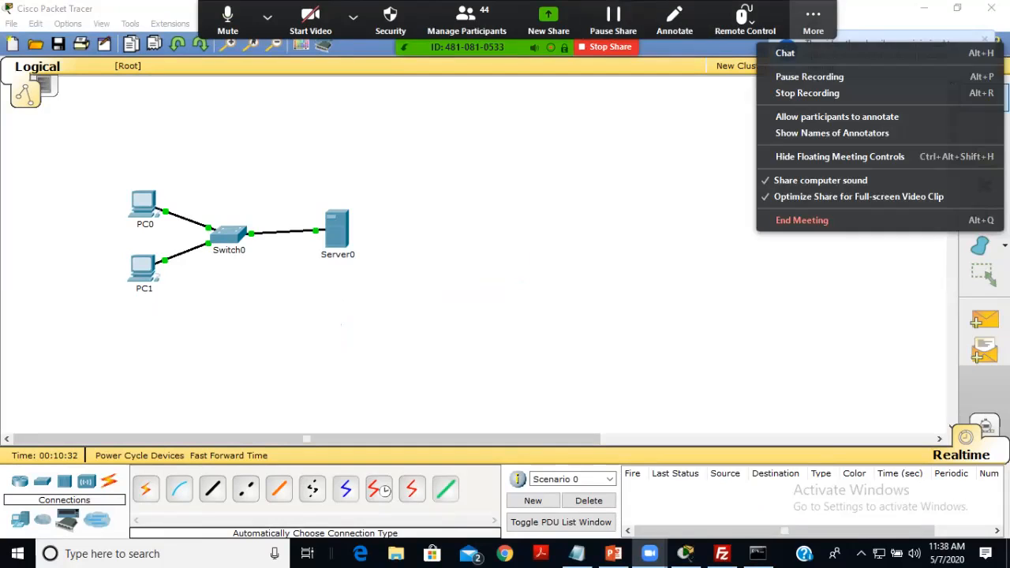
left_click(663, 158)
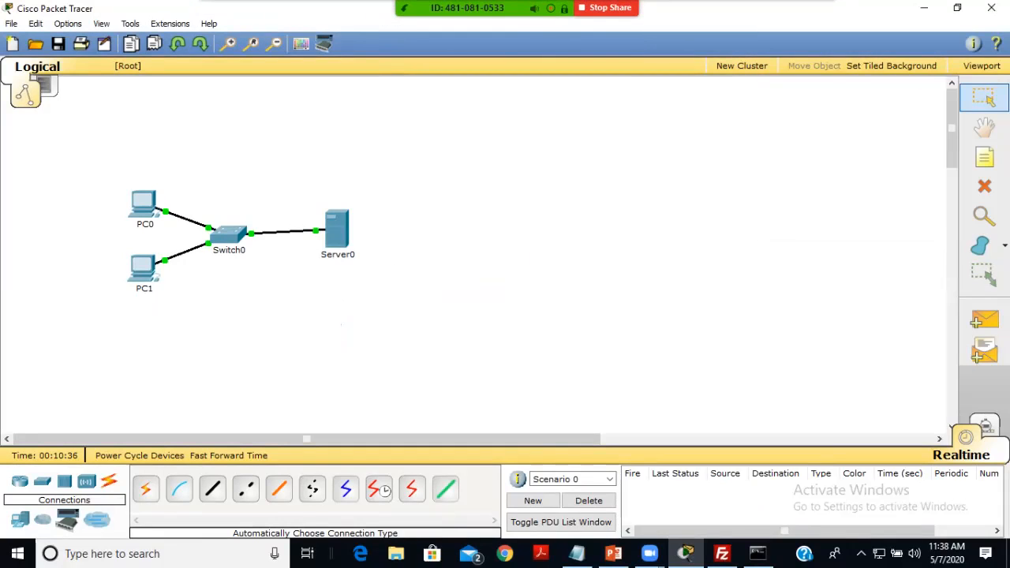
Assign PC0 the static IP address 172.16.10.2 with the default subnet mask 255.255.0.0.
left_click(143, 203)
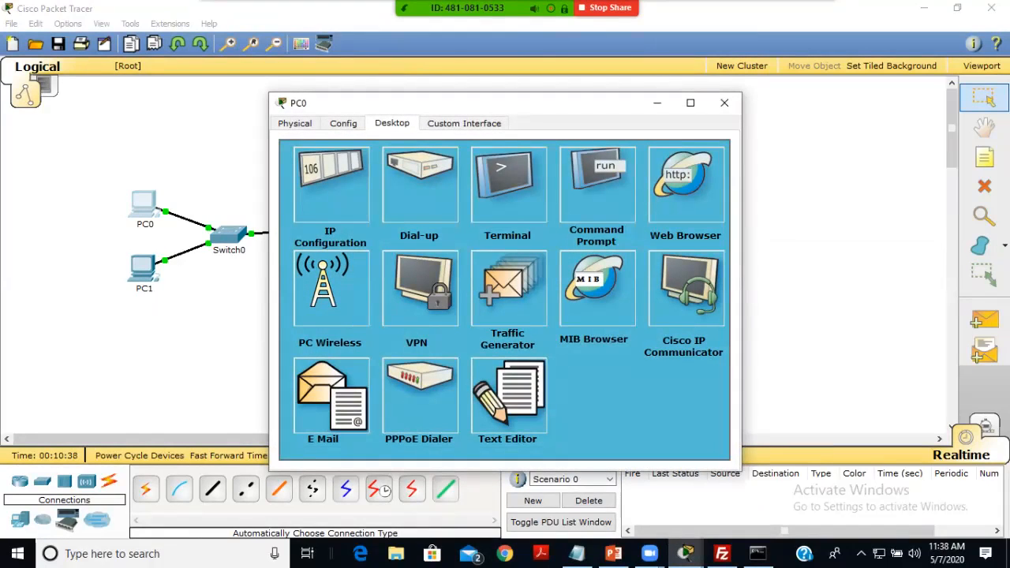
left_click(330, 185)
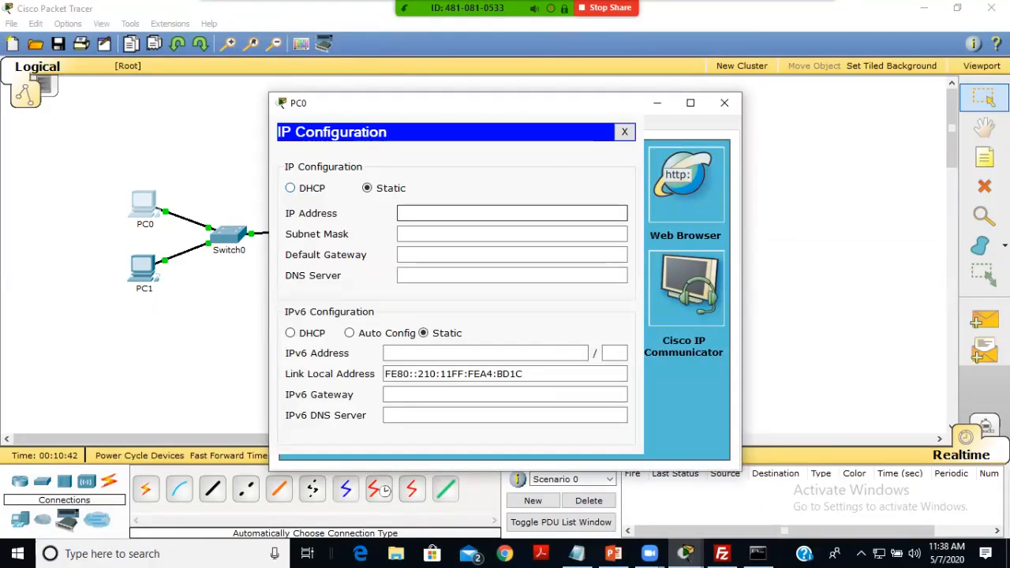
type("172.16.0")
key("BackSpace")
type("1")
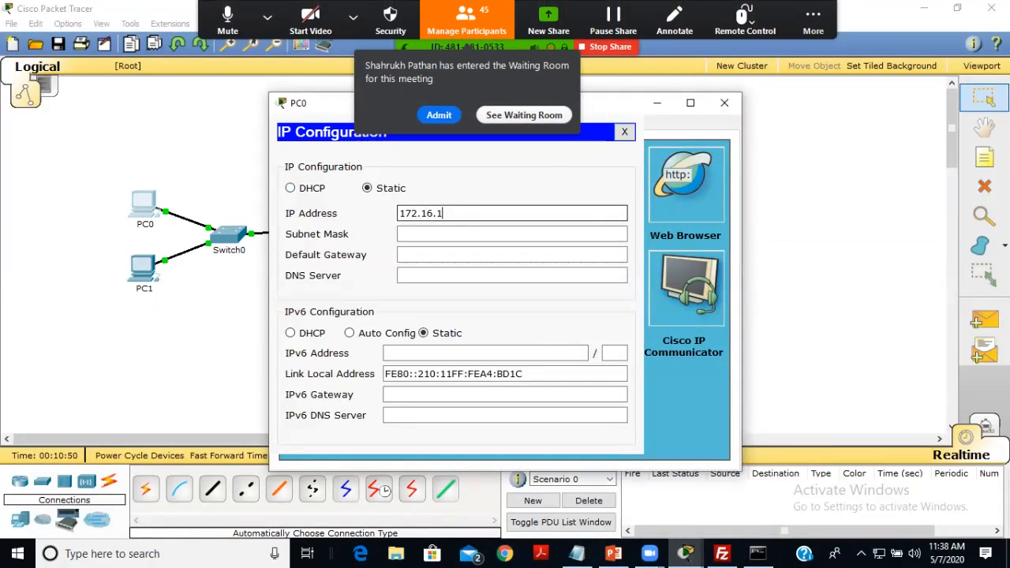
type("0.2")
key("Tab")
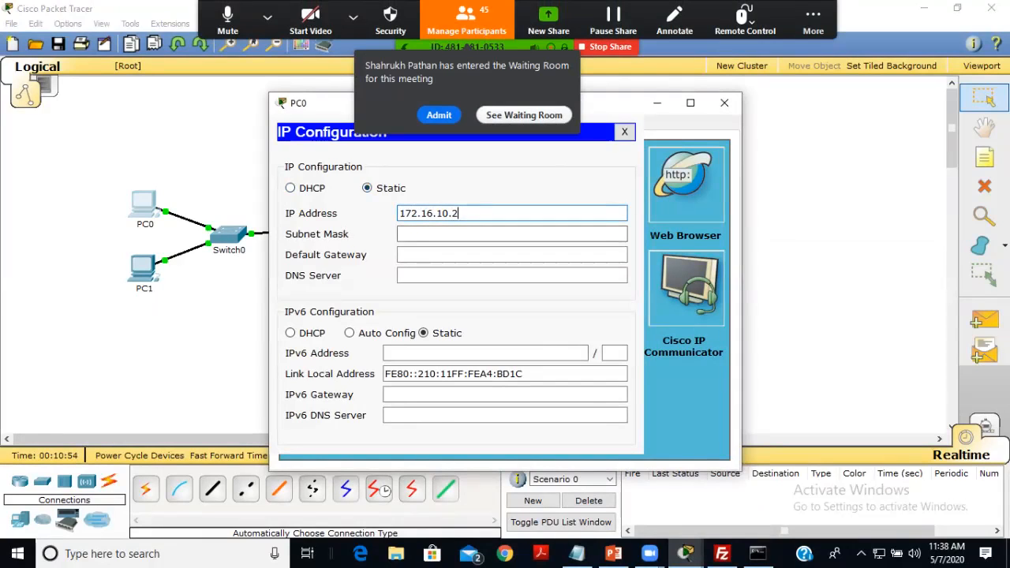
key("Tab")
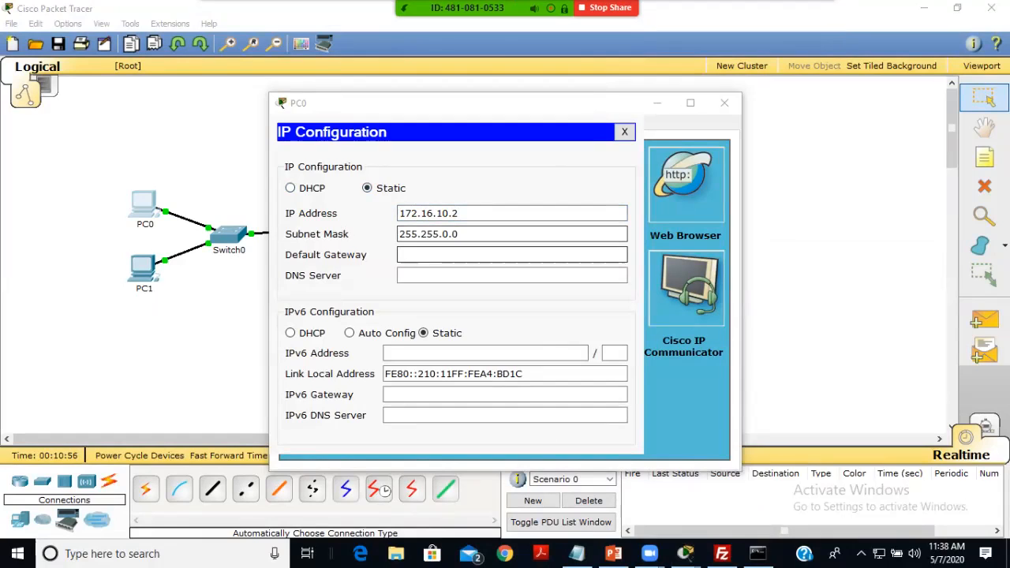
Set PC0's default gateway to 172.16.10.1, reusing its copied IP address, and close the PC0 window.
left_click_drag(462, 213, 394, 213)
key("ctrl+c")
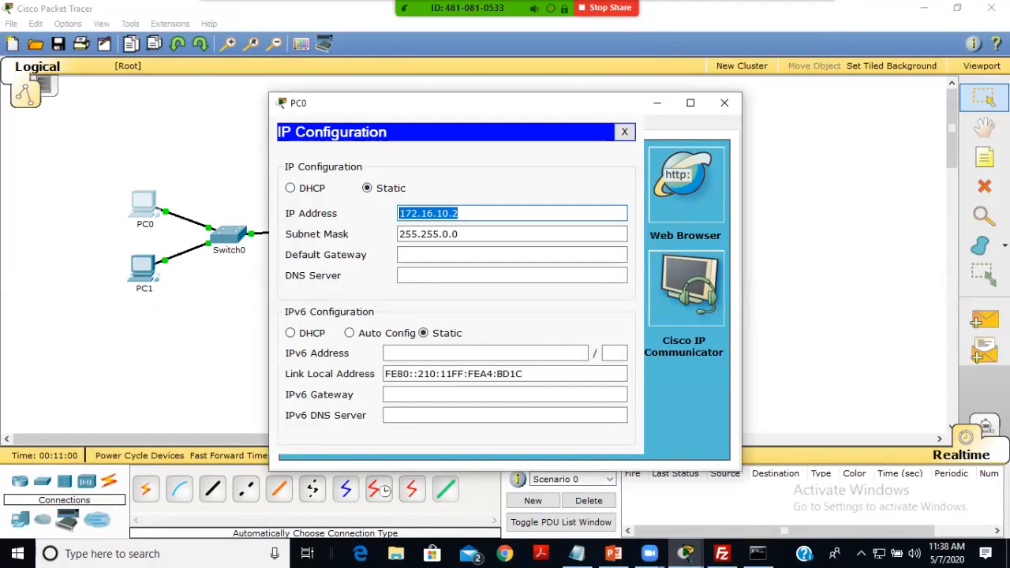
left_click(425, 256)
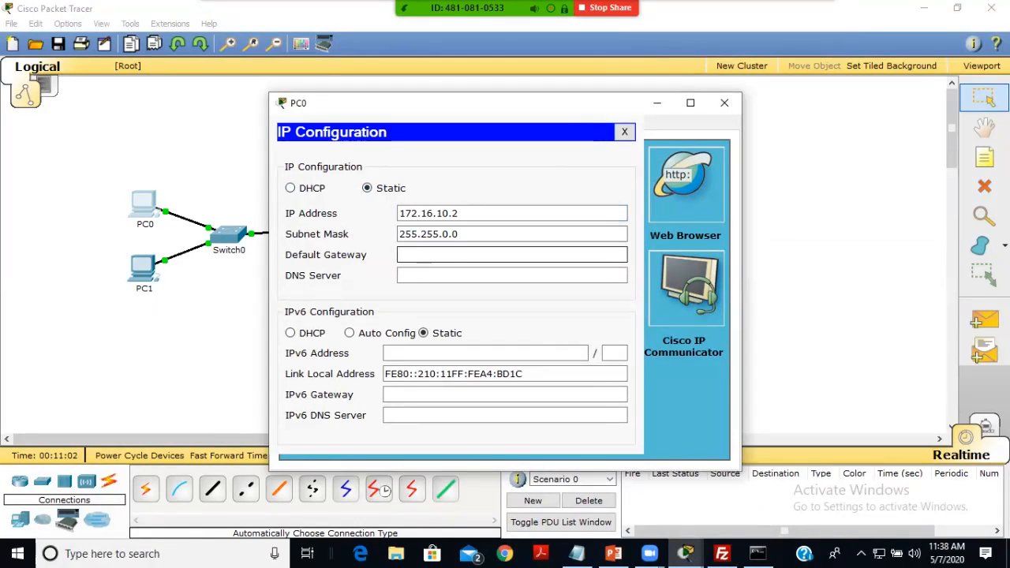
key("ctrl+v")
key("BackSpace")
type("1")
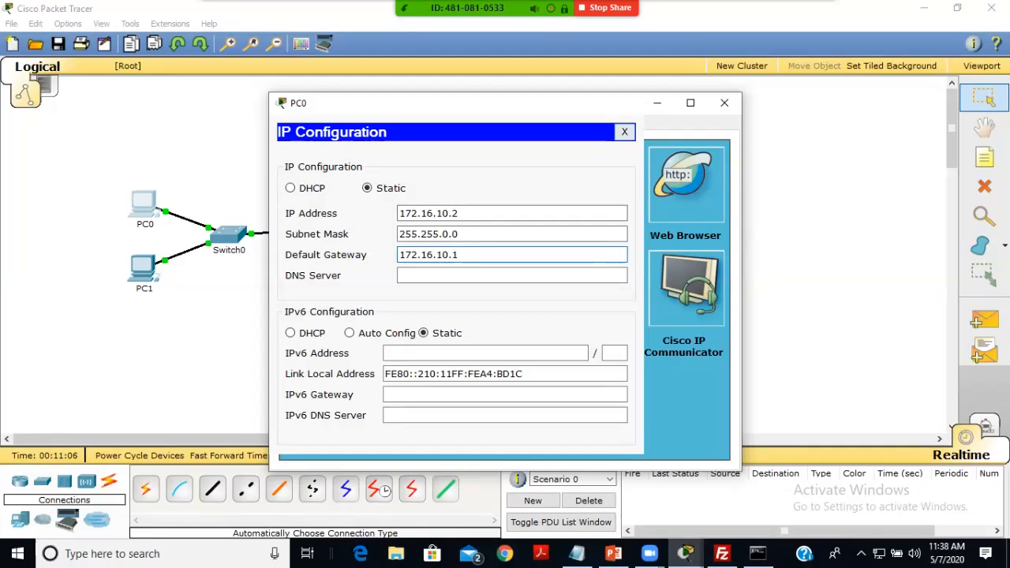
left_click(725, 102)
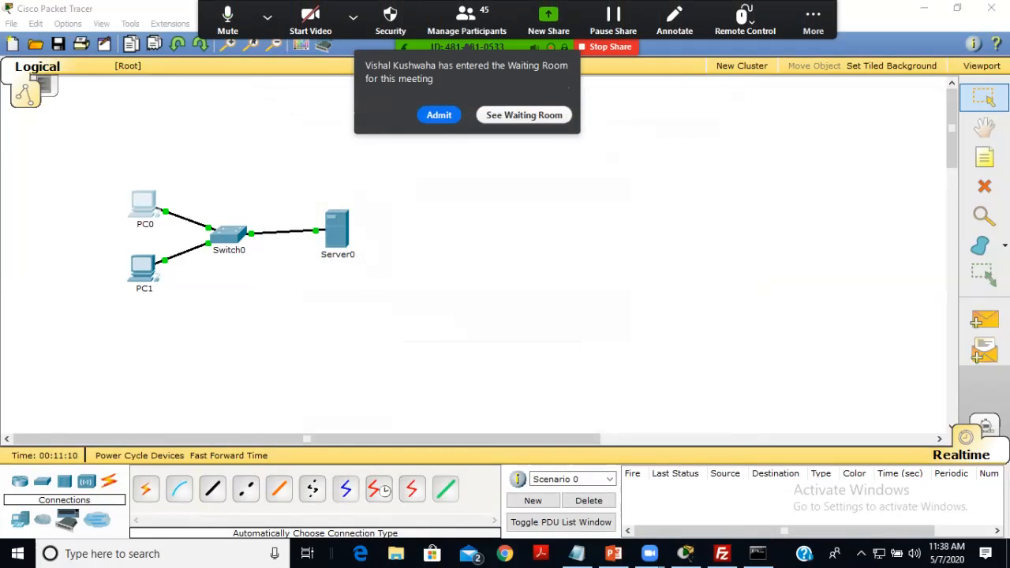
Admit the participant who entered the waiting room to the Zoom meeting.
left_click(439, 115)
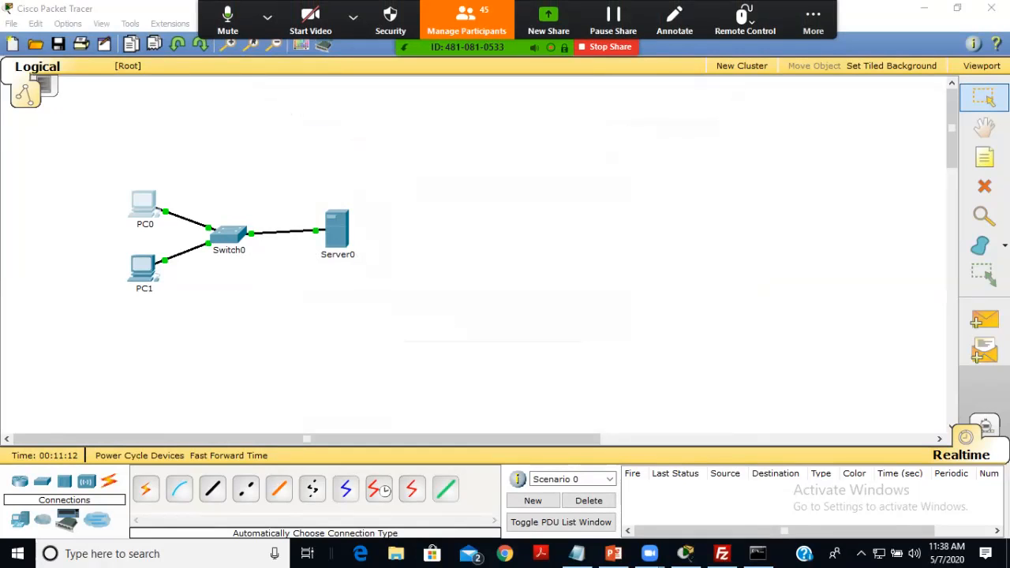
Open the IP configuration of PC1.
left_click(143, 268)
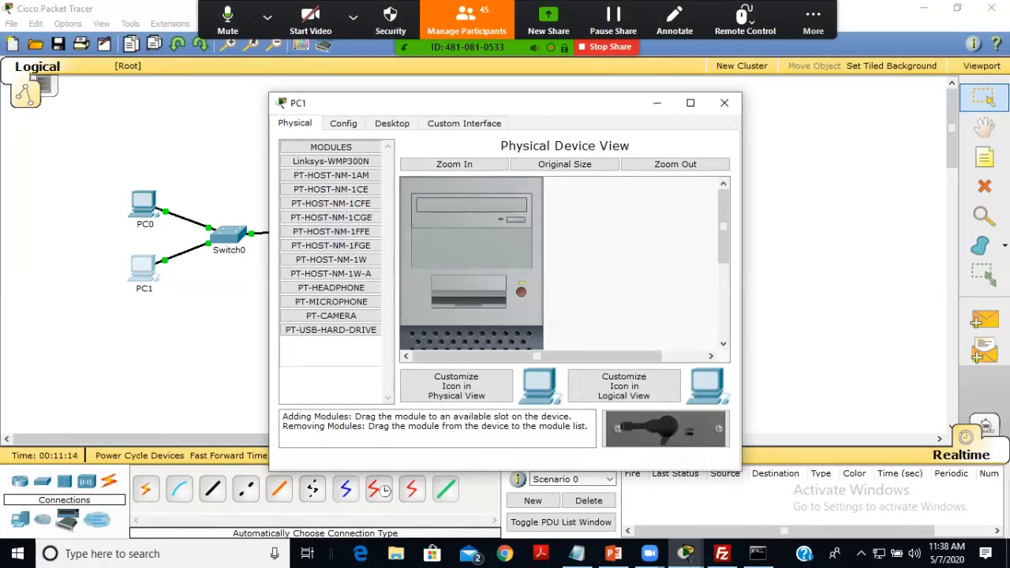
left_click(392, 123)
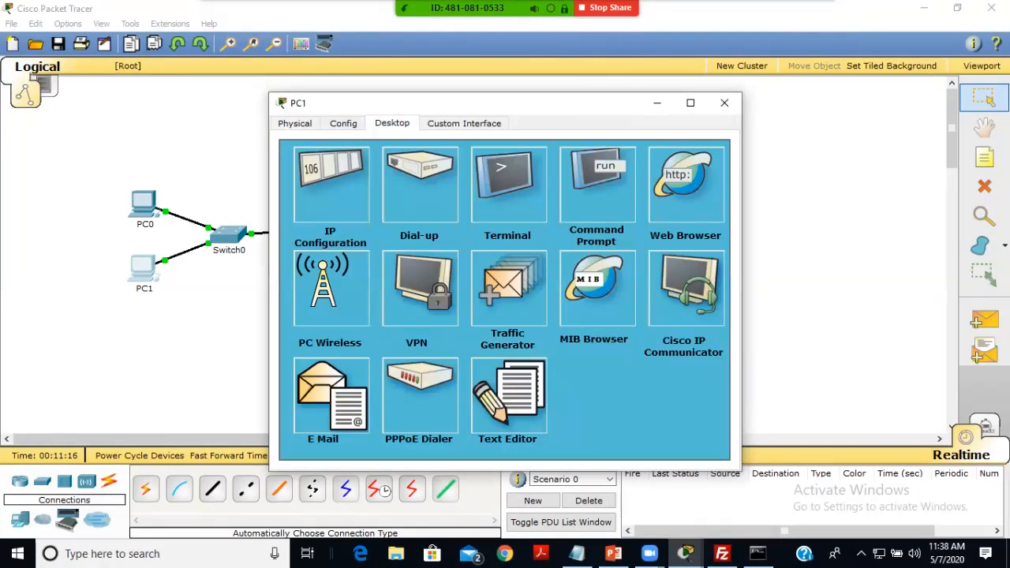
left_click(331, 186)
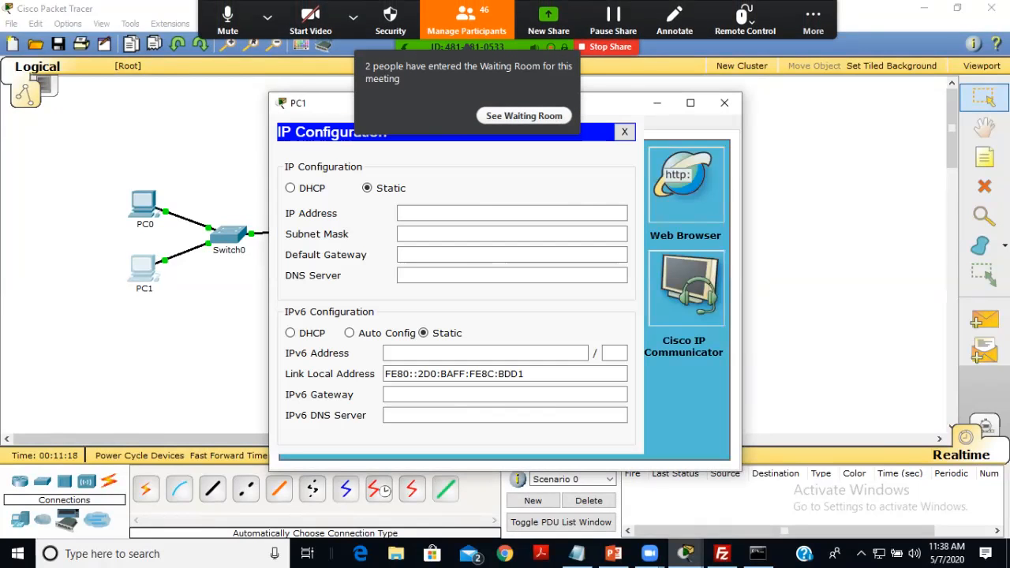
View the Zoom waiting room and admit the waiting participant from the participants list.
left_click(524, 116)
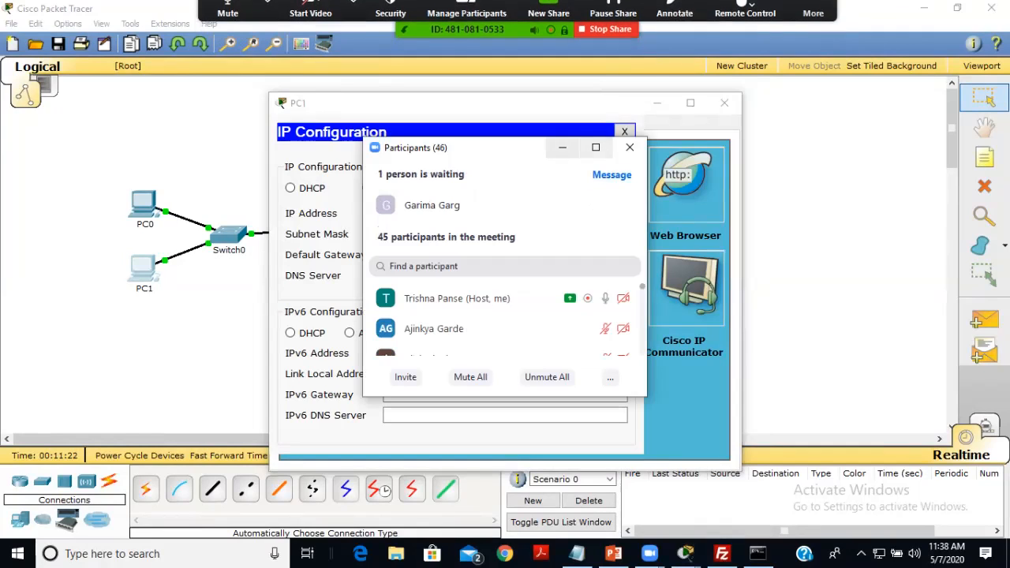
left_click(558, 205)
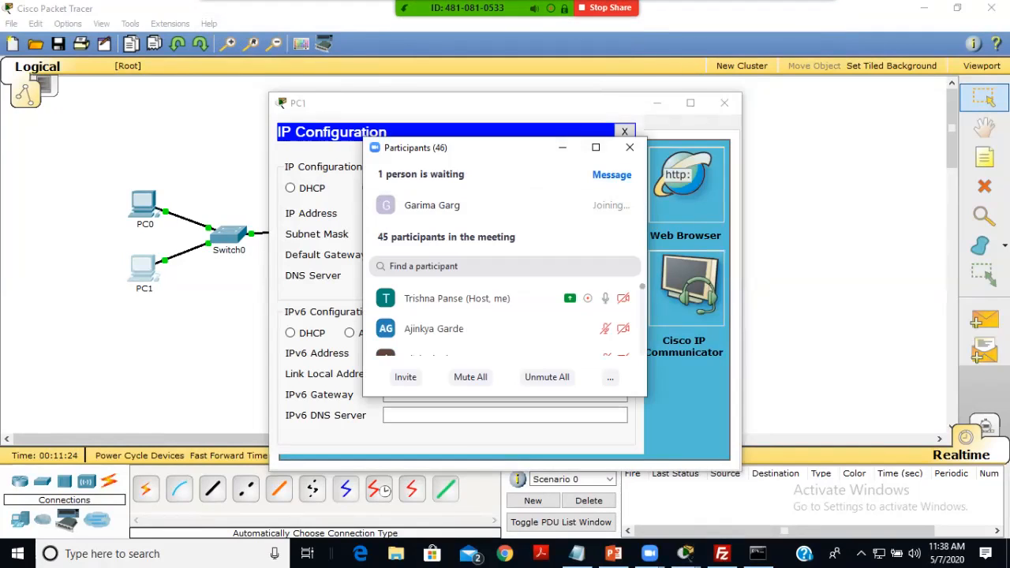
Close the Zoom participants list and set PC1's IP address to 172.16.10.3 with subnet mask 255.255.0.0.
left_click(630, 148)
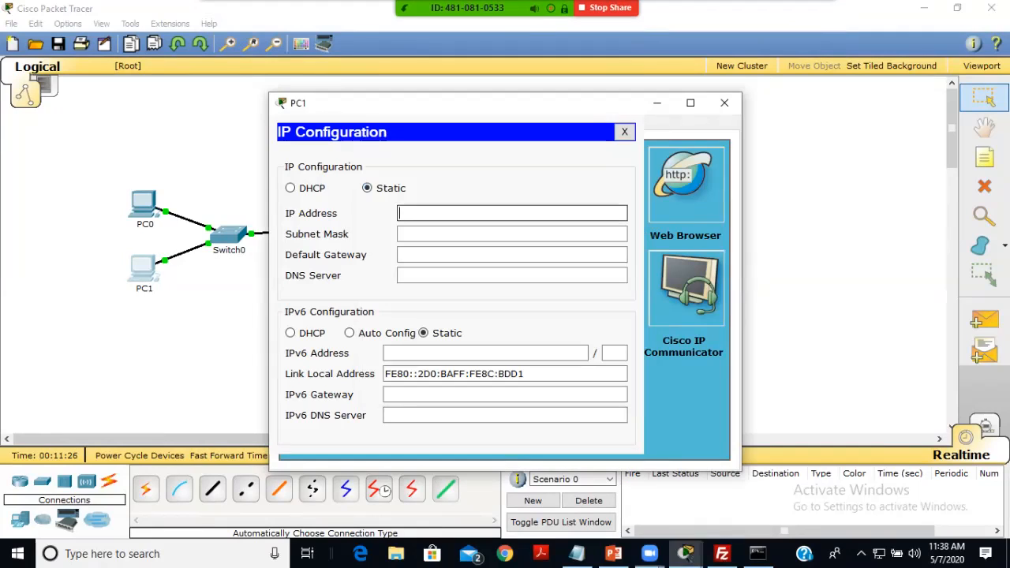
key("ctrl+v")
key("BackSpace")
type("3")
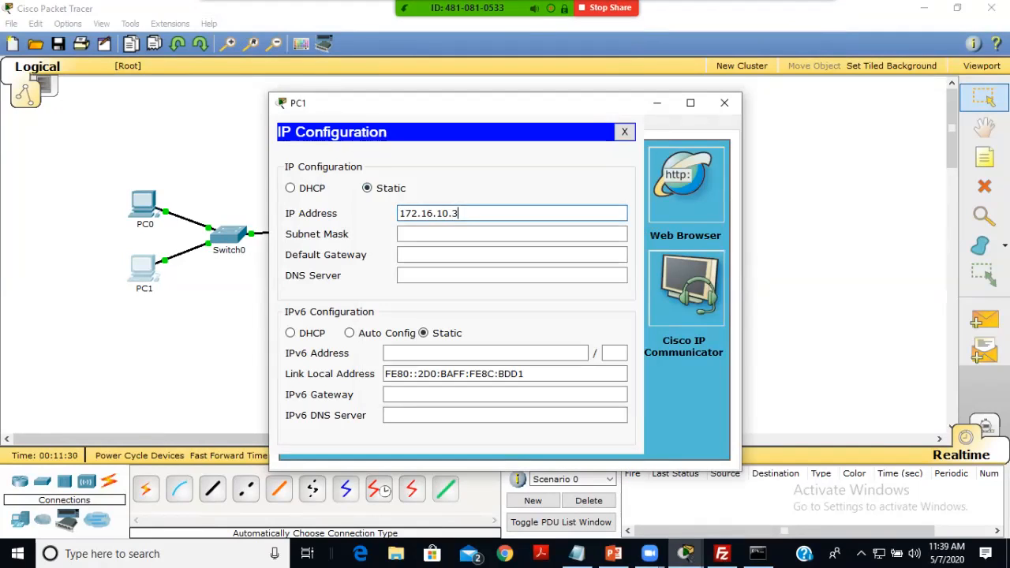
left_click(411, 234)
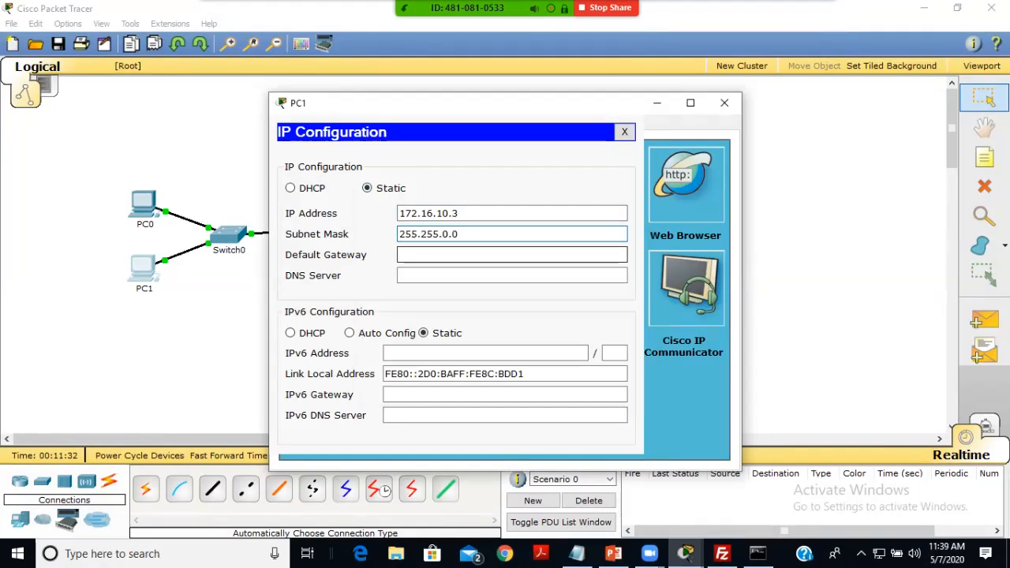
Set PC1's default gateway to 172.16.10.1 and close the PC1 window.
left_click(411, 255)
type("172.16.10.3")
key("BackSpace")
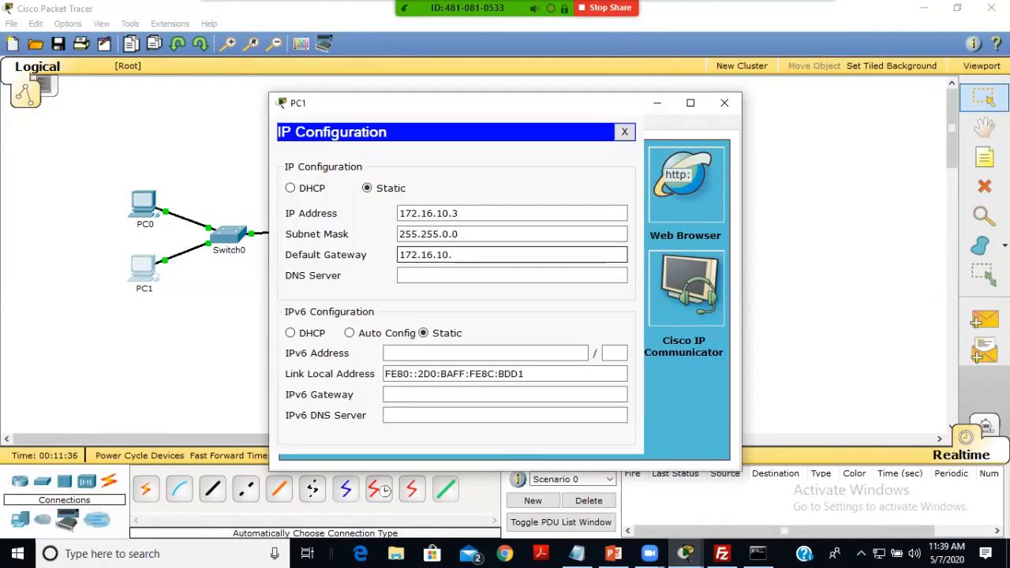
type("1")
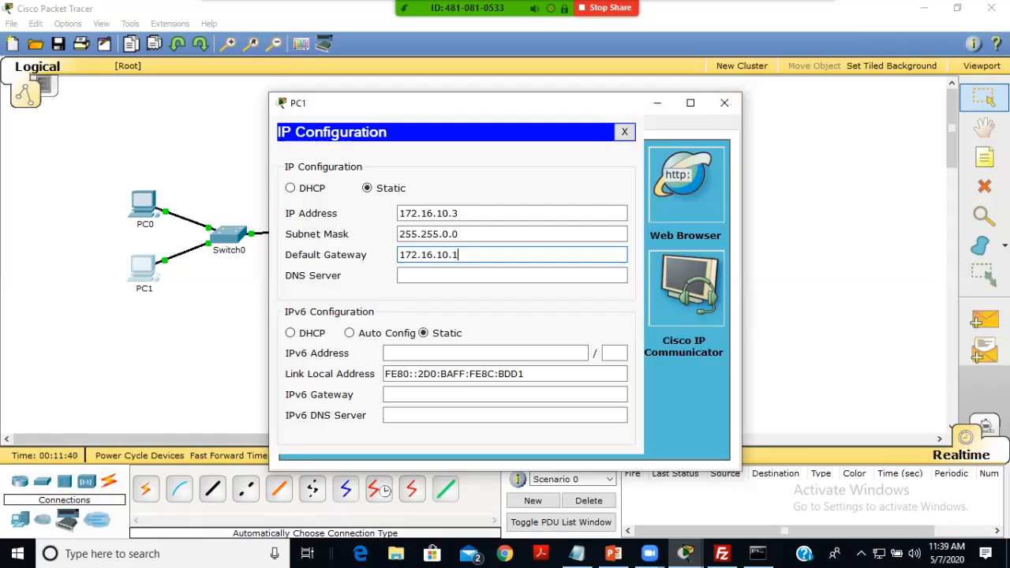
left_click(725, 102)
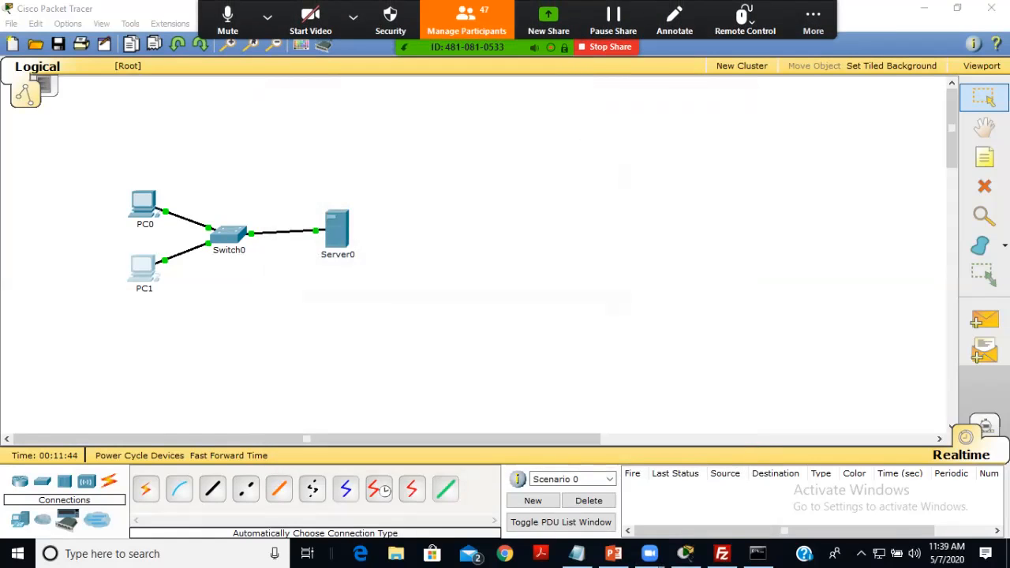
Open Server0's IP configuration and set its static IP address to 172.16.10.4.
left_click(337, 229)
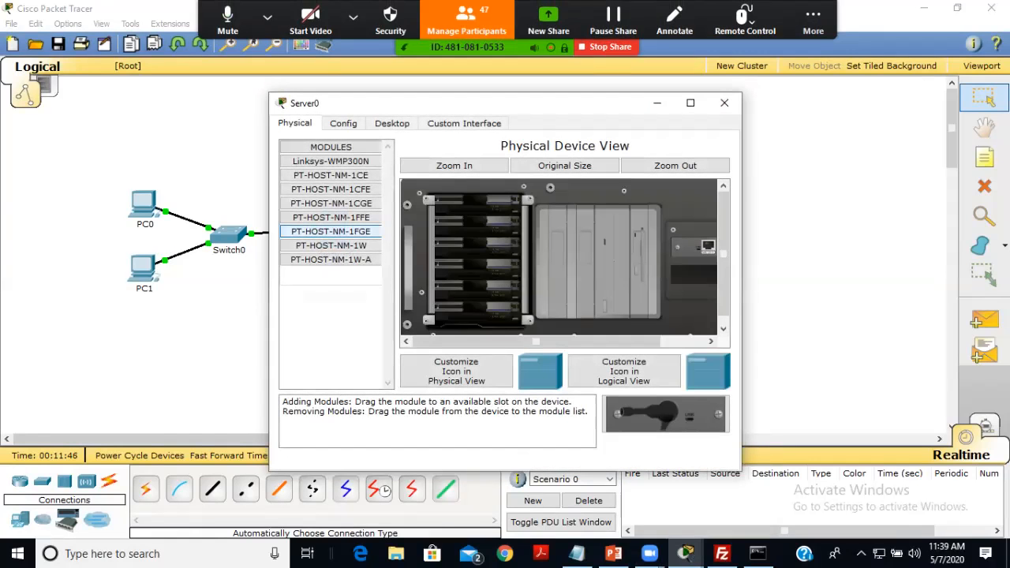
left_click(392, 123)
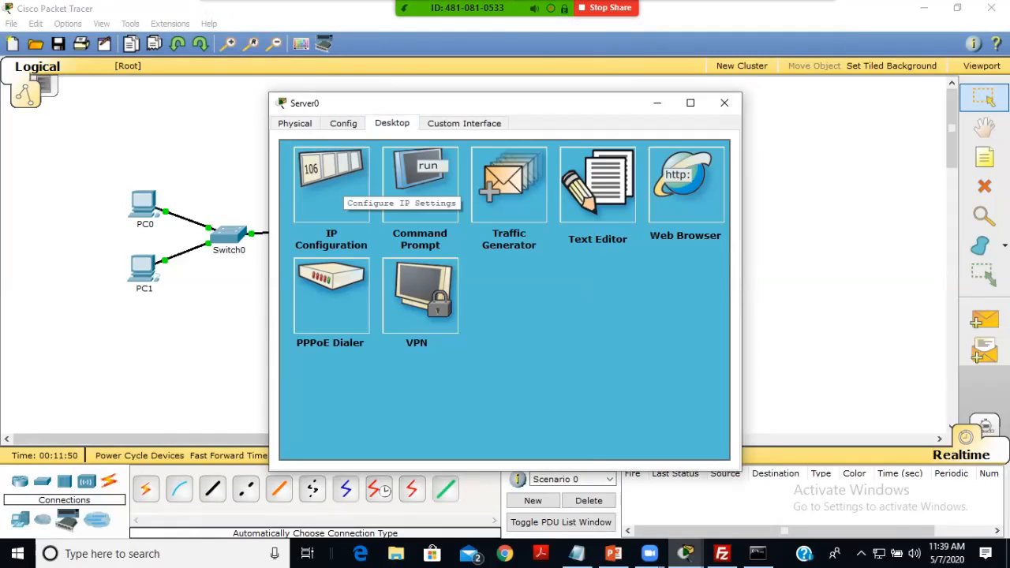
left_click(332, 186)
left_click(525, 256)
type("172.16.10.2")
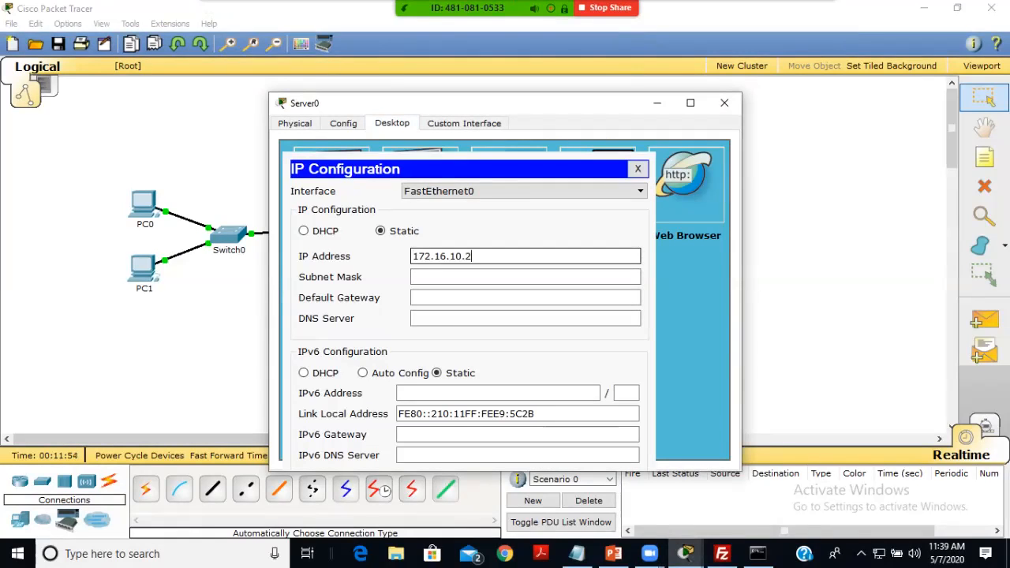
key("BackSpace")
type("4")
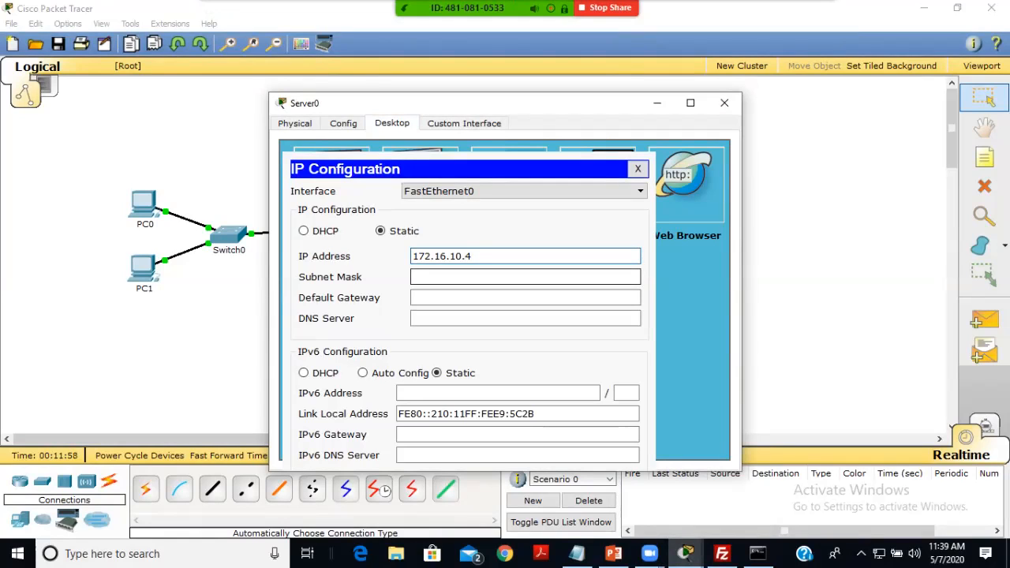
Fill in Server0's subnet mask 255.255.0.0 and default gateway 172.16.10.1, and close its IP configuration.
left_click(447, 277)
left_click(447, 297)
type("172.16.10.2")
key("BackSpace")
type("1")
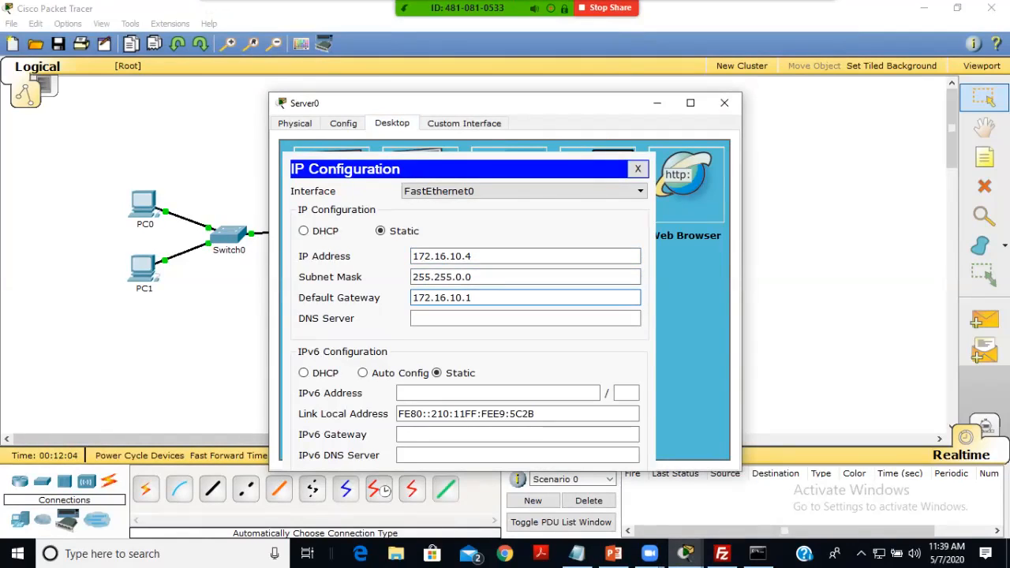
left_click(638, 169)
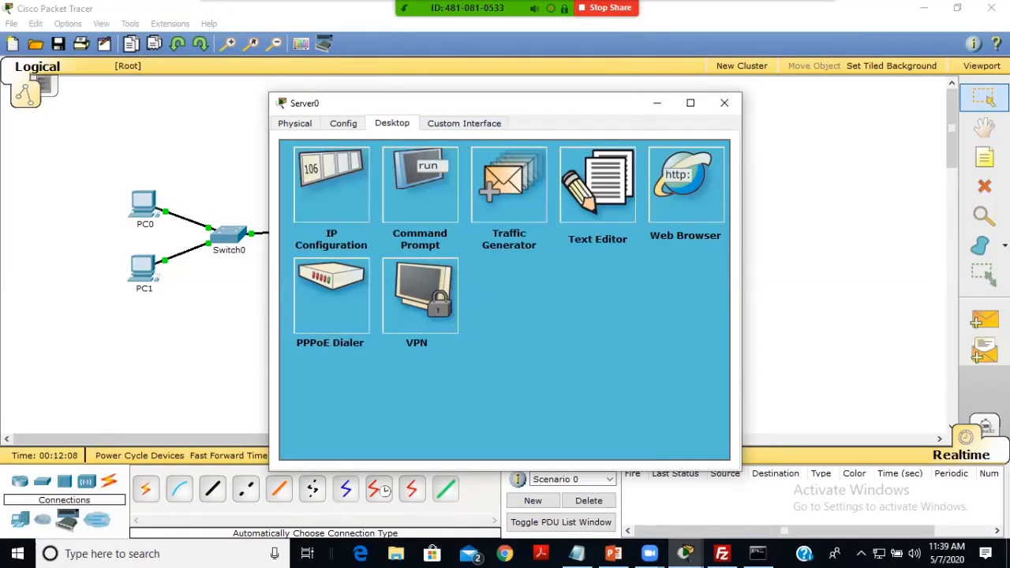
Open Server0's FTP service settings and admit the participant waiting to join the Zoom meeting.
left_click(343, 123)
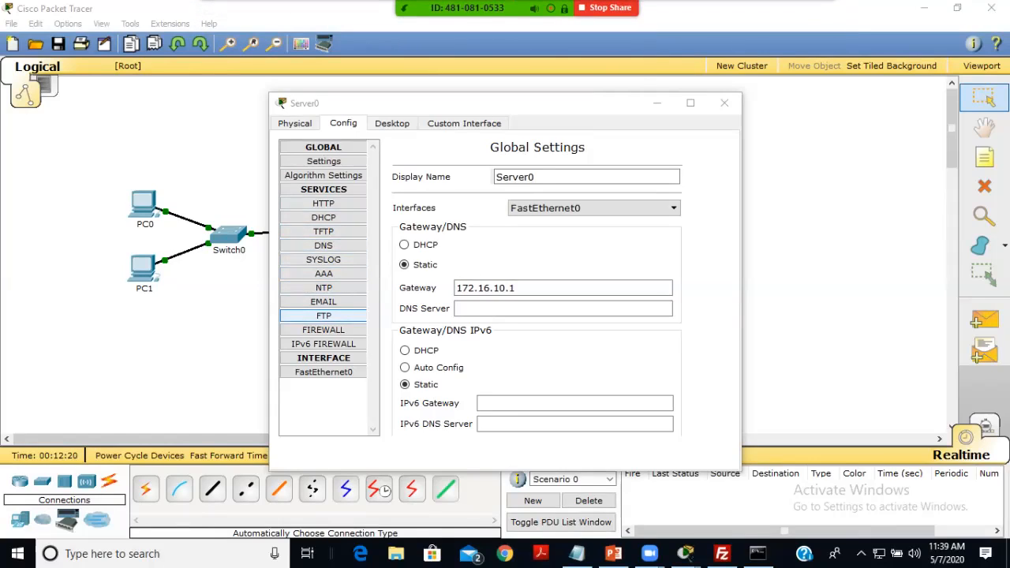
left_click(324, 316)
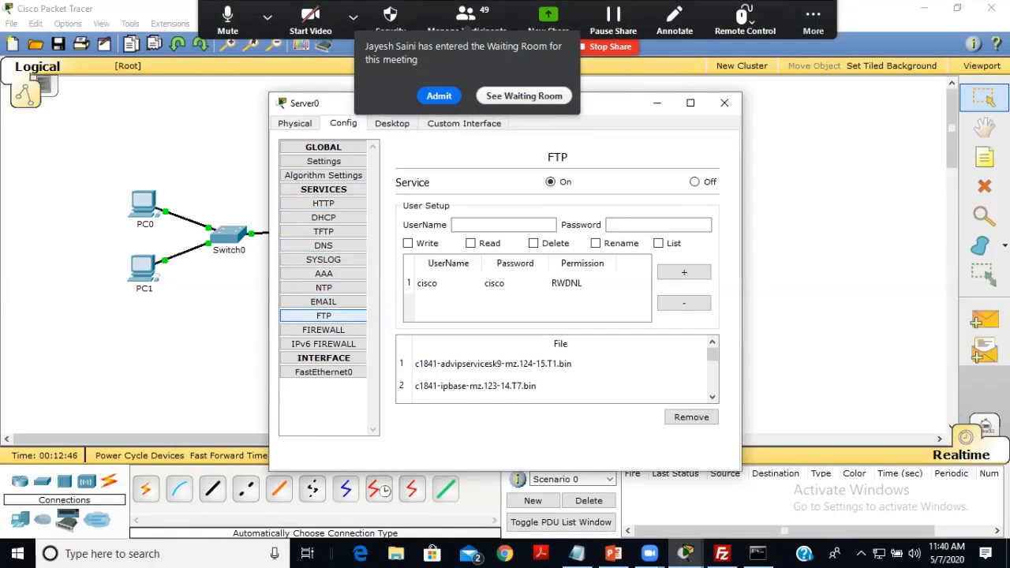
left_click(439, 115)
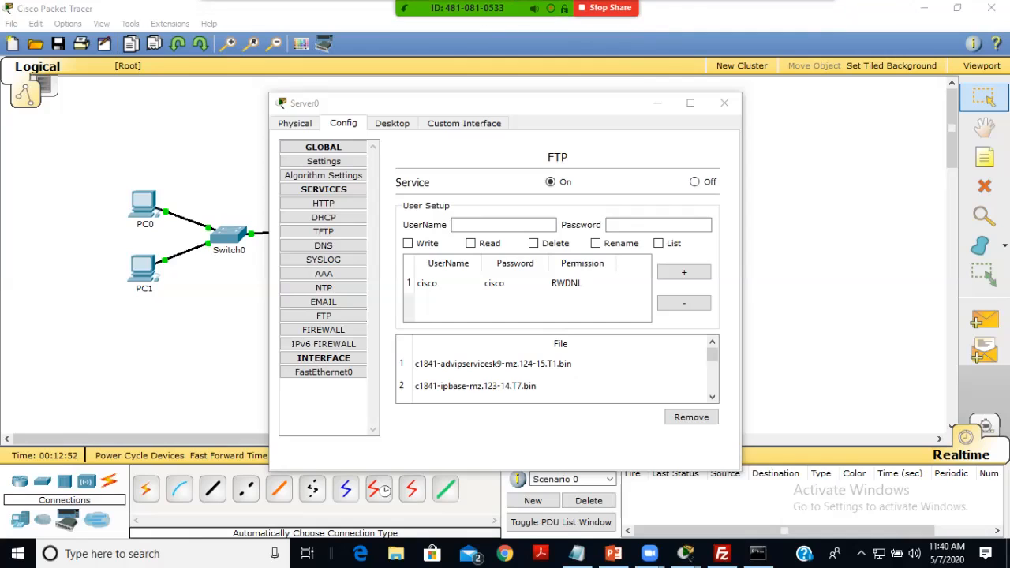
Turn Server0's FTP service off and back on.
left_click(695, 182)
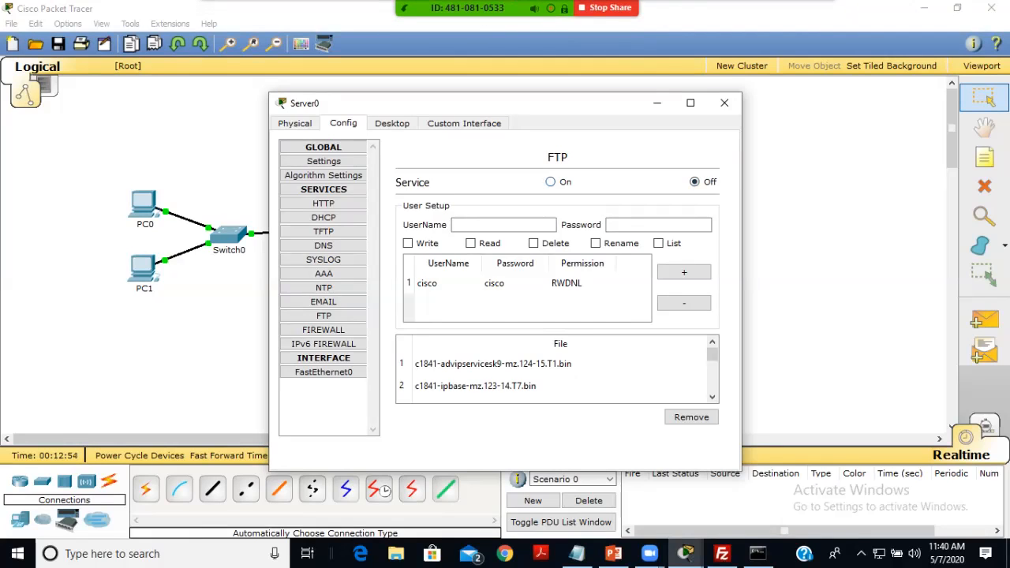
left_click(551, 182)
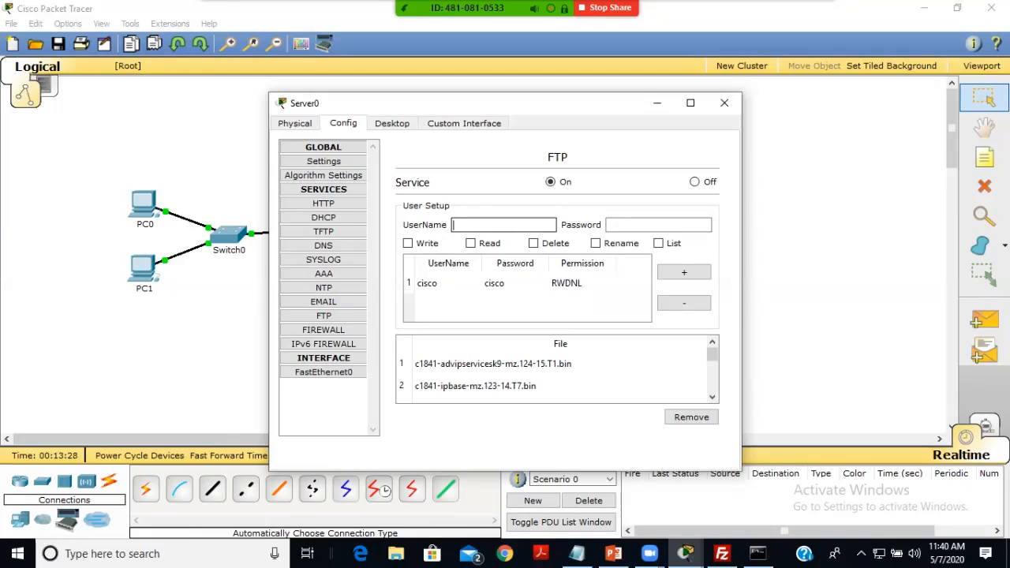
Add the FTP user csa with an account password and the Write, Read, Delete, Rename and List permissions.
type("csa")
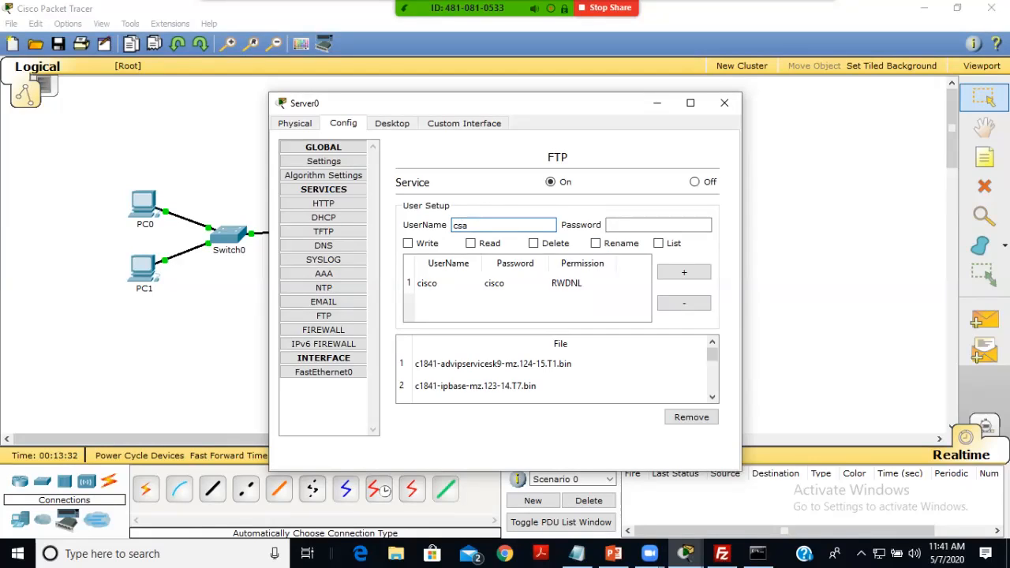
left_click(647, 225)
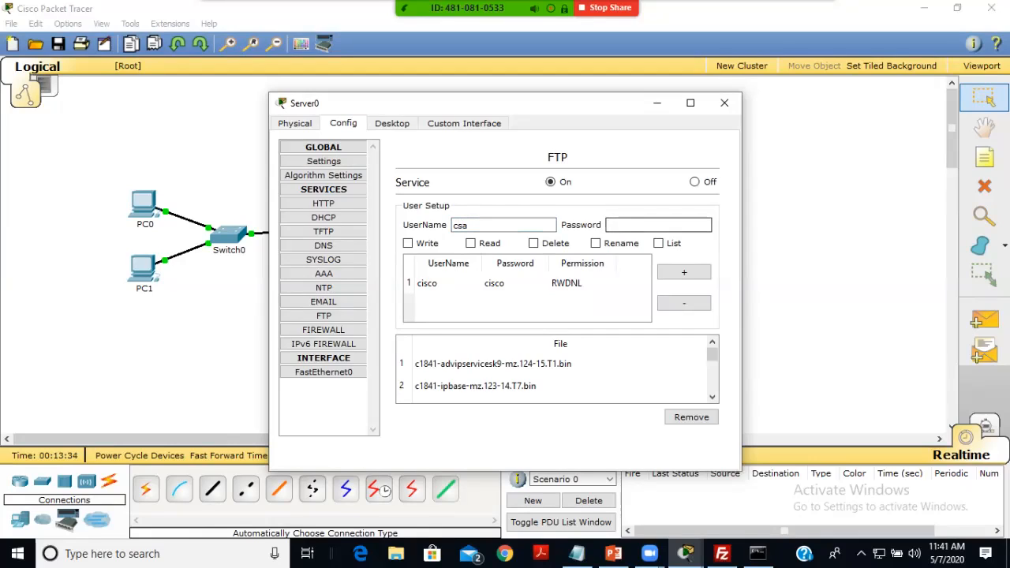
type("csa")
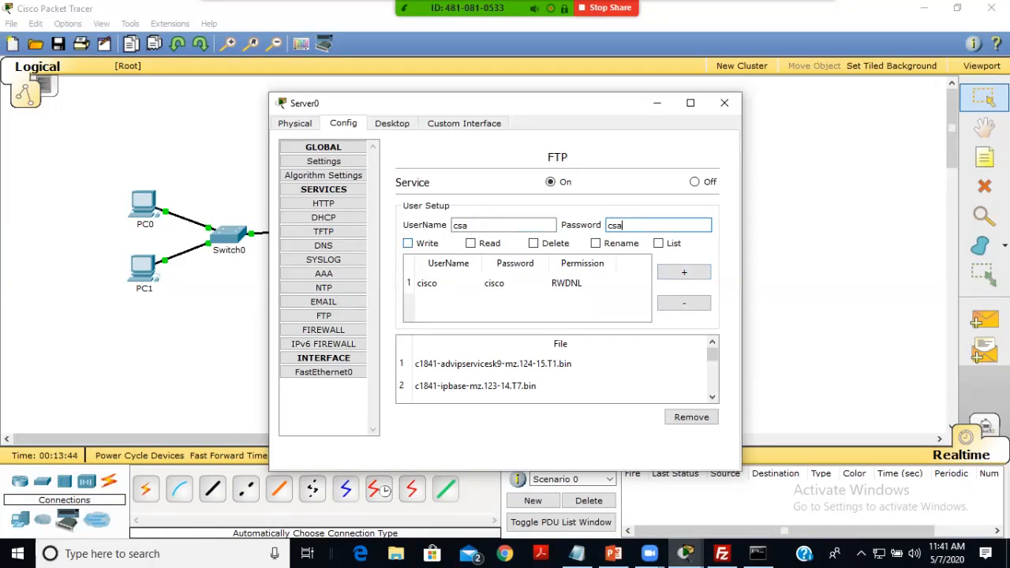
left_click(408, 243)
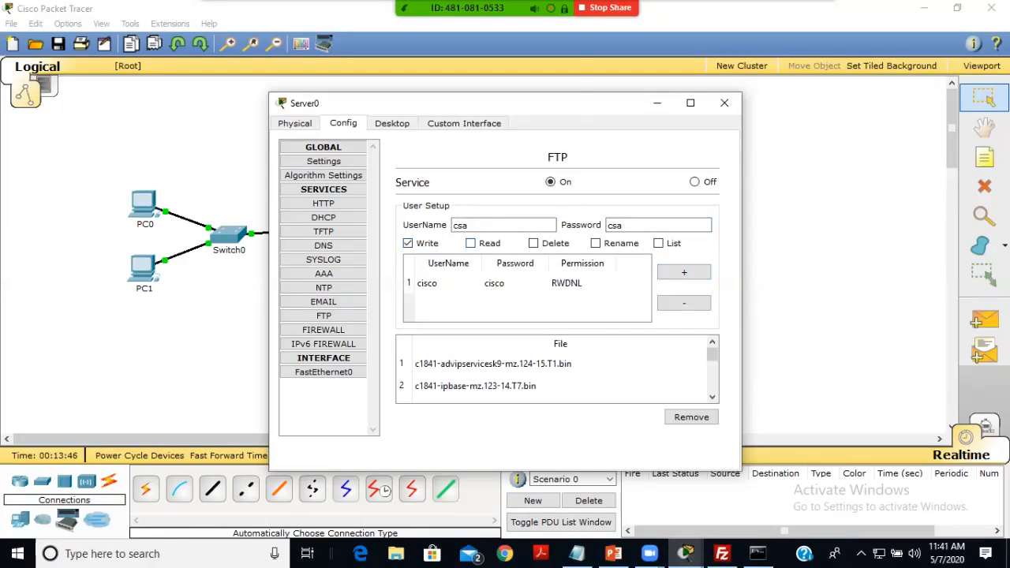
left_click(470, 243)
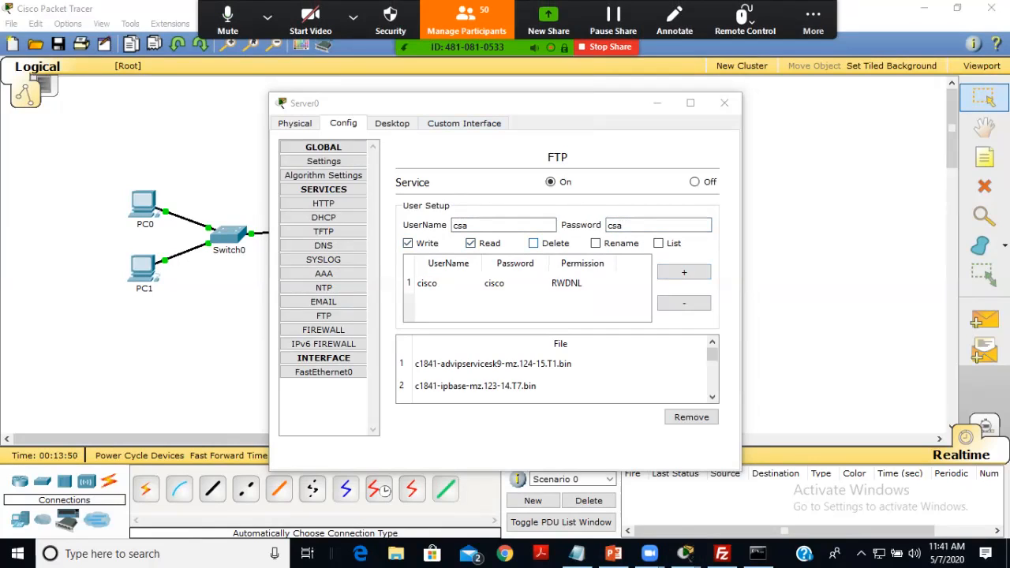
left_click(533, 243)
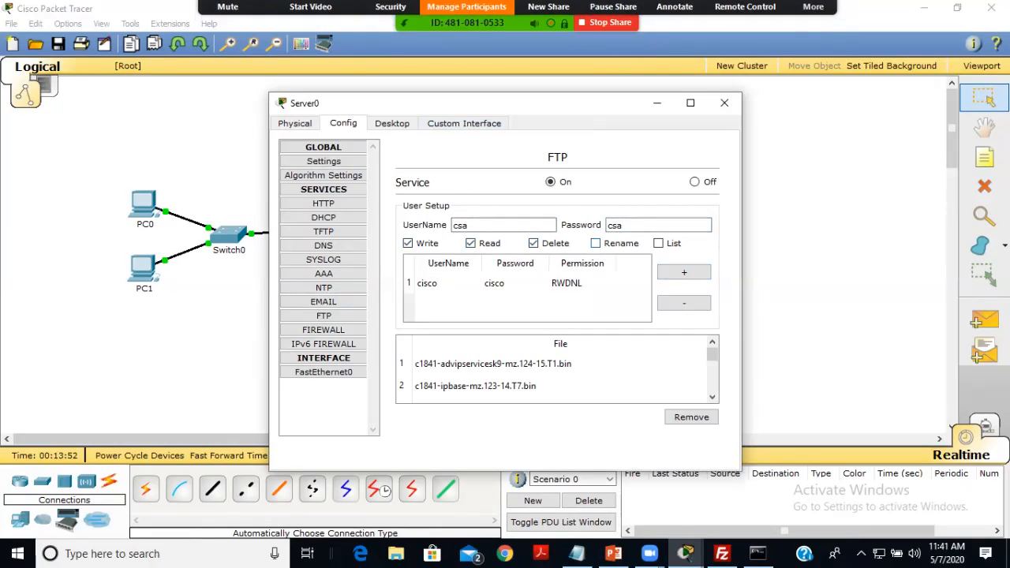
left_click(595, 243)
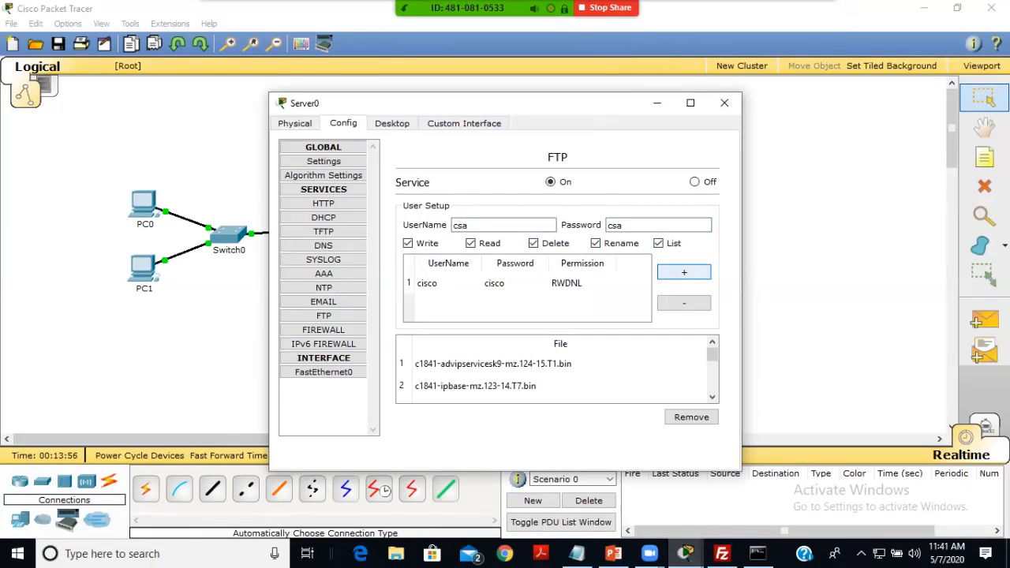
left_click(684, 273)
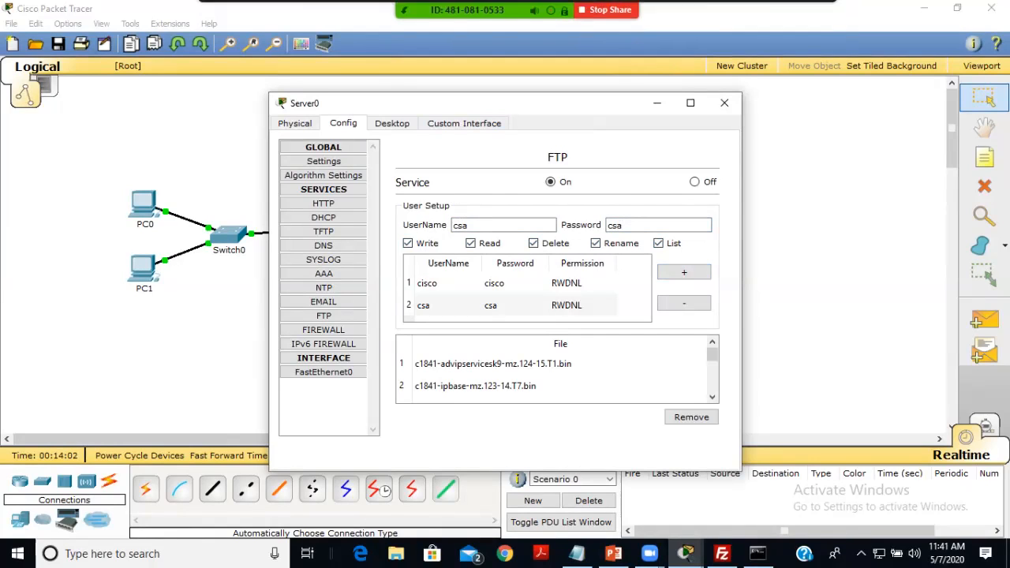
Look through the Zoom meeting's participants list, moving it clear of the Server0 window, and close it.
left_click(466, 20)
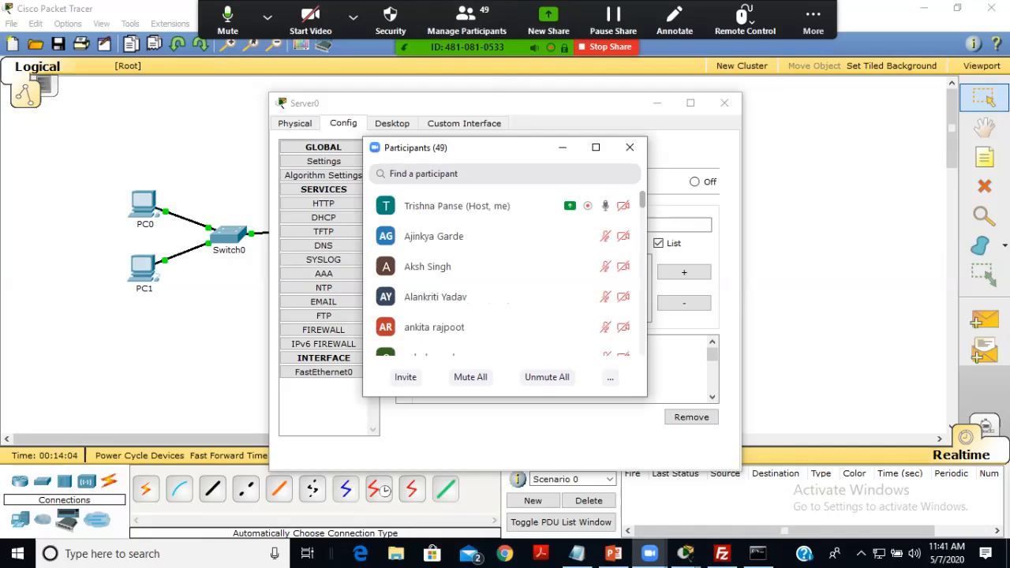
left_click_drag(529, 159, 895, 22)
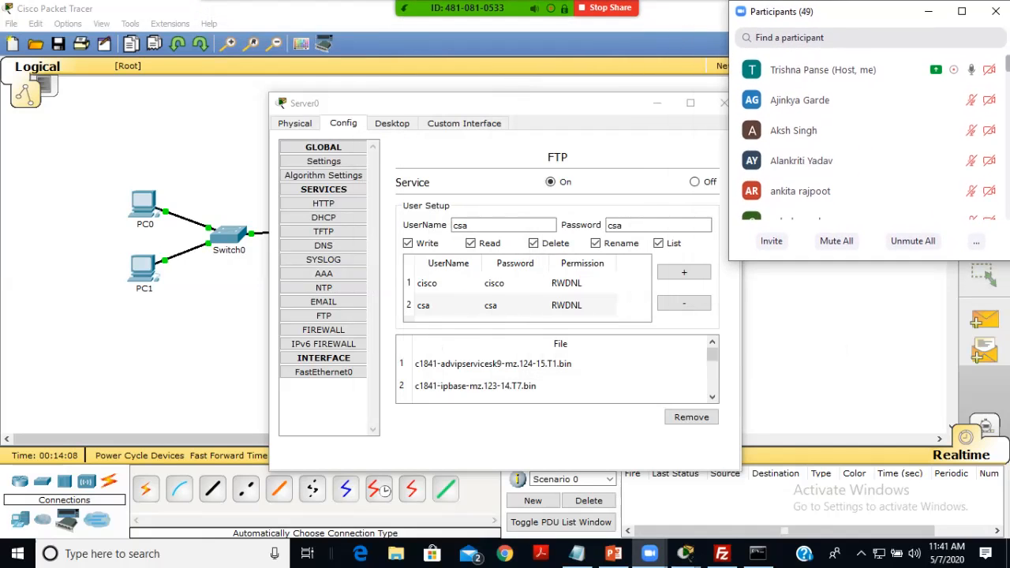
scroll(876, 161, "down", 8)
scroll(876, 161, "up", 7)
scroll(876, 161, "up", 2)
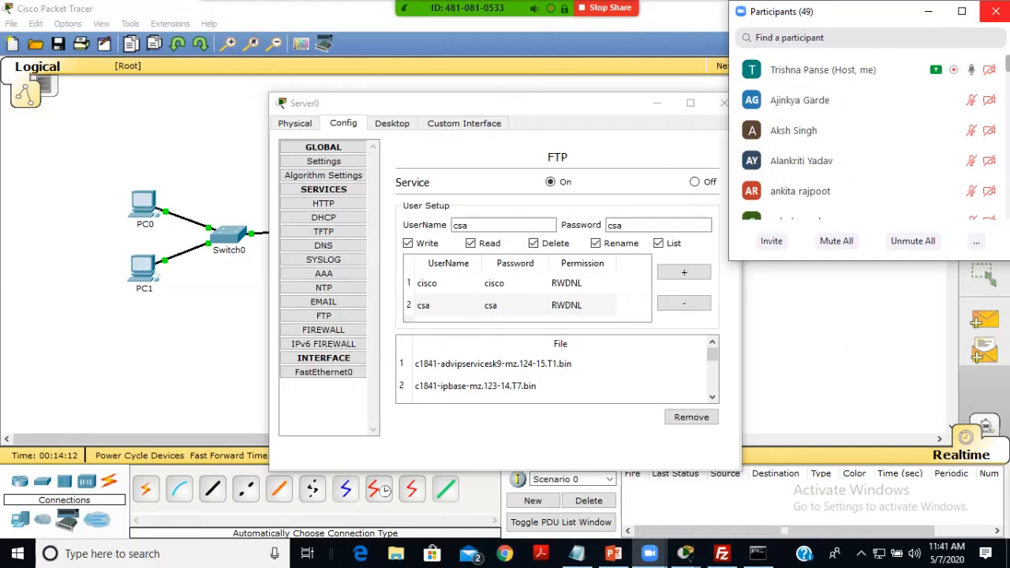
left_click(996, 12)
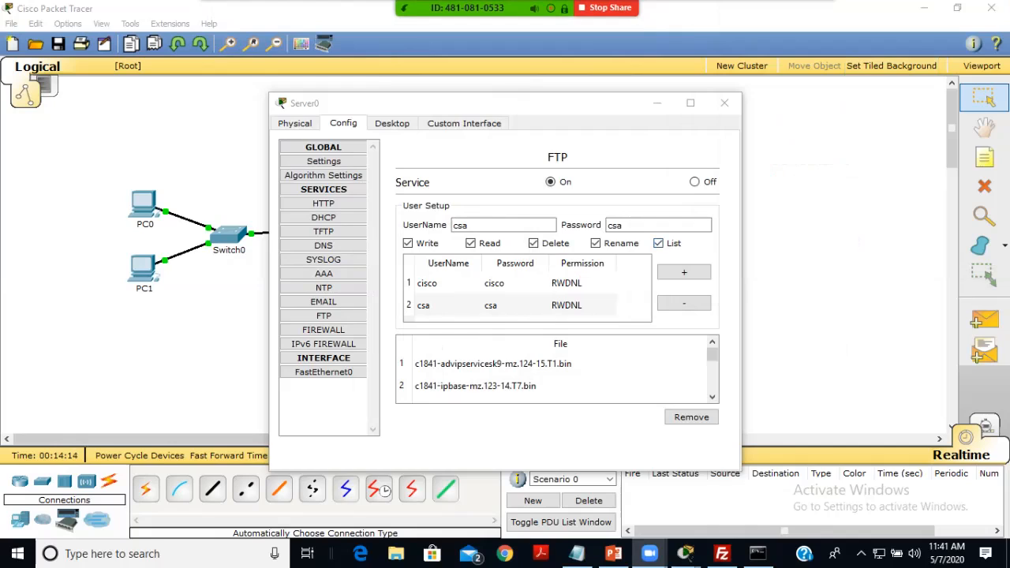
Remove the default cisco user from Server0's FTP user list.
left_click(515, 305)
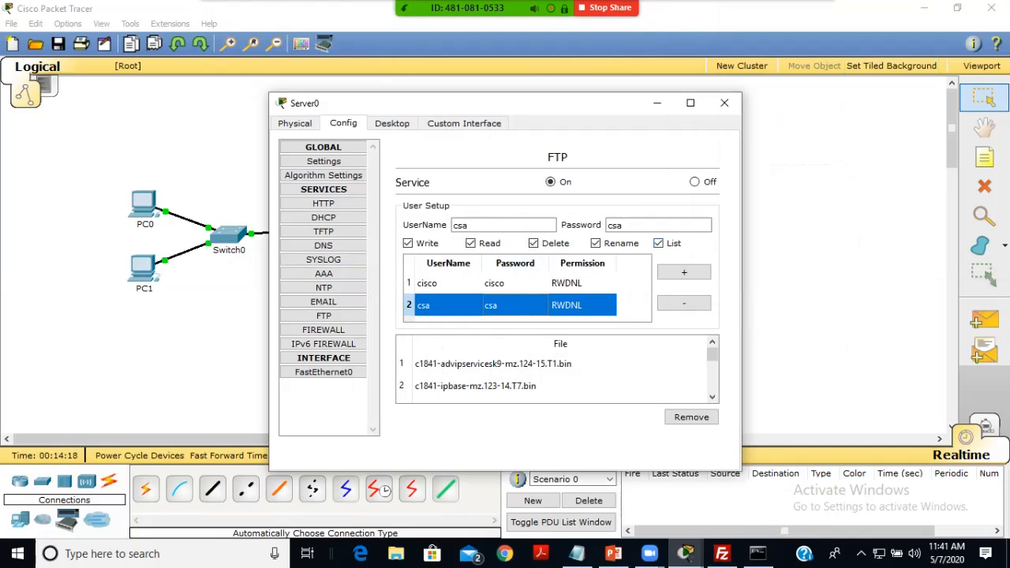
left_click(582, 283)
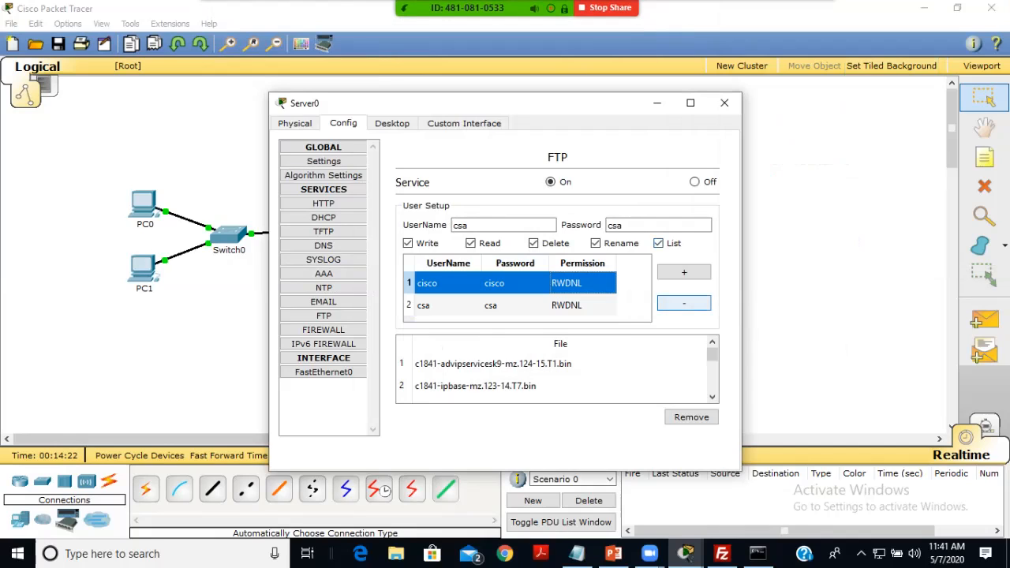
left_click(685, 303)
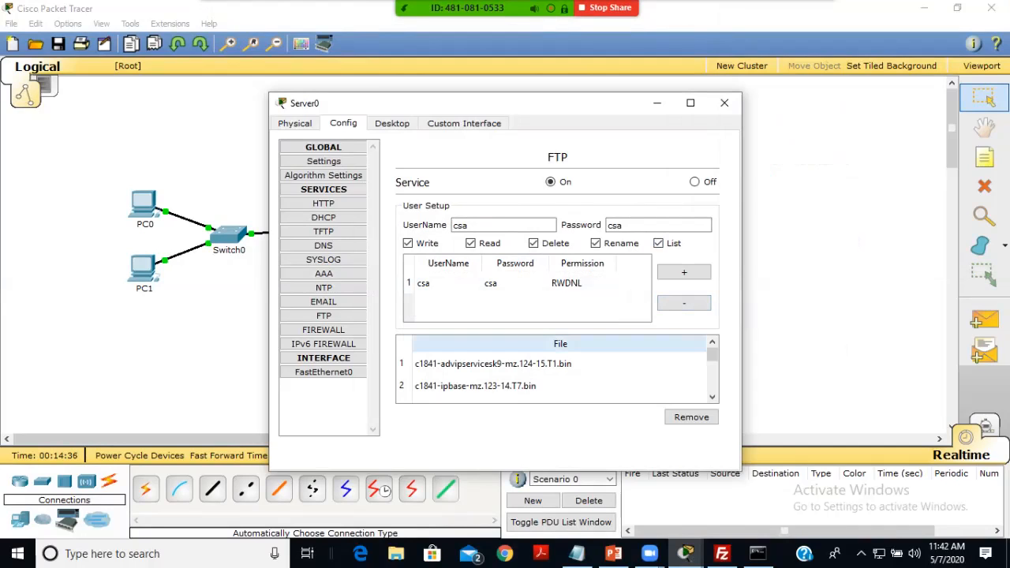
Mute the microphone in the Zoom meeting and unmute it again.
mouse_move(466, 8)
left_click(228, 14)
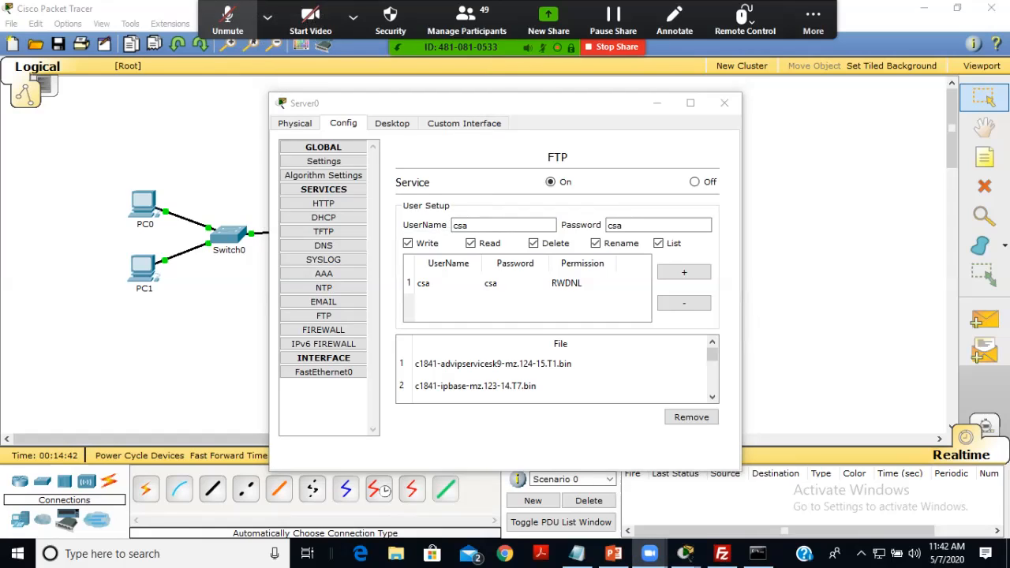
left_click(267, 16)
left_click(227, 19)
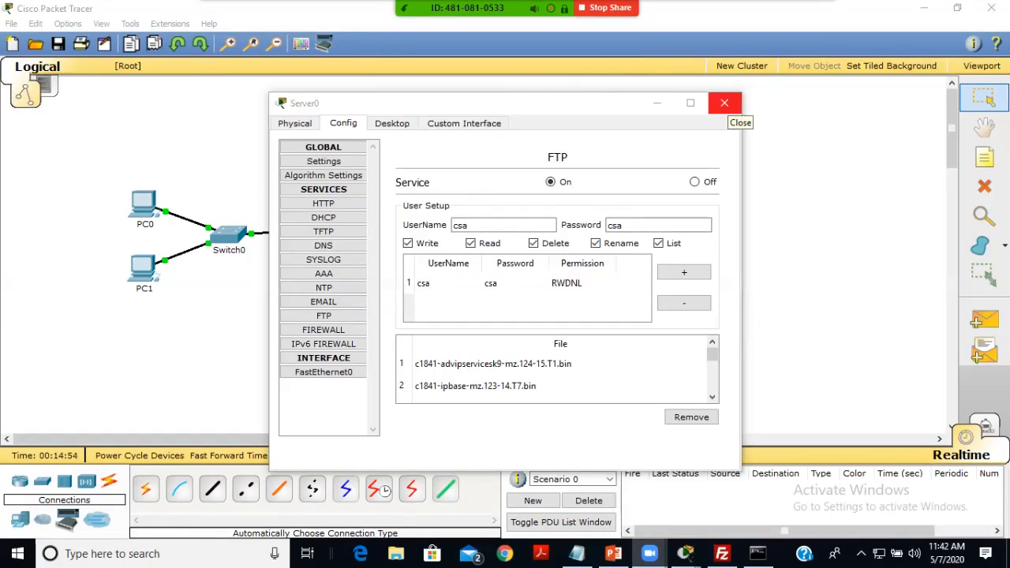
Close the Server0 window to return to the network topology.
left_click(724, 103)
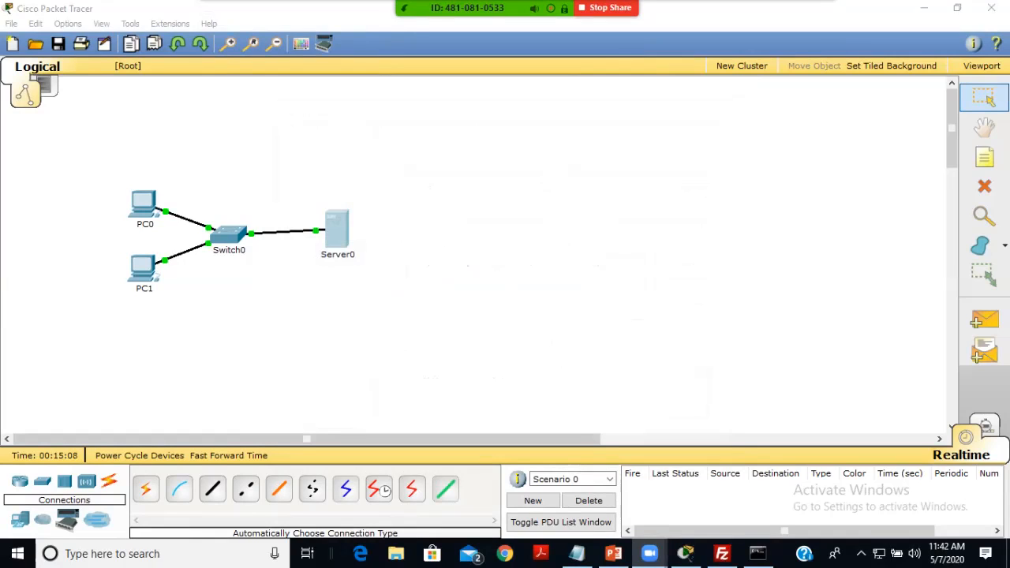
Connect from PC0's command prompt to the FTP server at 172.16.10.4.
left_click(144, 203)
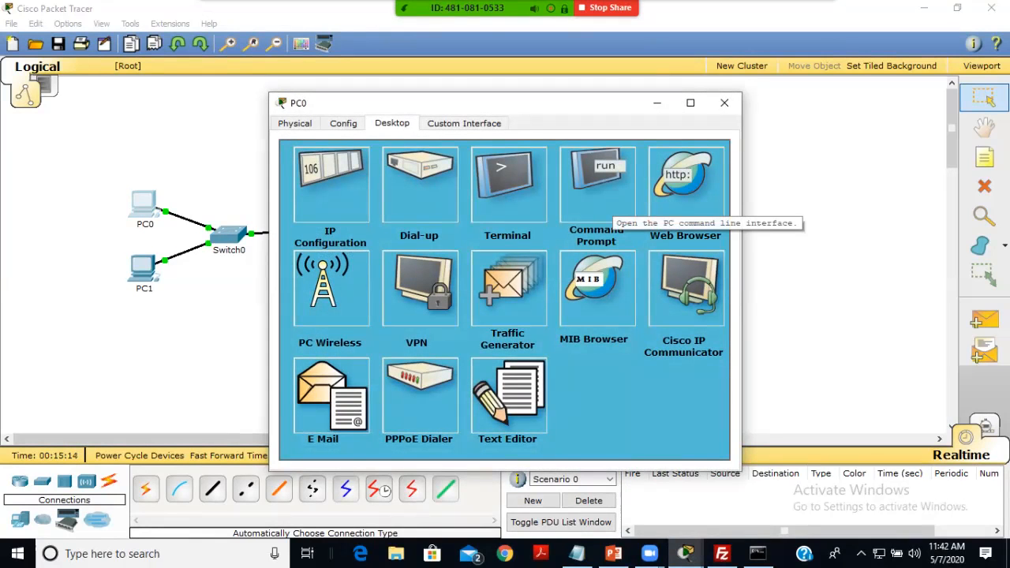
left_click(605, 205)
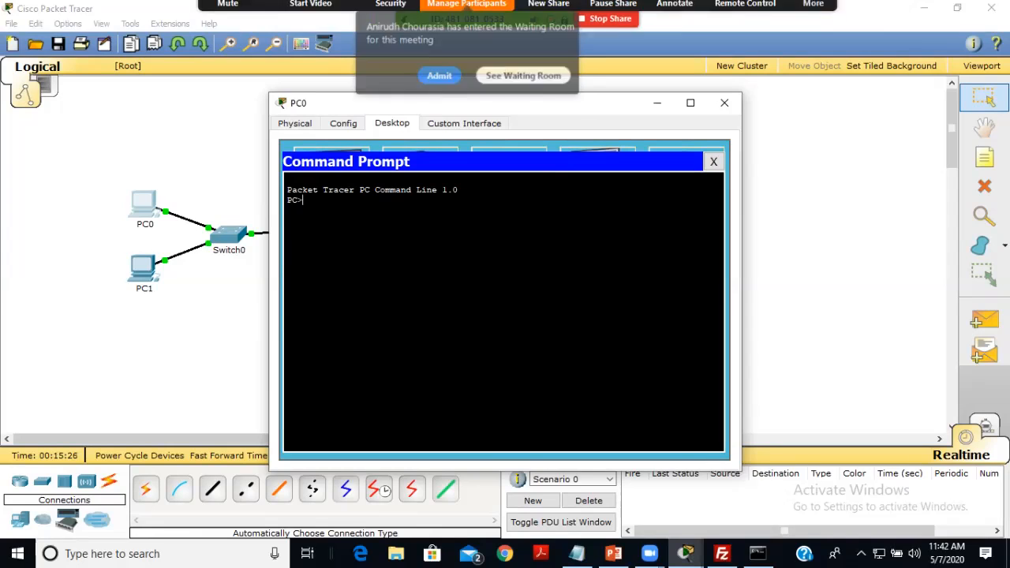
type("ftp")
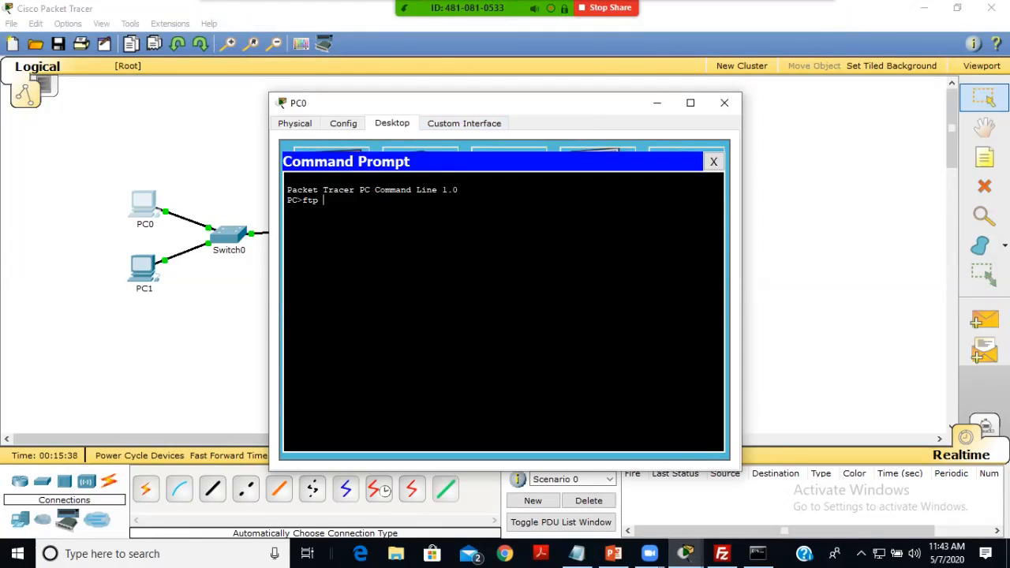
type("172.16.10.4")
key("Return")
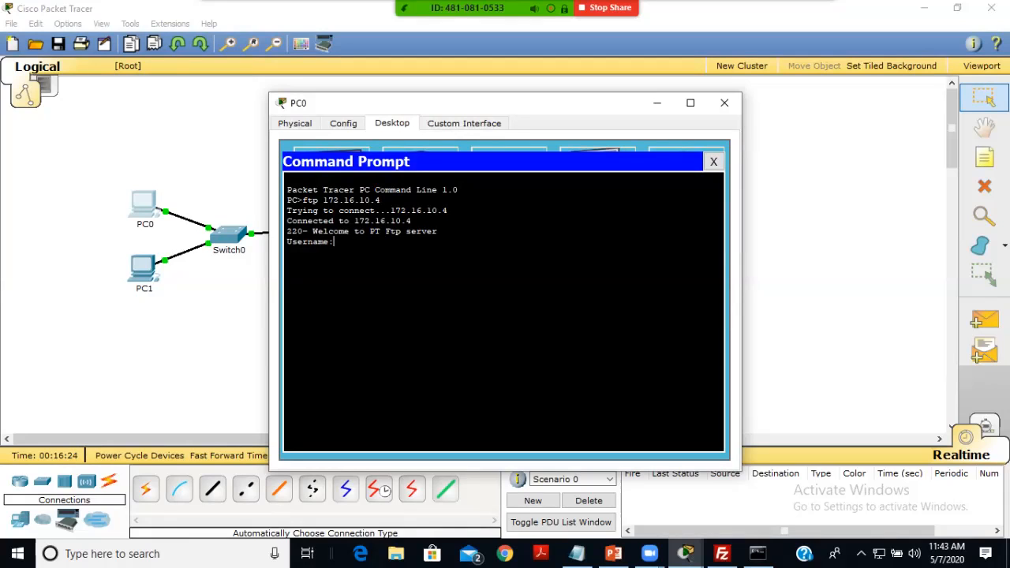
Check the FTP positive completion reply codes on the 19 FTP and TFTP slides in PowerPoint, and return to PC0's command prompt.
mouse_move(613, 554)
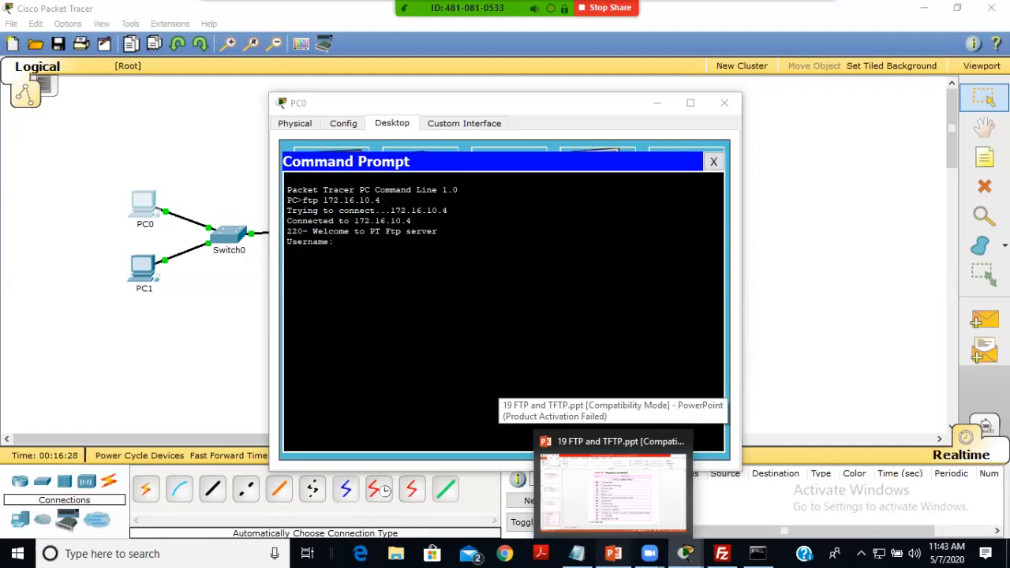
left_click(614, 490)
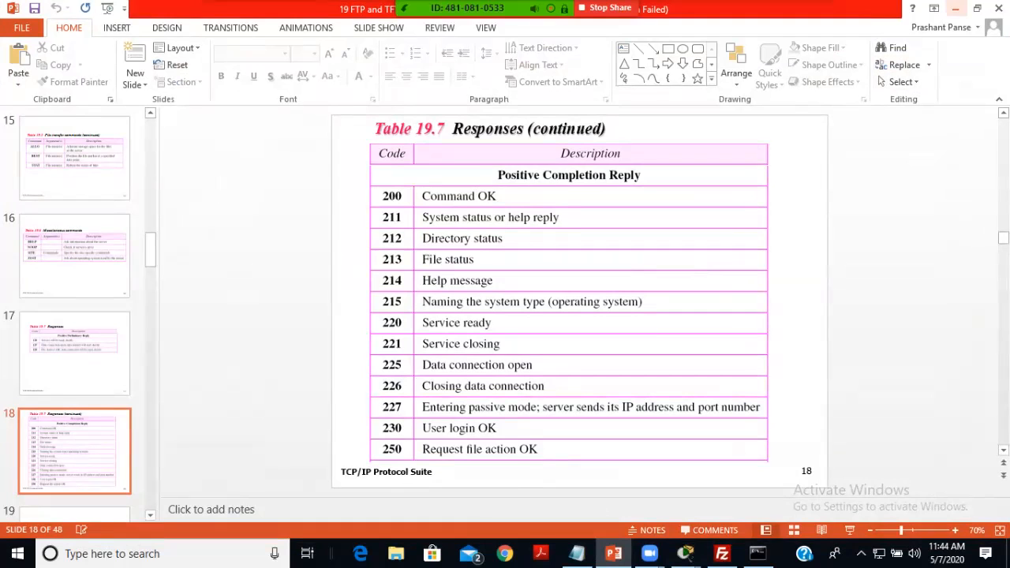
left_click(955, 8)
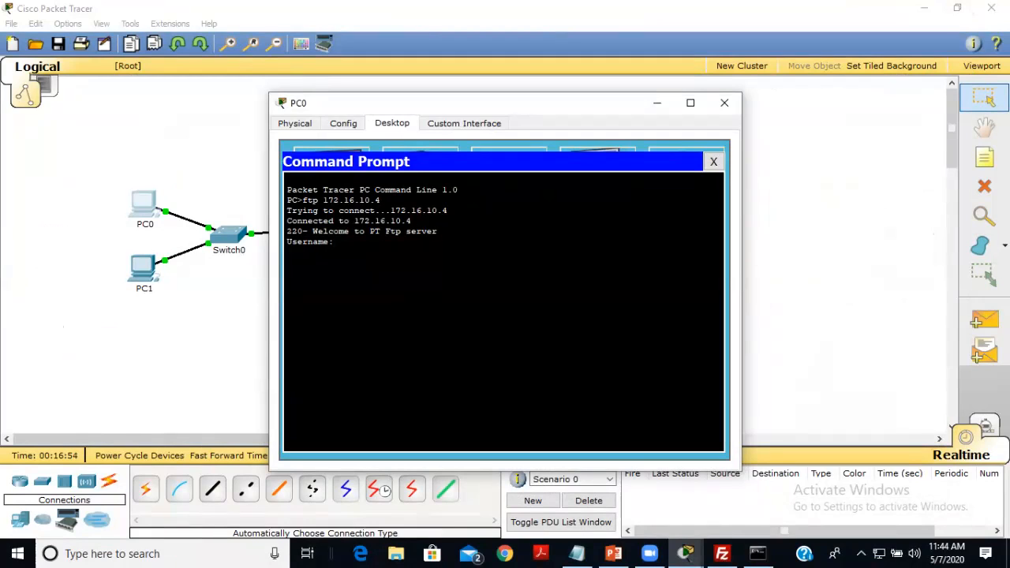
Enter csa as the username at PC0's FTP login prompt.
type("csa")
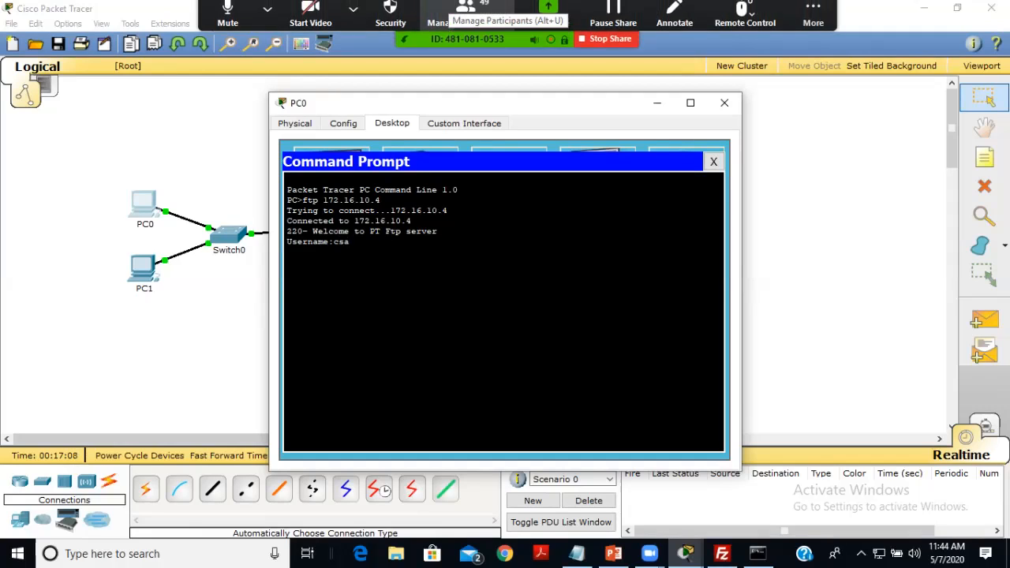
Mute all participants in the Zoom meeting without allowing them to unmute themselves, and close the participants list.
left_click(466, 20)
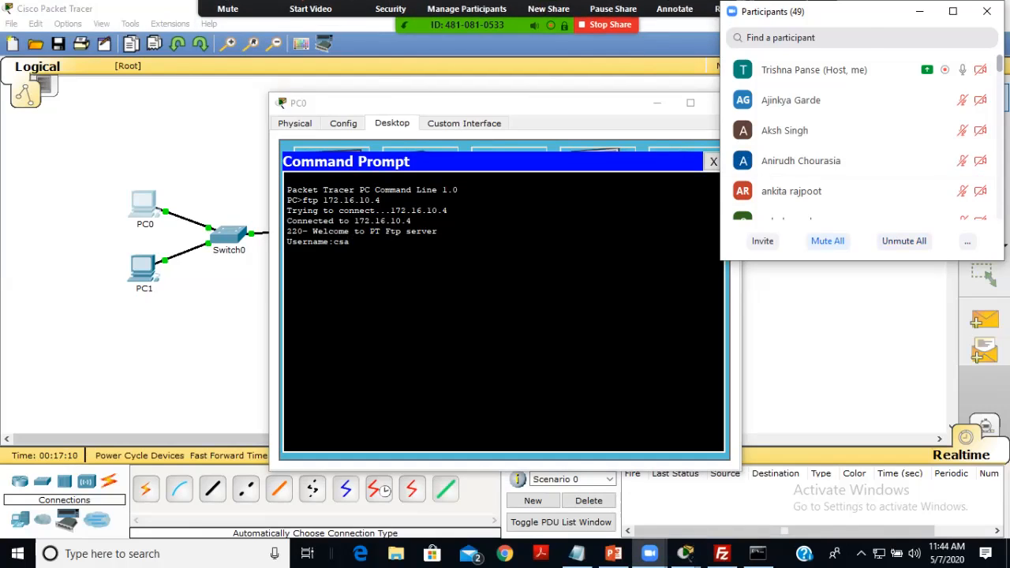
left_click(827, 241)
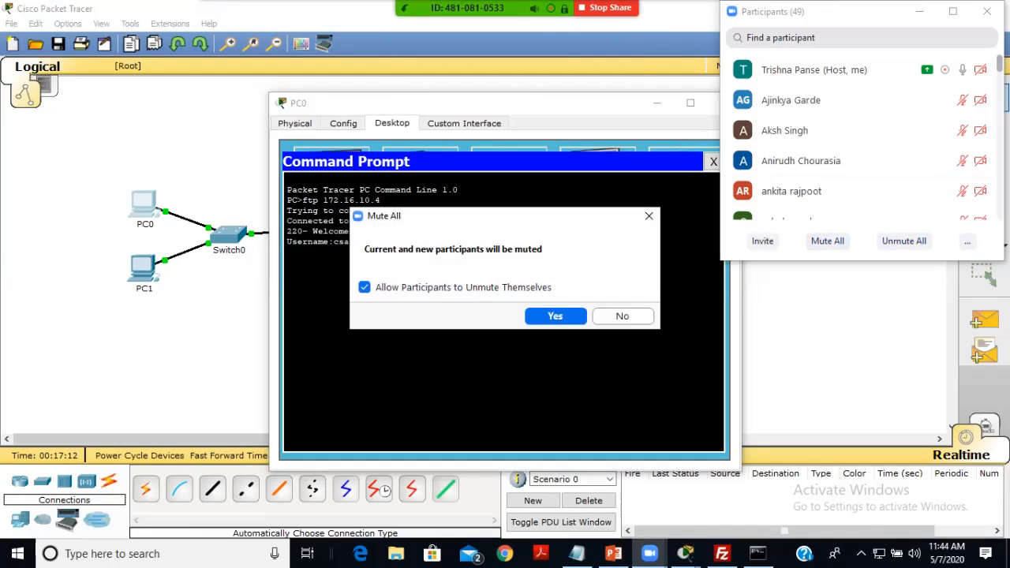
left_click(364, 287)
left_click(554, 315)
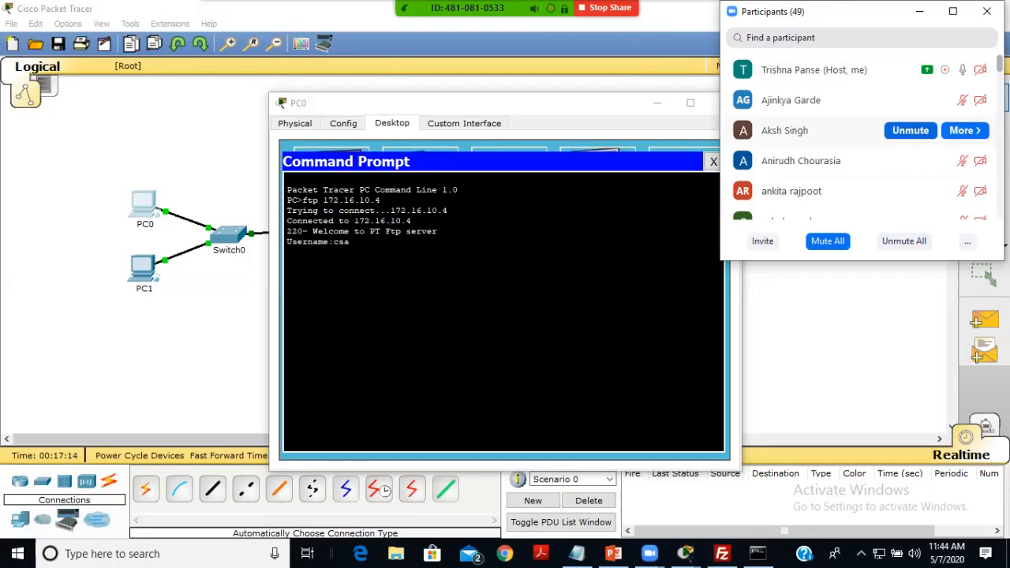
left_click(987, 11)
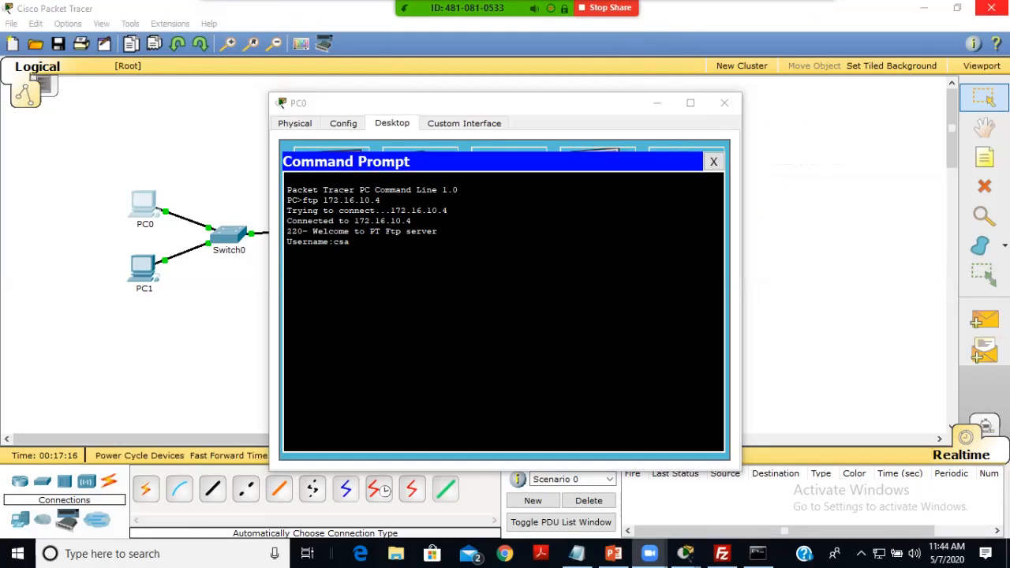
Submit the FTP username on PC0 and log in with the account password.
left_click(350, 242)
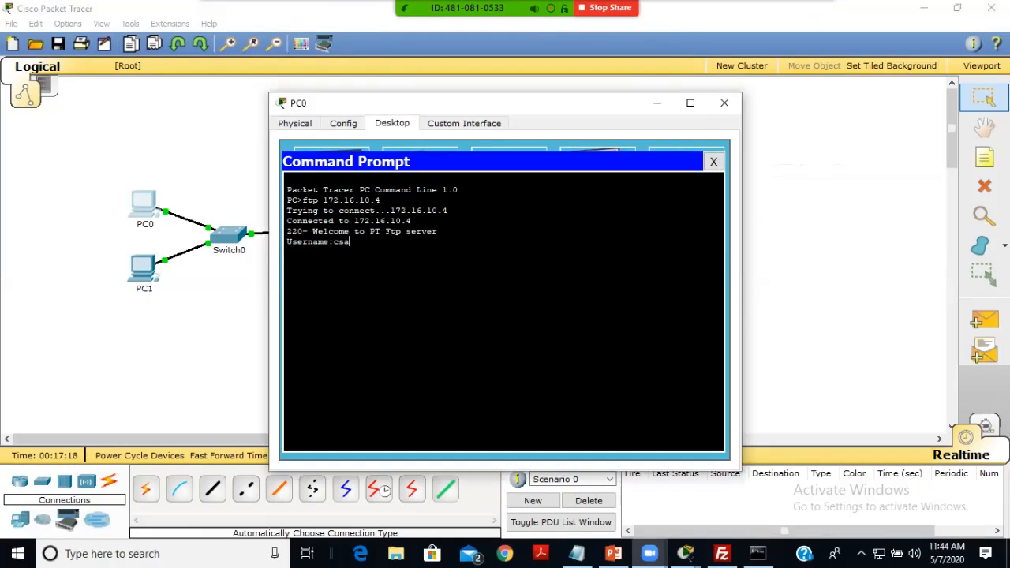
key("Return")
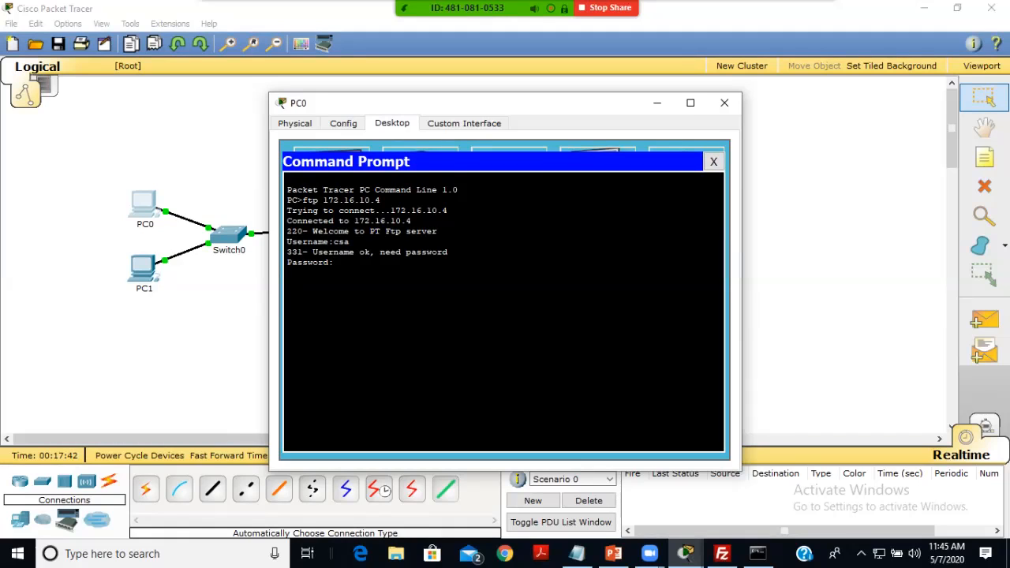
key("Return")
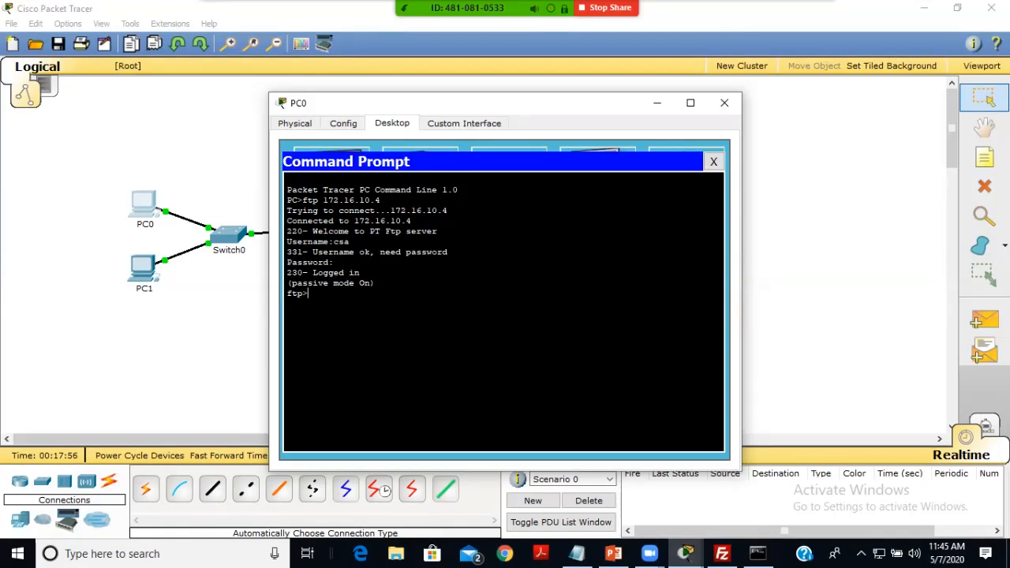
Examine the FTP command, response and connection slides in PowerPoint up to the control connection figure on slide 5, and return to the Packet Tracer topology.
left_click(613, 553)
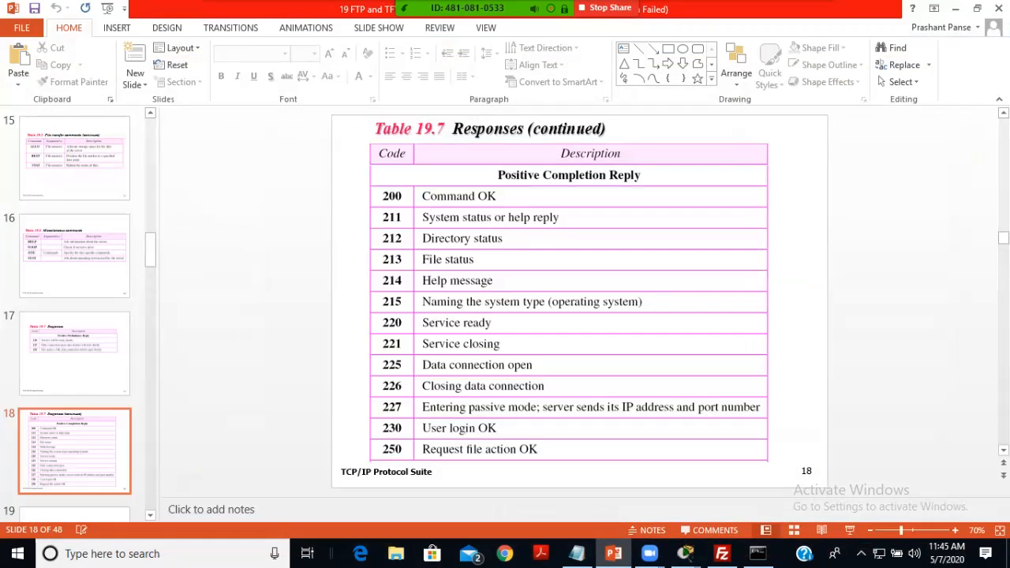
key("Up")
key("Up")
key("Up")
key("Up")
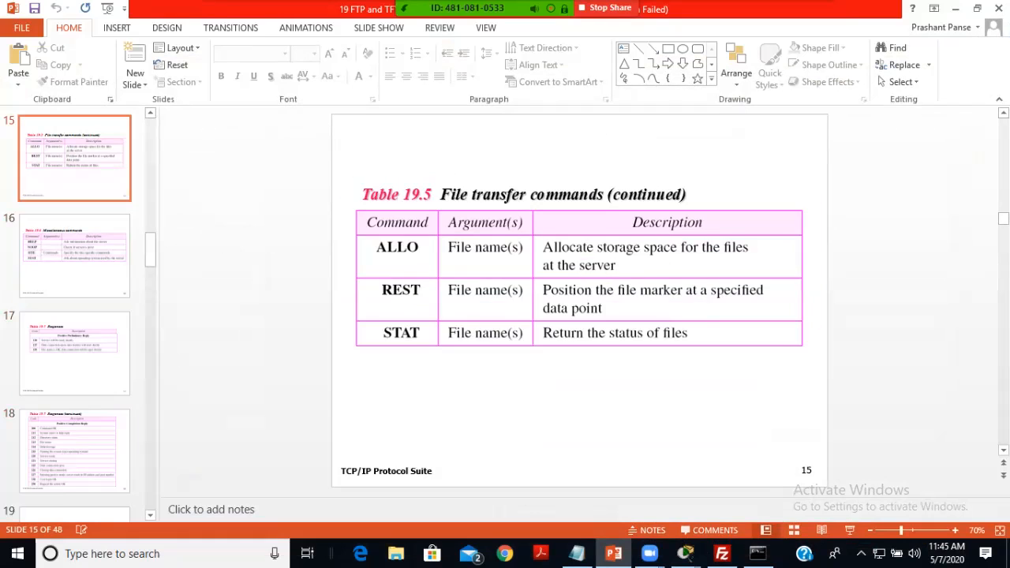
key("Up")
key("Down")
key("Down")
key("Down")
key("Down")
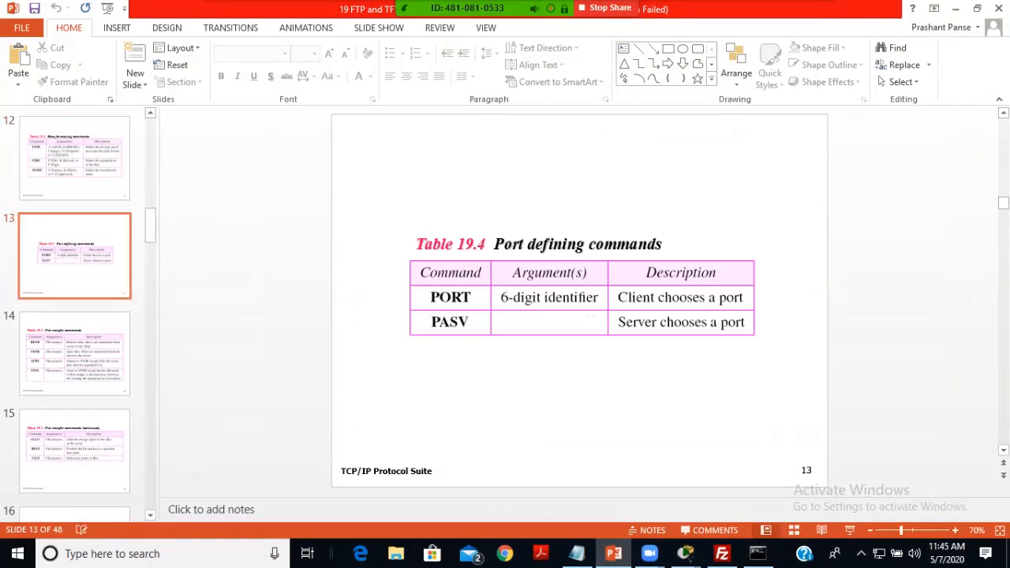
key("Down")
key("Down")
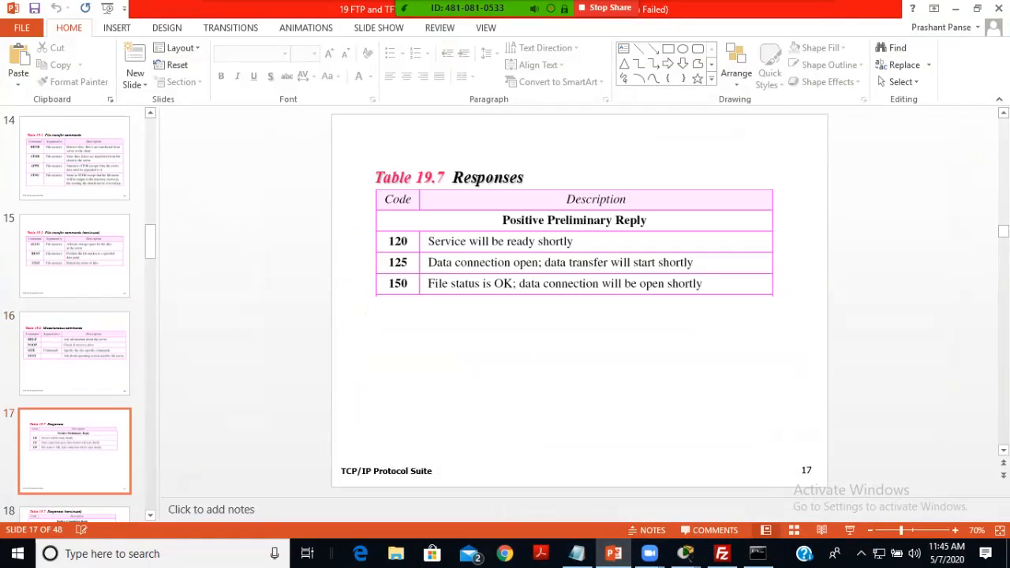
key("Up")
key("Up")
key("Up")
key("Up")
key("Up")
key("Up")
key("Up")
key("Up")
key("Up")
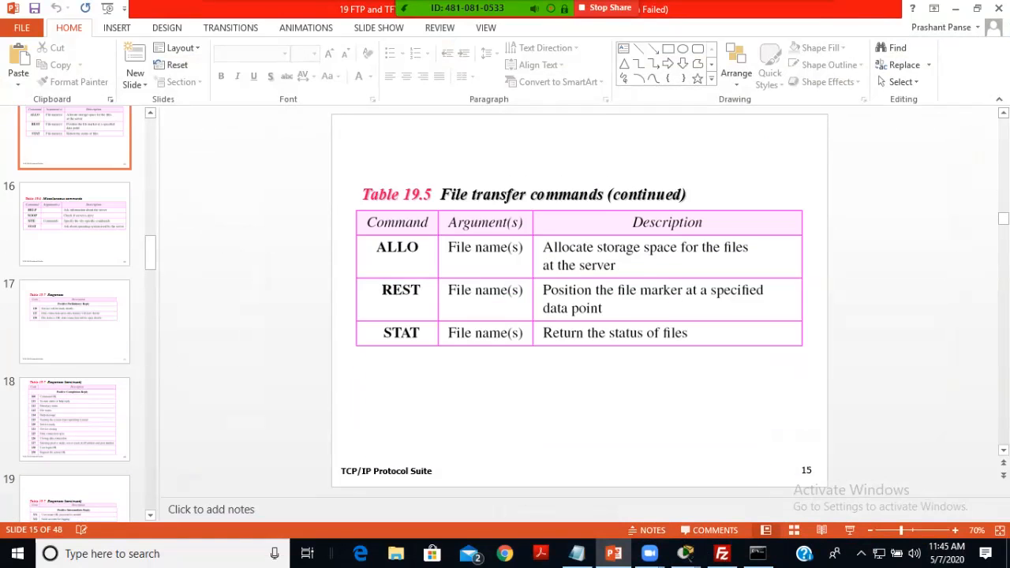
key("Up")
key("Up")
key("Up")
key("Up")
key("Up")
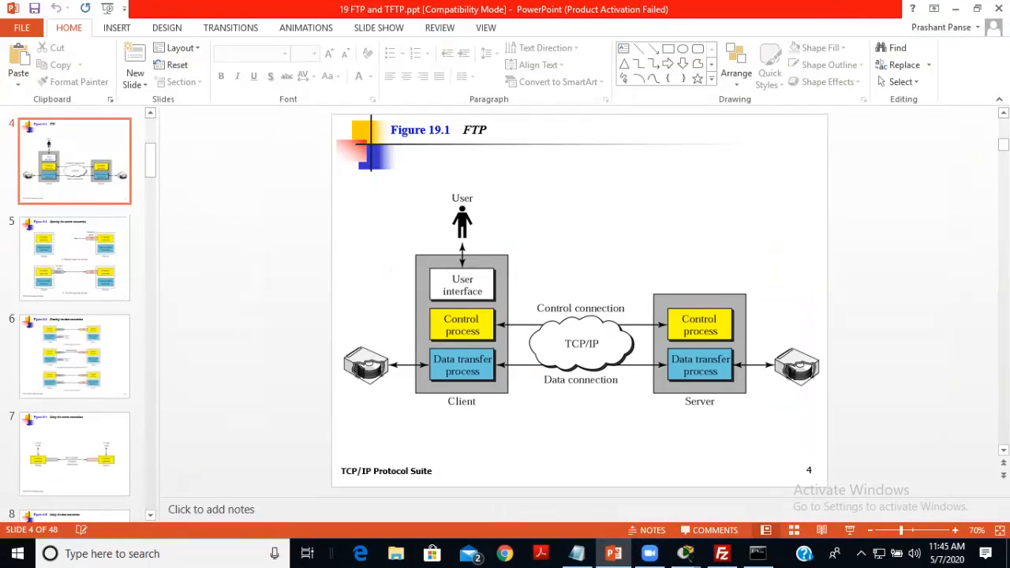
key("Up")
key("Down")
key("Down")
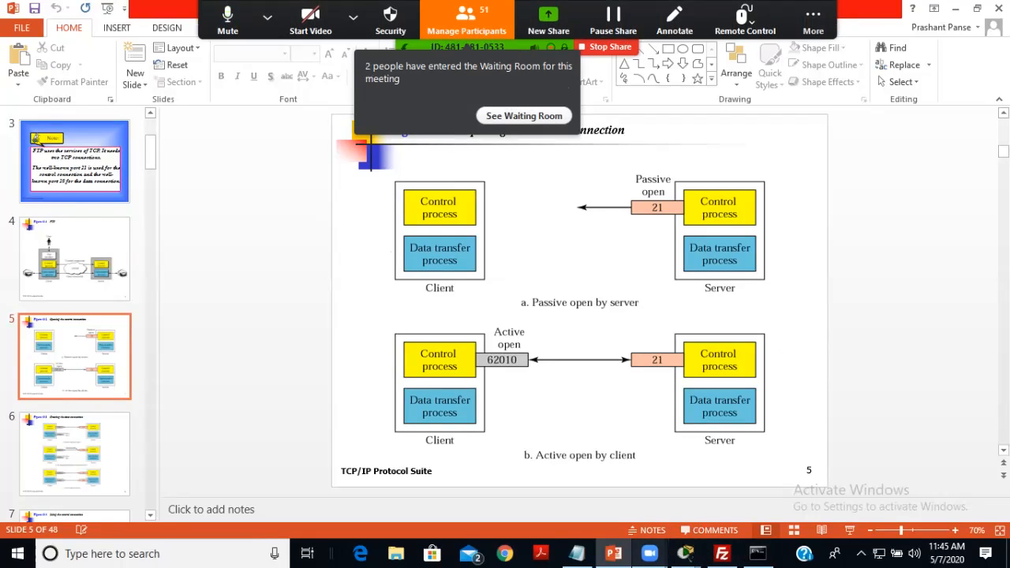
mouse_move(685, 554)
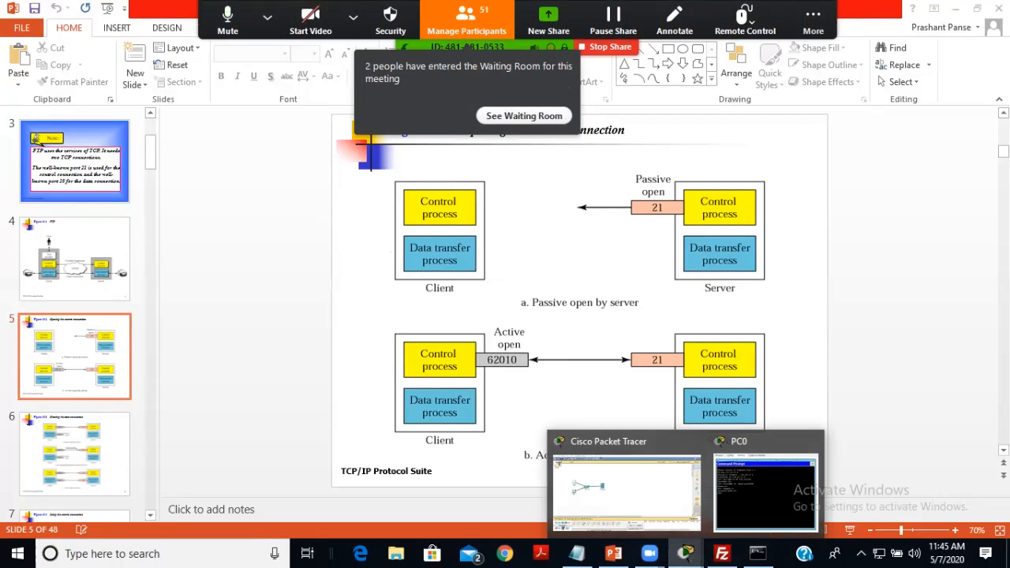
left_click(626, 490)
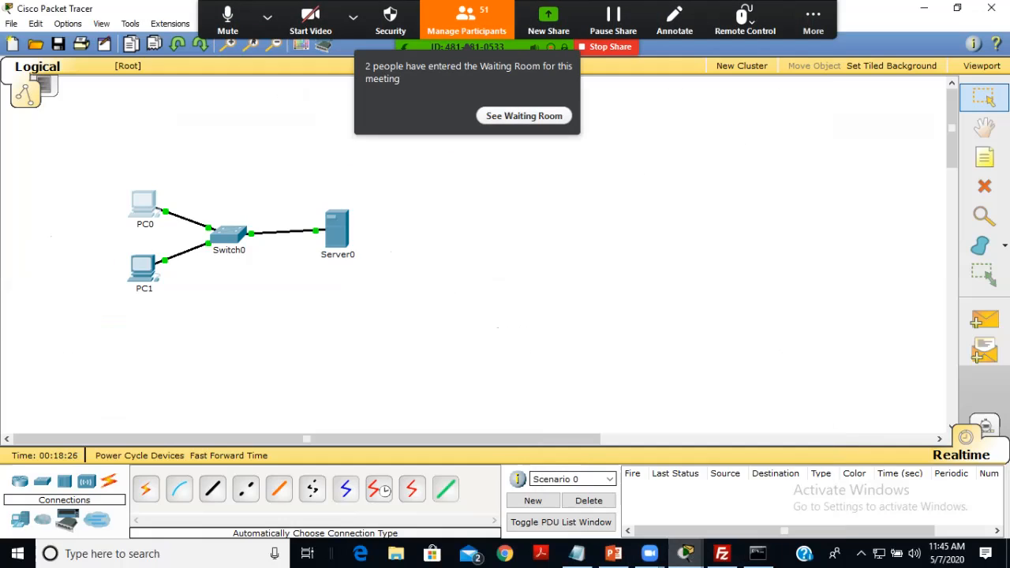
Admit the people in the Zoom waiting room, including a late arrival, and bring PC0's command prompt back to the front.
left_click(525, 116)
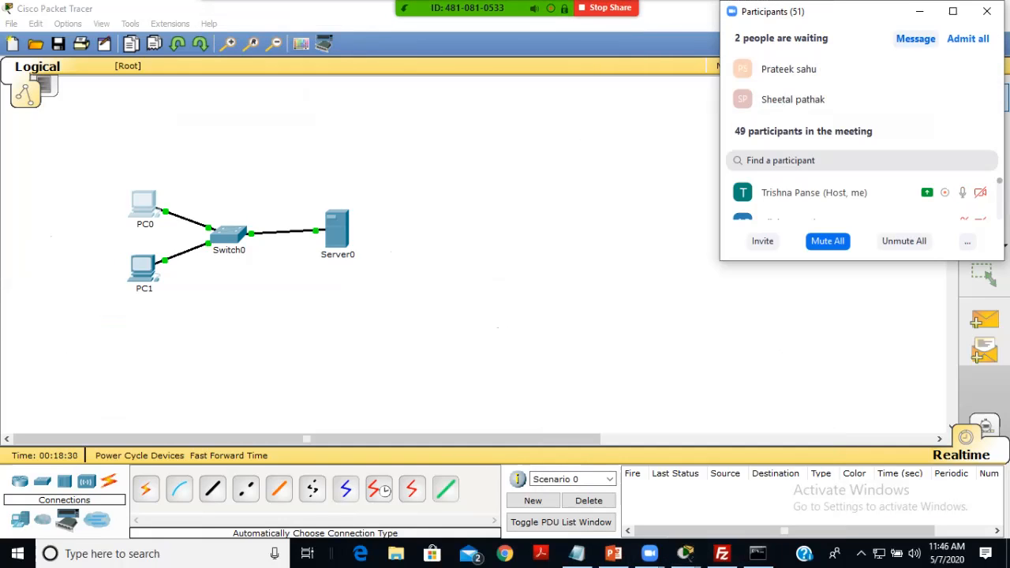
left_click(968, 38)
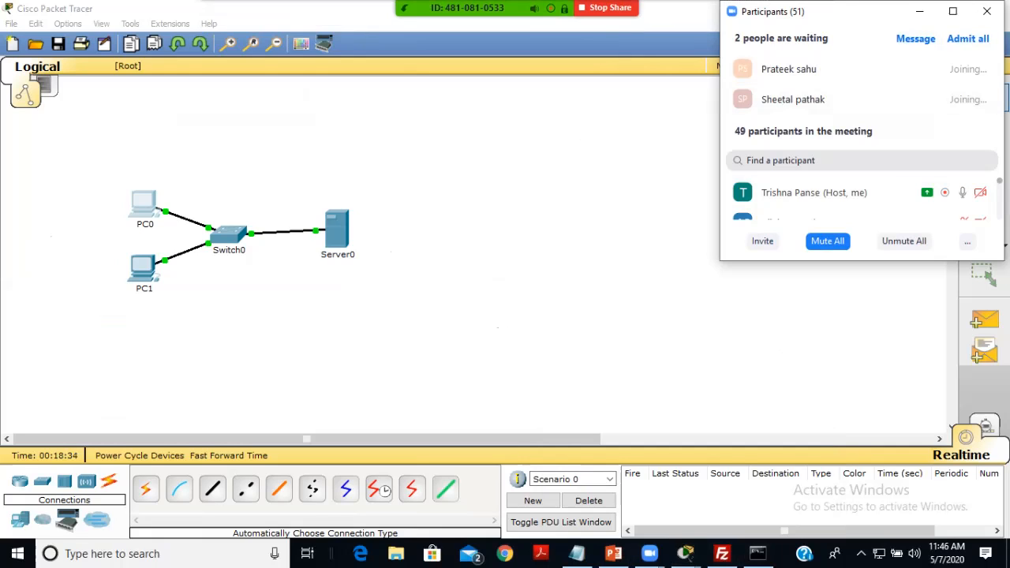
left_click(988, 12)
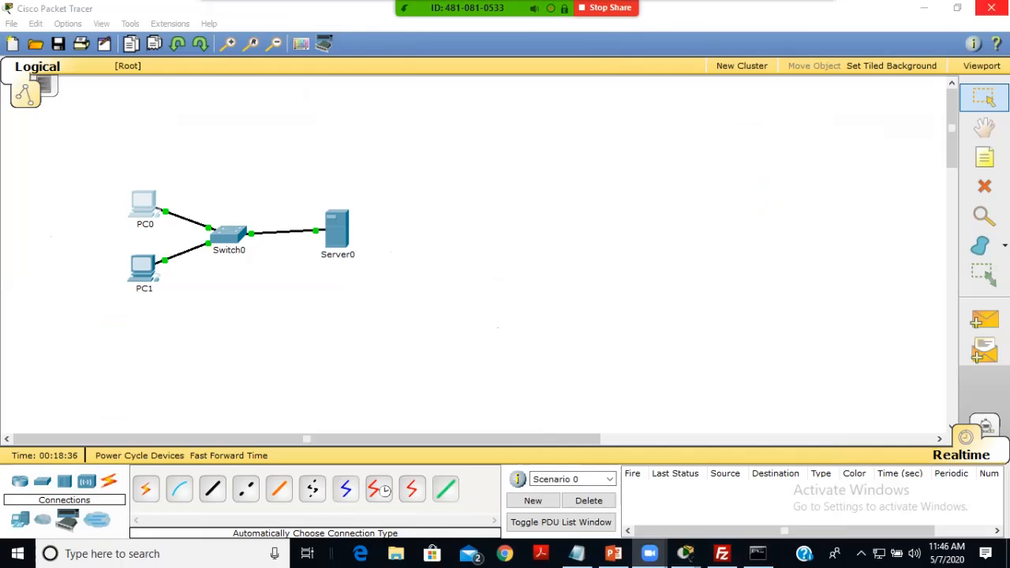
mouse_move(685, 553)
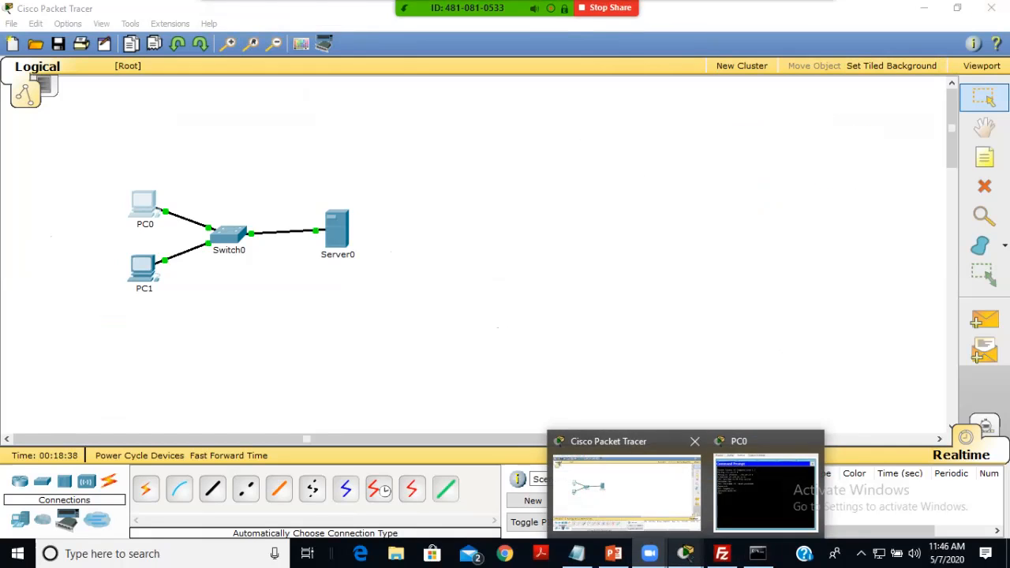
left_click(766, 490)
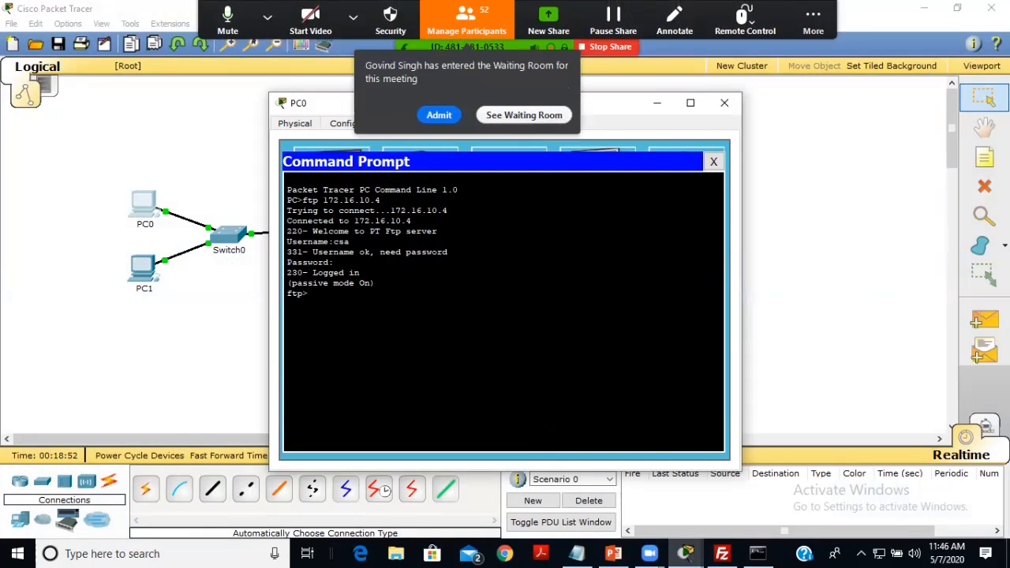
left_click(439, 115)
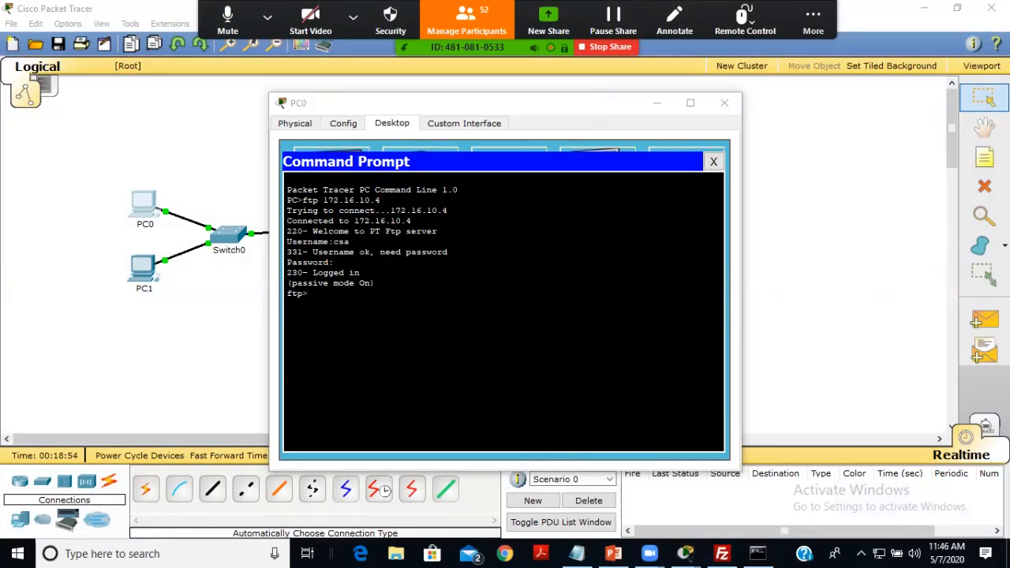
List the FTP server's directory from PC0's session with the dir command.
left_click(410, 316)
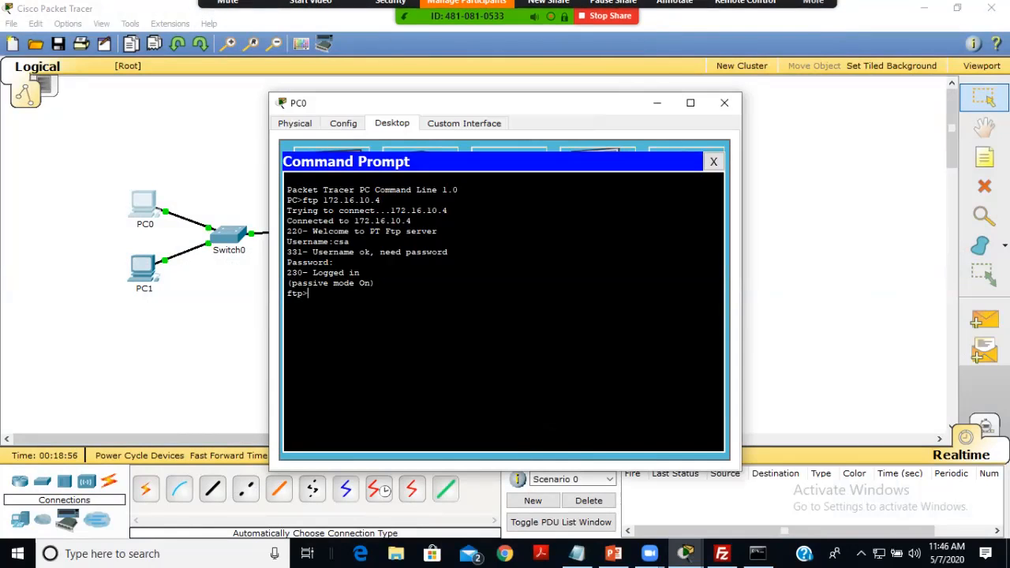
type("dir")
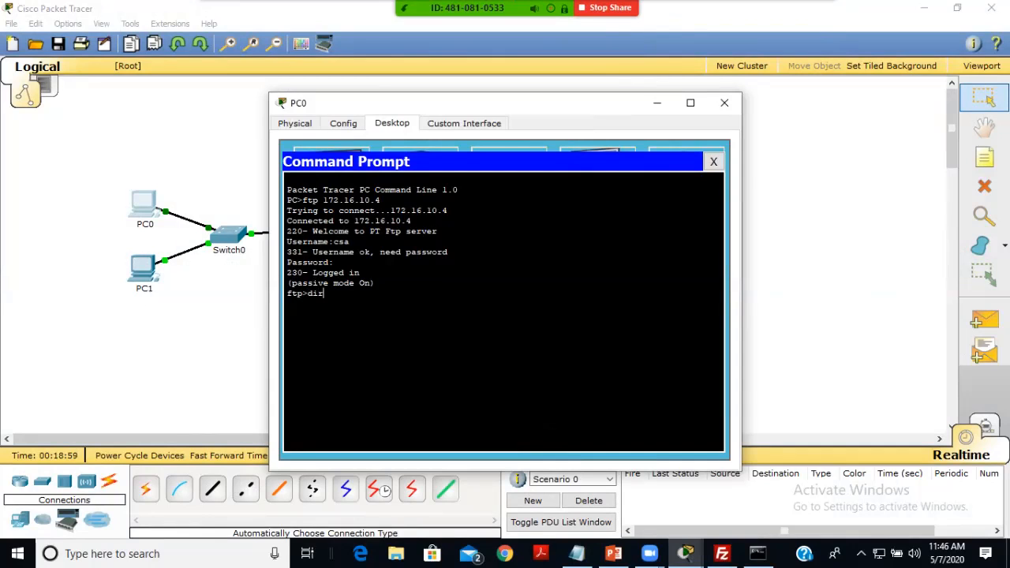
key("Return")
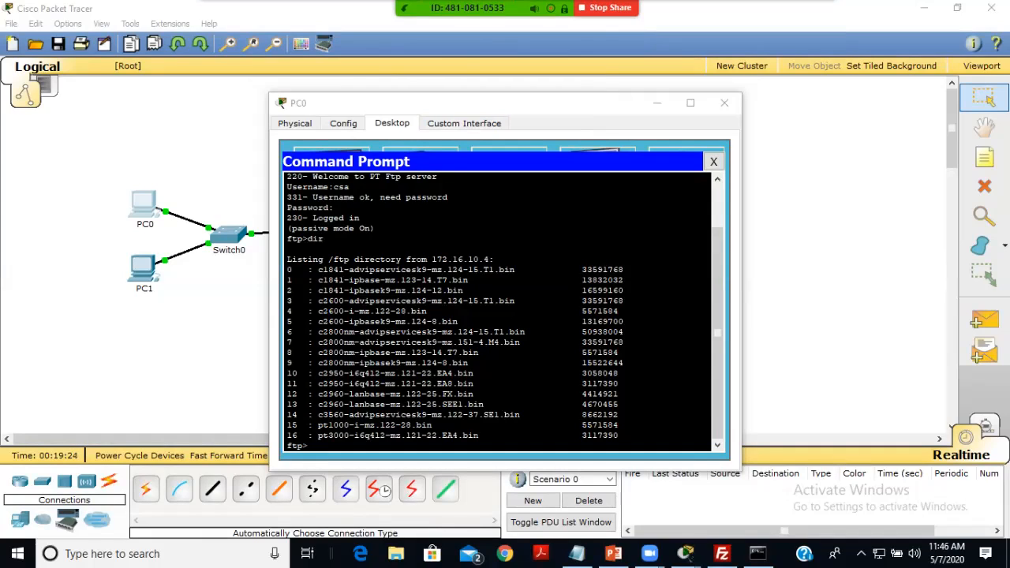
left_click(313, 446)
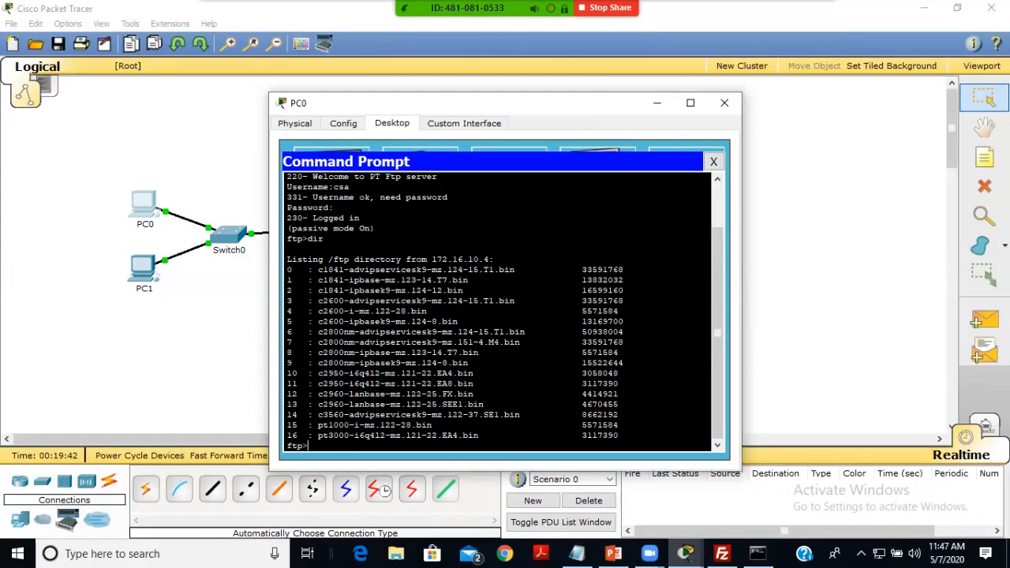
List PC1's local files with the dir command, admitting the waiting Zoom participant meanwhile, and close PC1's command prompt and window.
left_click(143, 269)
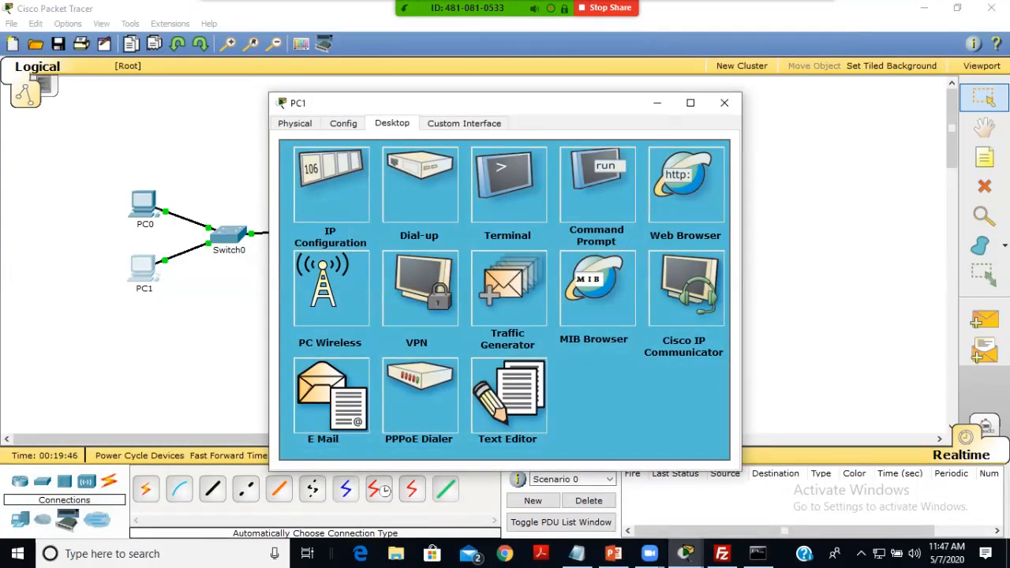
left_click(597, 181)
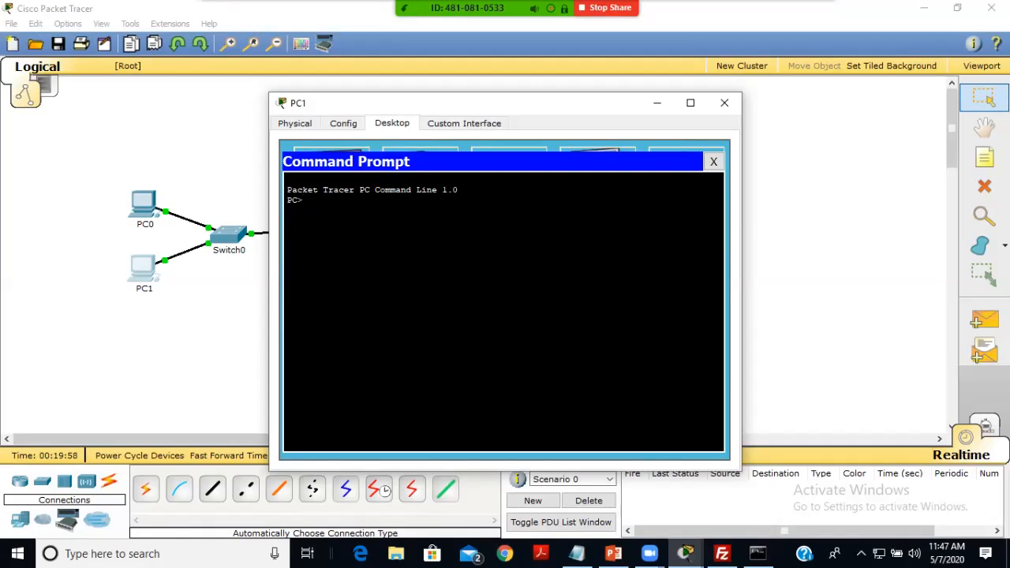
type("dir")
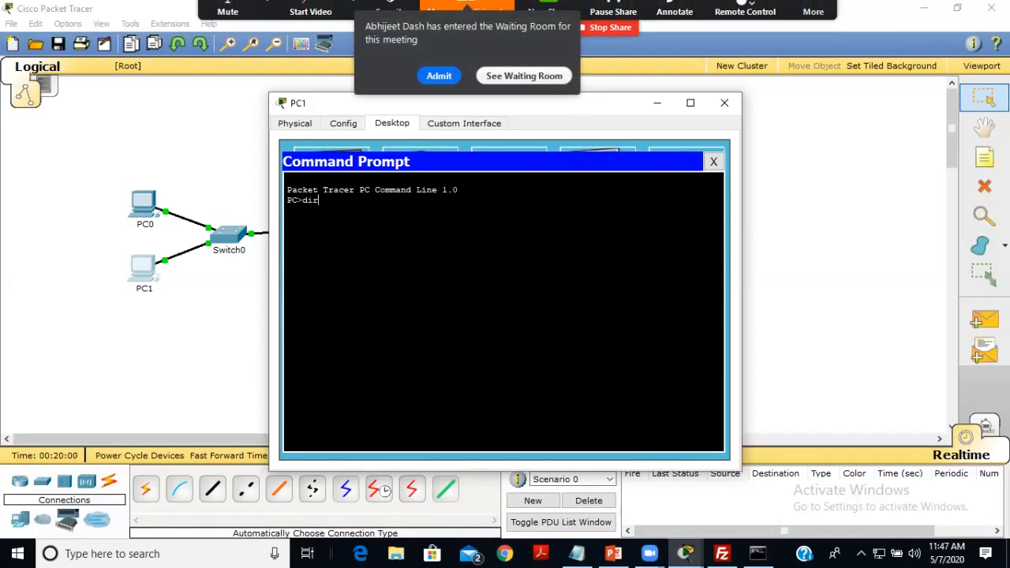
left_click(439, 115)
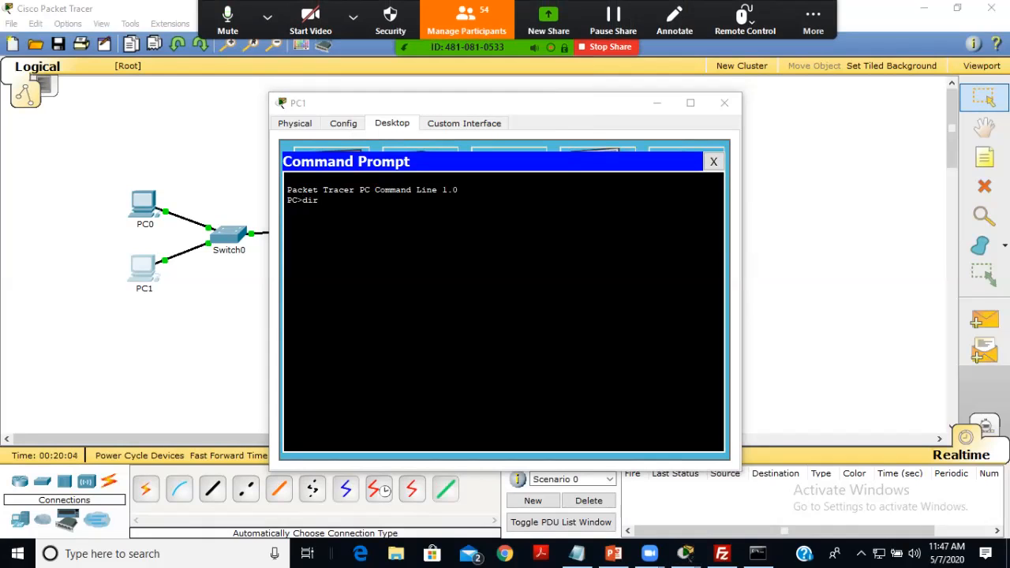
left_click(473, 272)
key("Return")
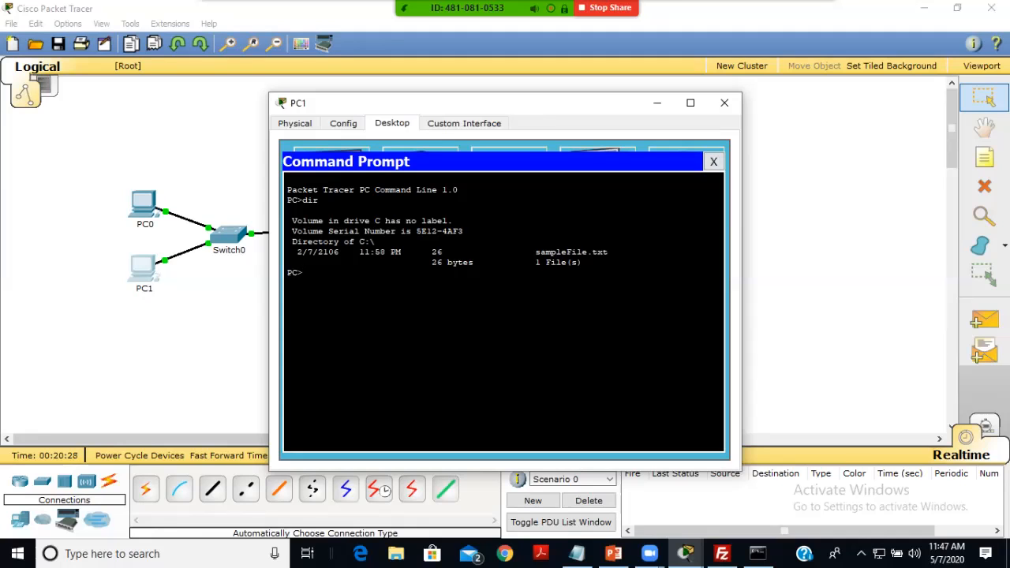
left_click(713, 161)
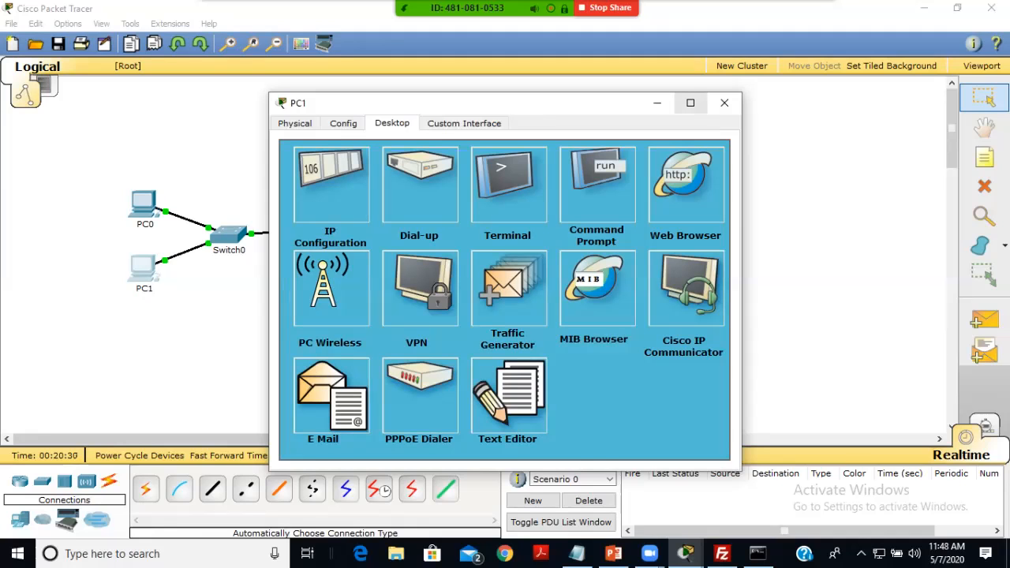
left_click(725, 102)
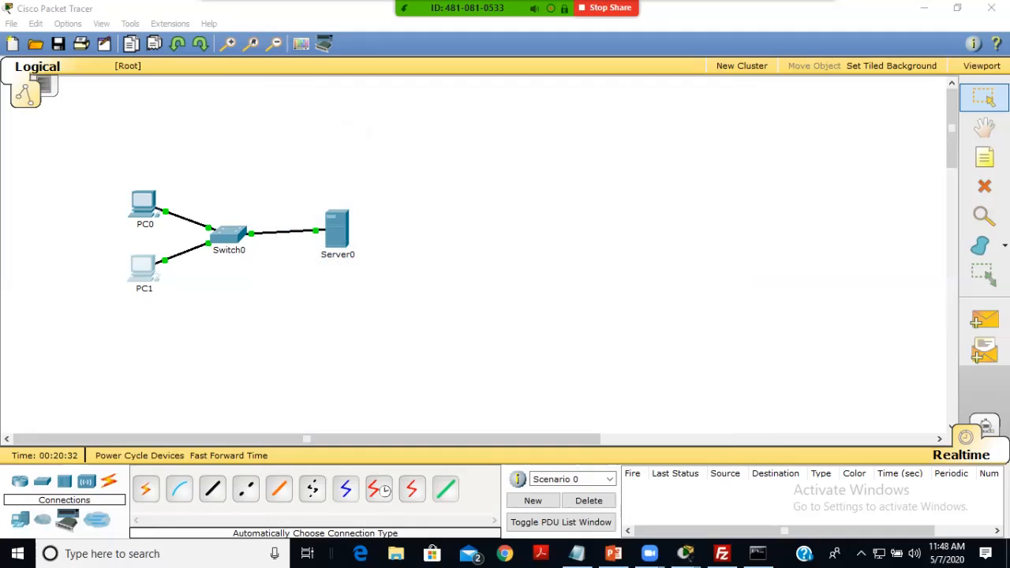
Upload sampleFile.txt from PC0's FTP session to the server with the put command and list the server directory again.
mouse_move(685, 554)
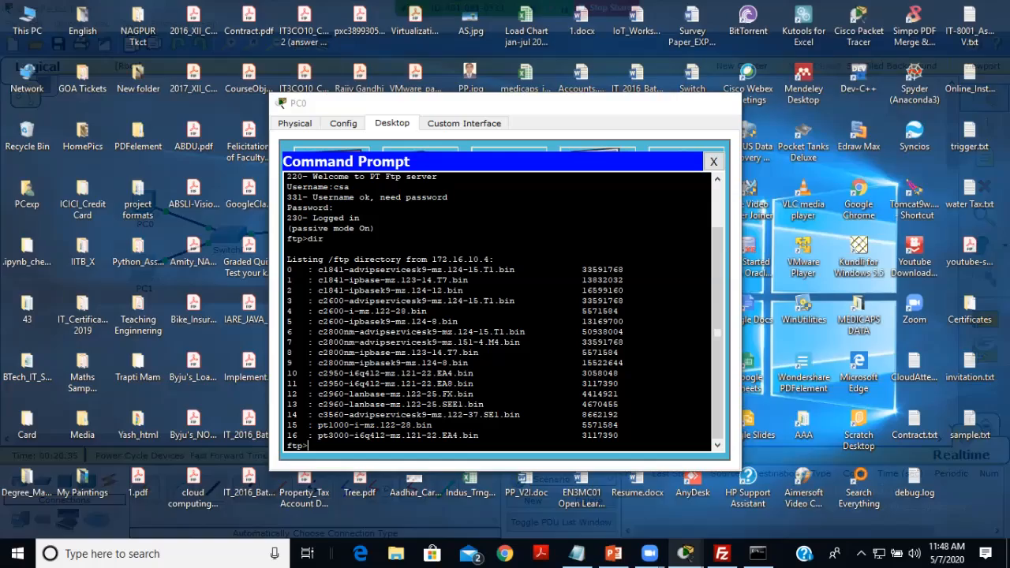
left_click(766, 483)
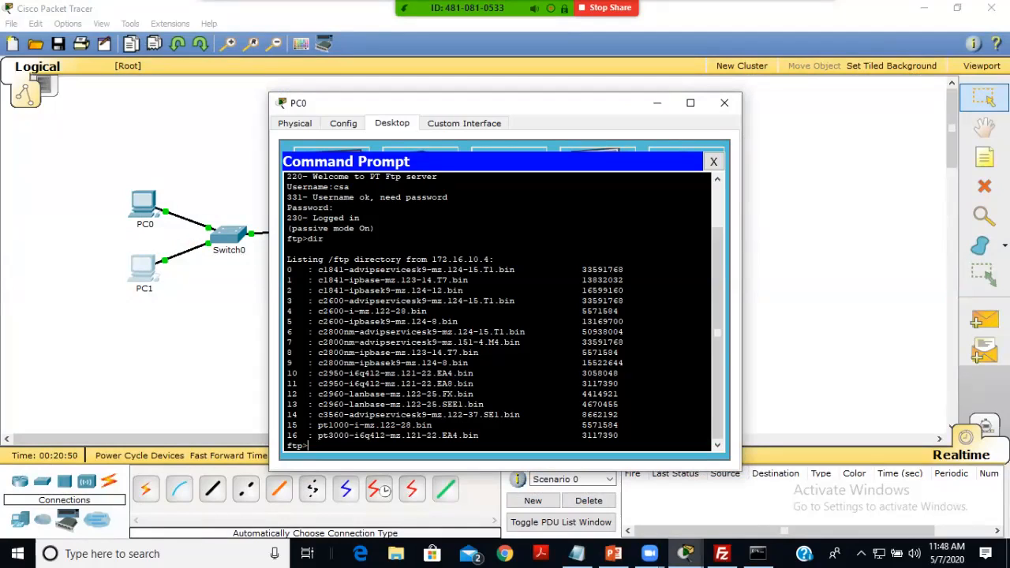
type("put")
type("sample")
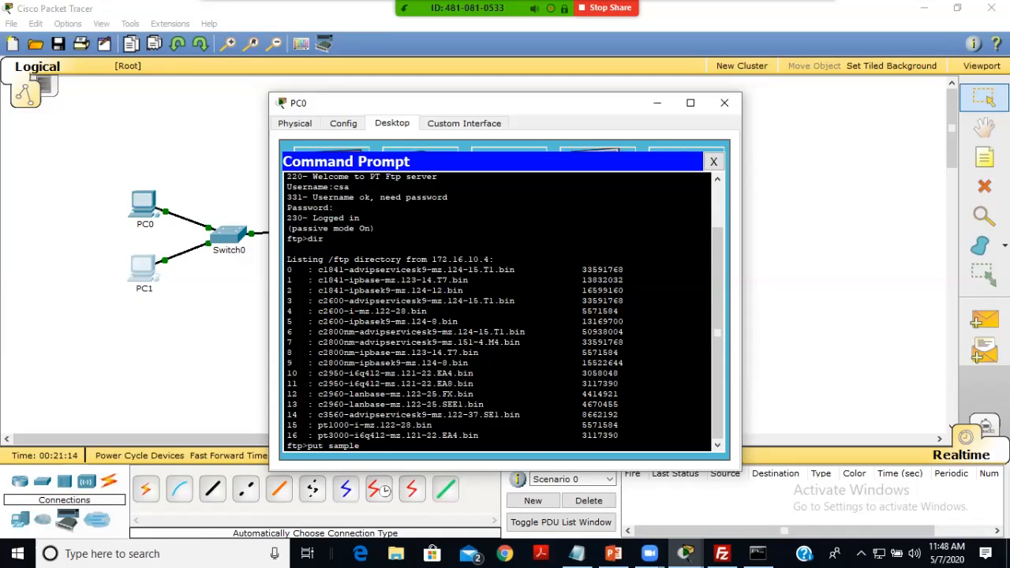
type("File.txt")
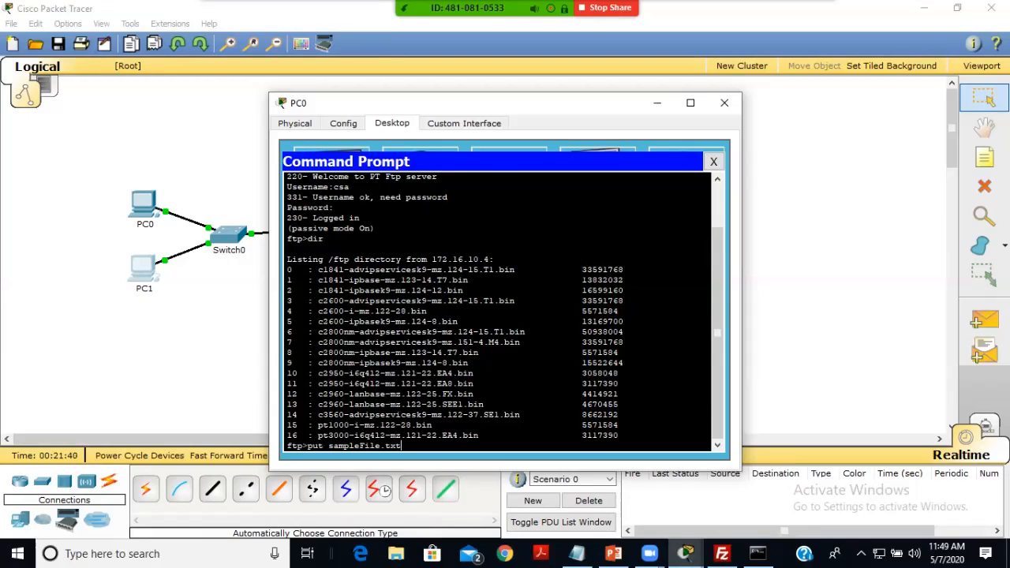
key("Return")
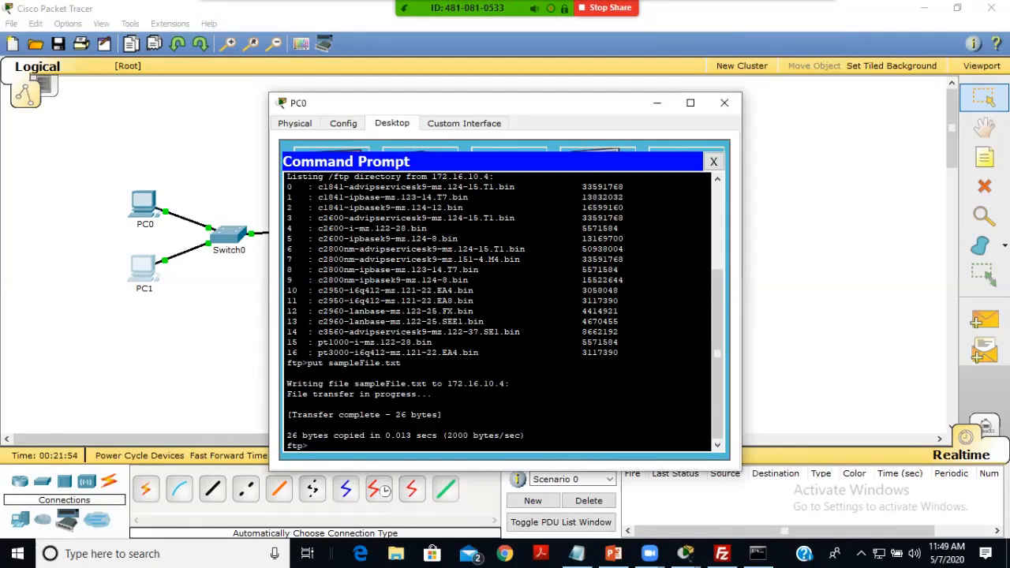
type("dir")
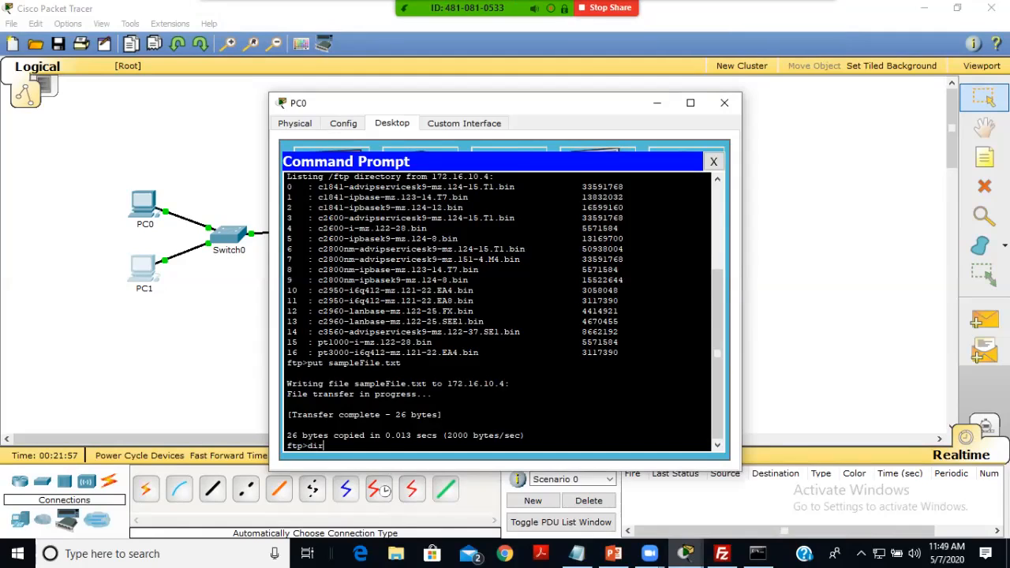
key("Return")
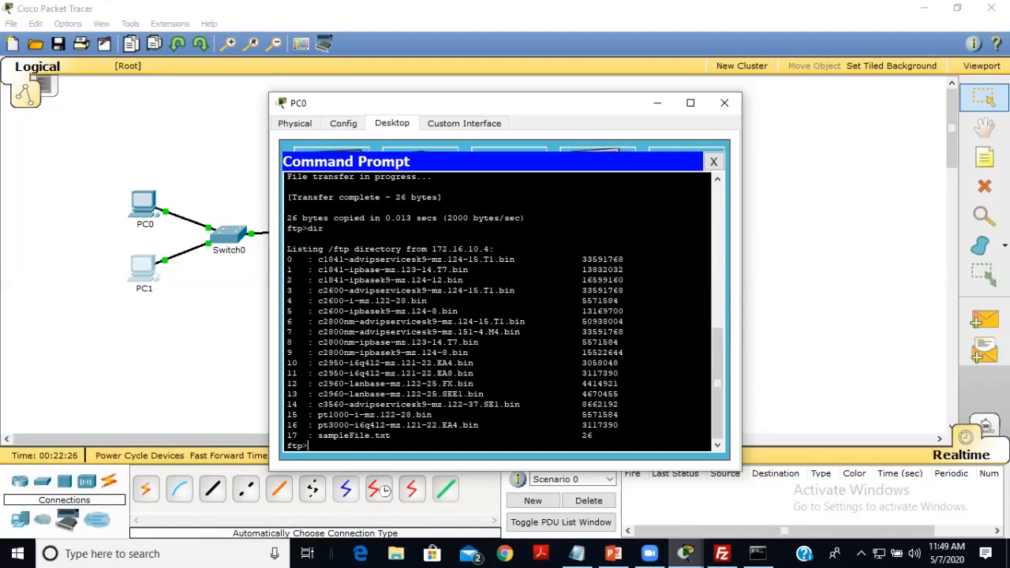
Download c1841-ipbase-mz.123-14.T7.bin from the FTP server to PC0 with get, reviewing the earlier upload output during the transfer.
type("get")
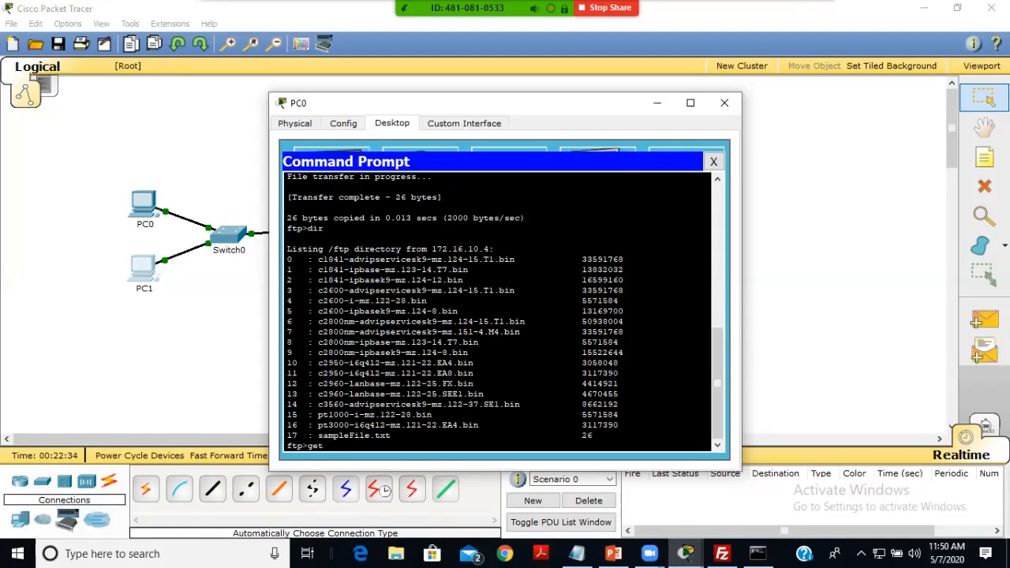
left_click_drag(469, 269, 317, 270)
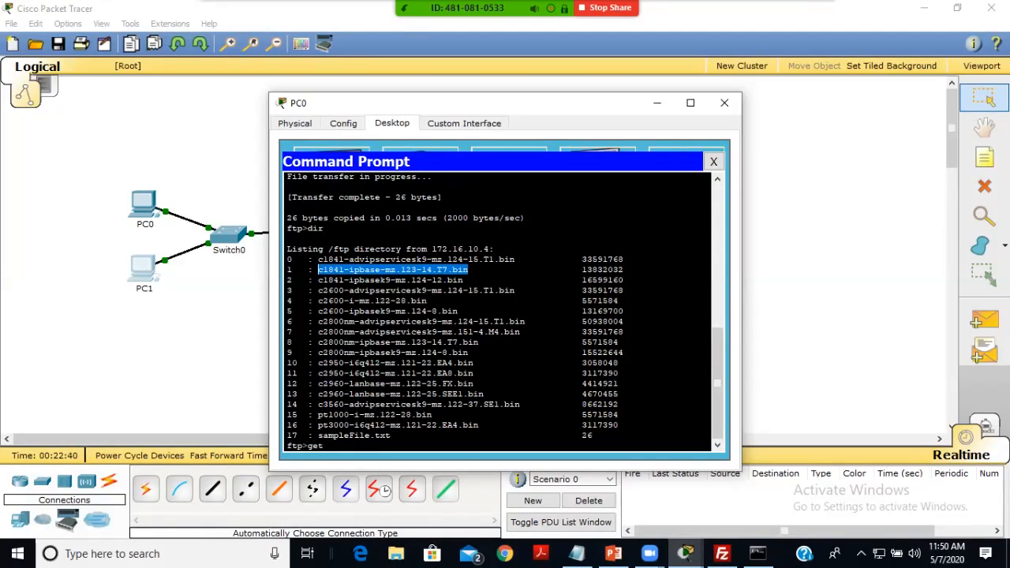
right_click(337, 266)
left_click(372, 274)
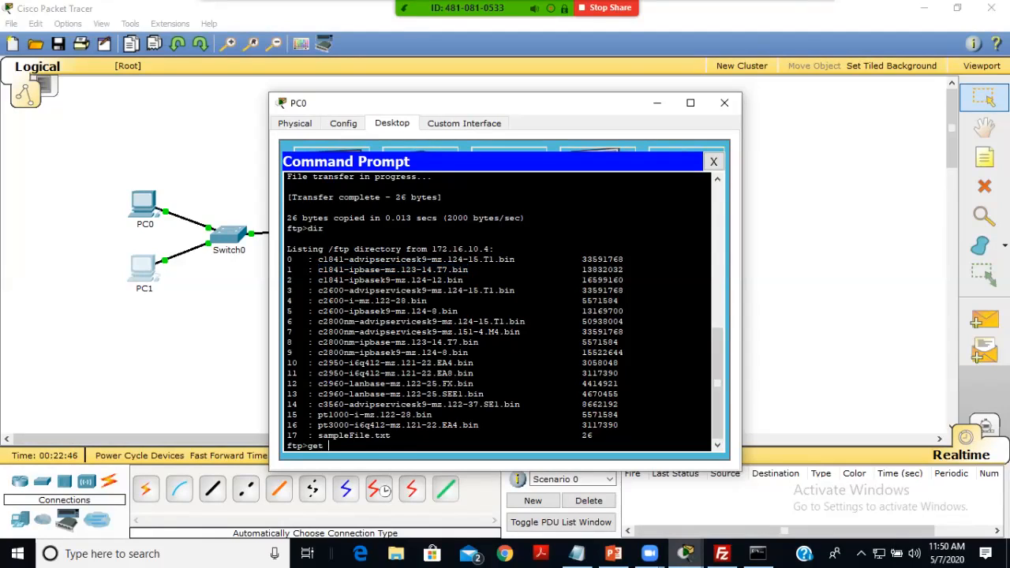
right_click(339, 448)
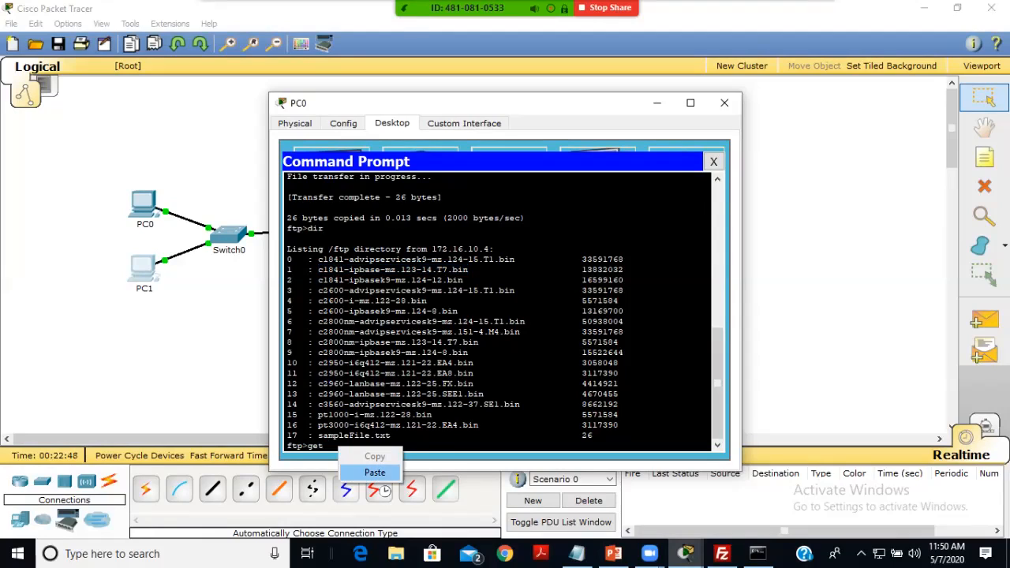
left_click(375, 472)
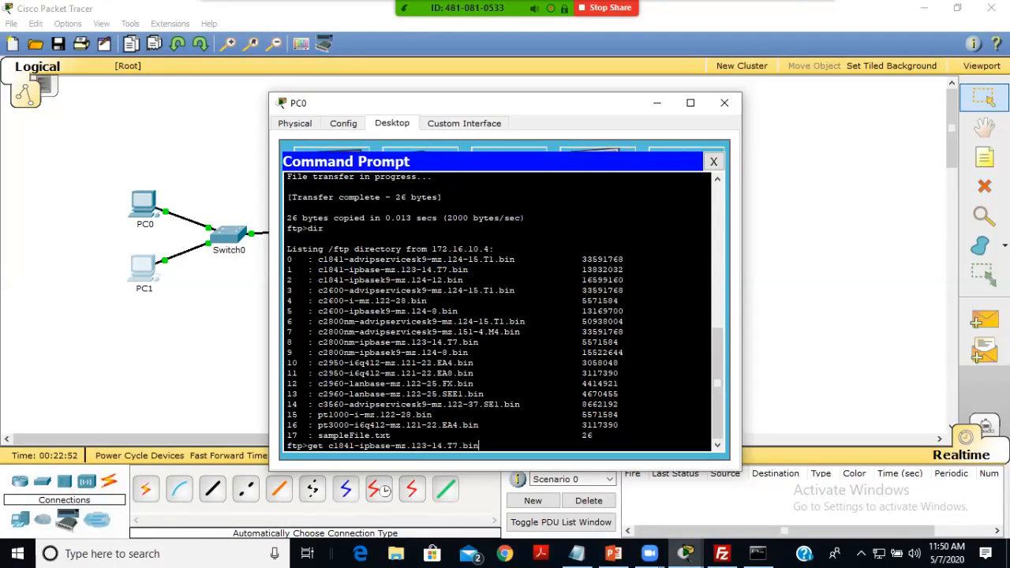
key("Return")
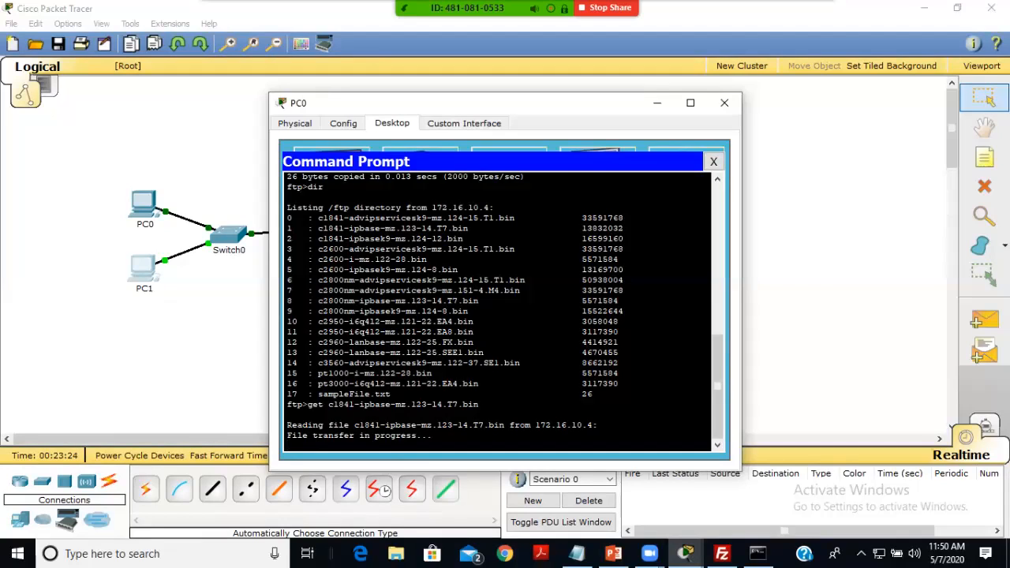
mouse_move(477, 4)
scroll(498, 308, "up", 5)
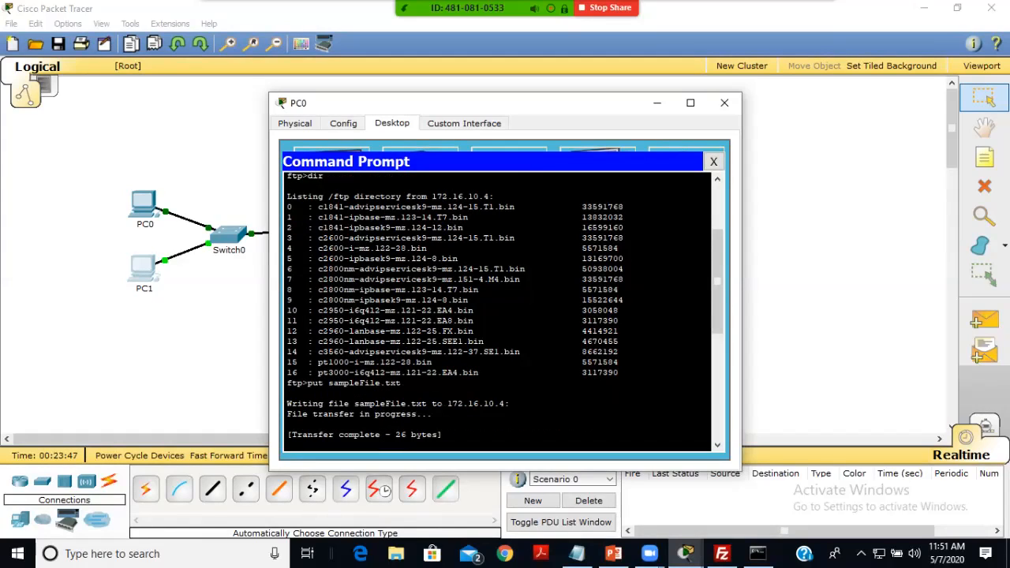
left_click_drag(339, 434, 318, 435)
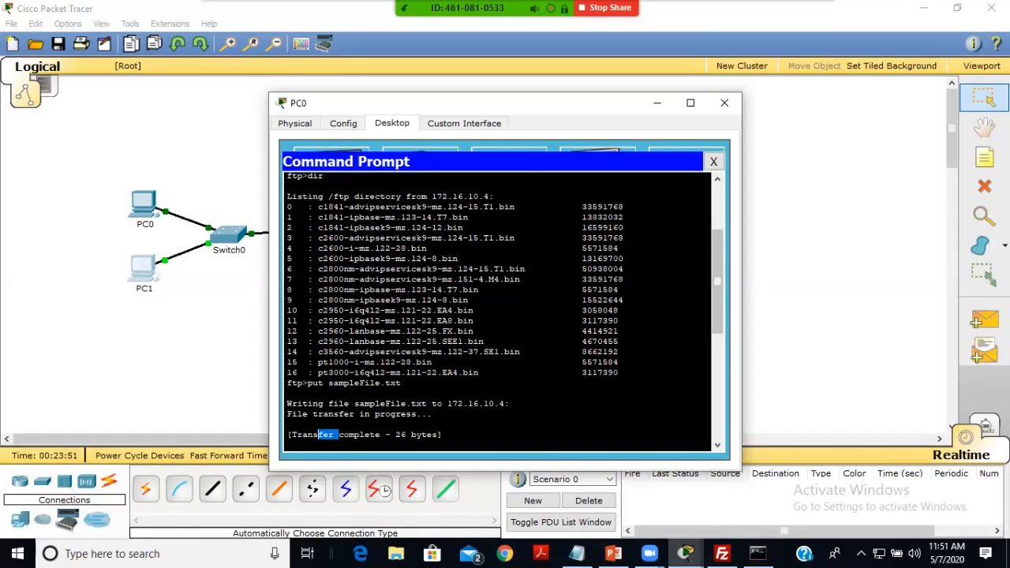
left_click_drag(718, 270, 717, 386)
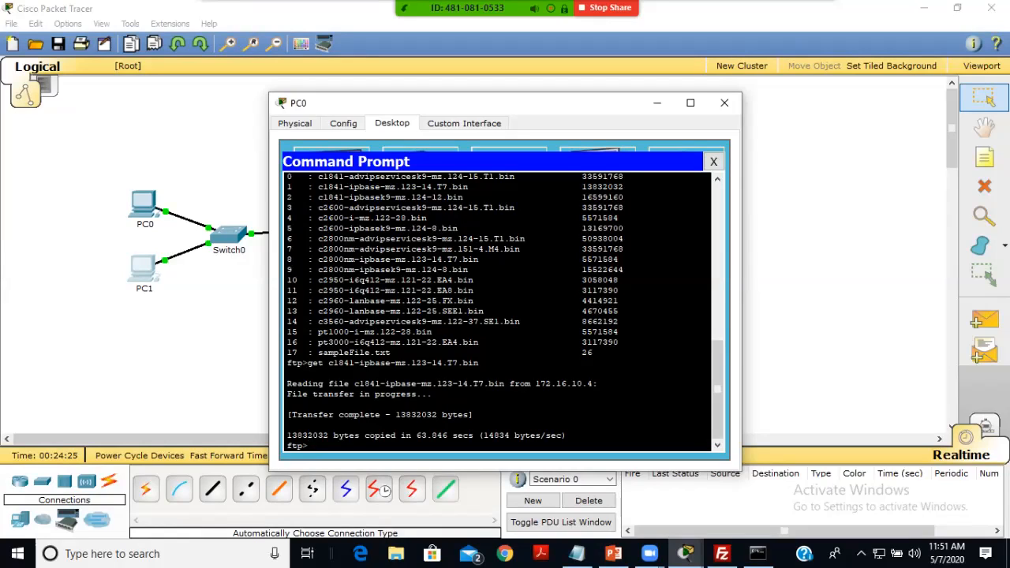
Rename sampleFile.txt to abc.txt on the FTP server with the rename command and list the directory.
type("rename")
type("sampleFile")
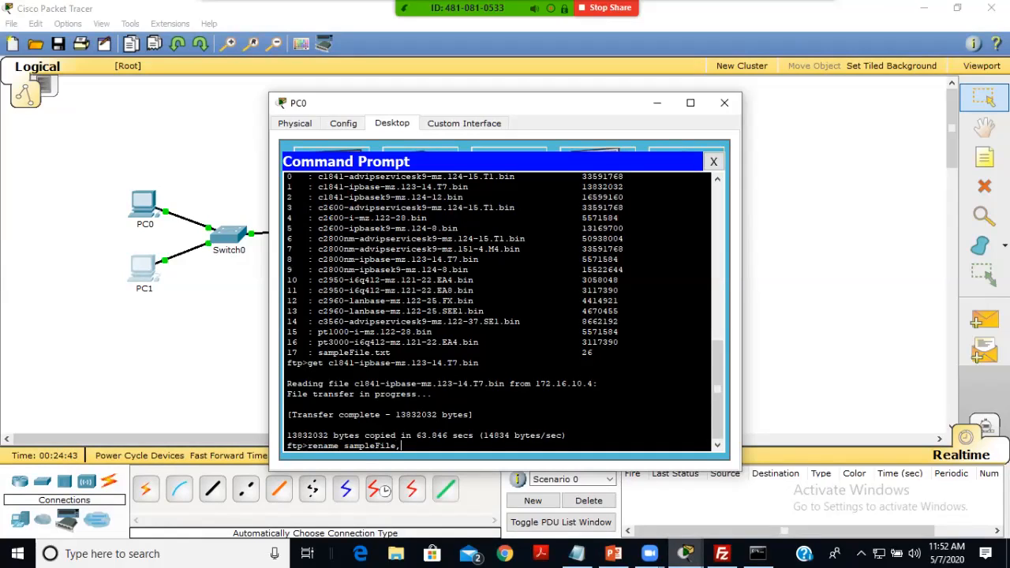
type(".t")
type("xt")
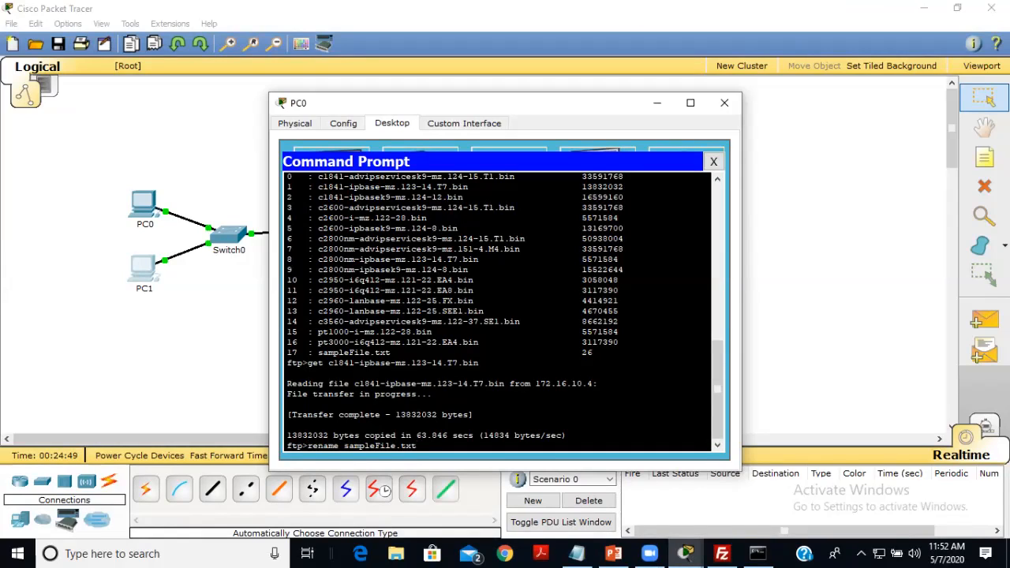
type("abc.txt")
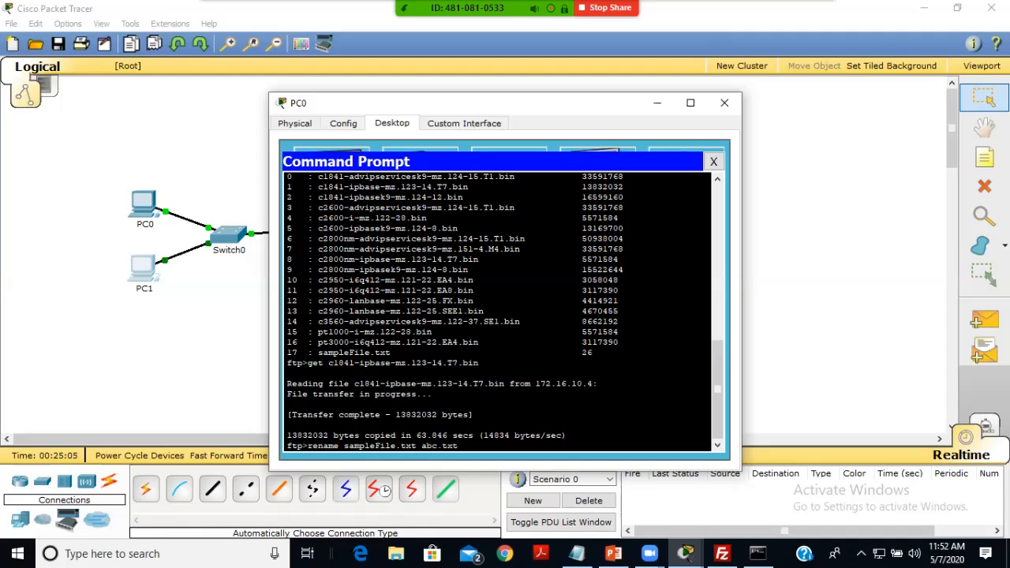
key("Return")
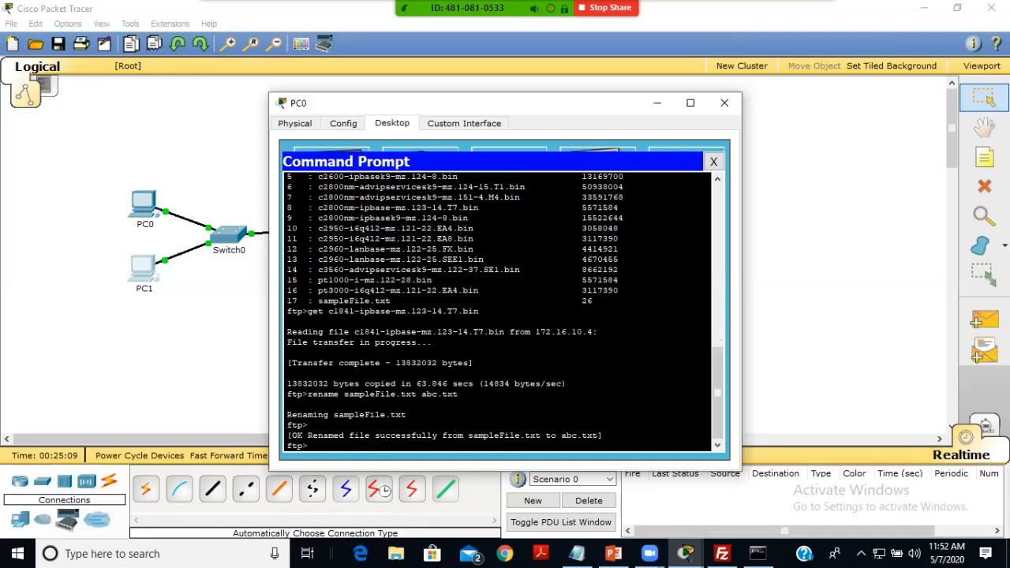
type("dir")
key("Return")
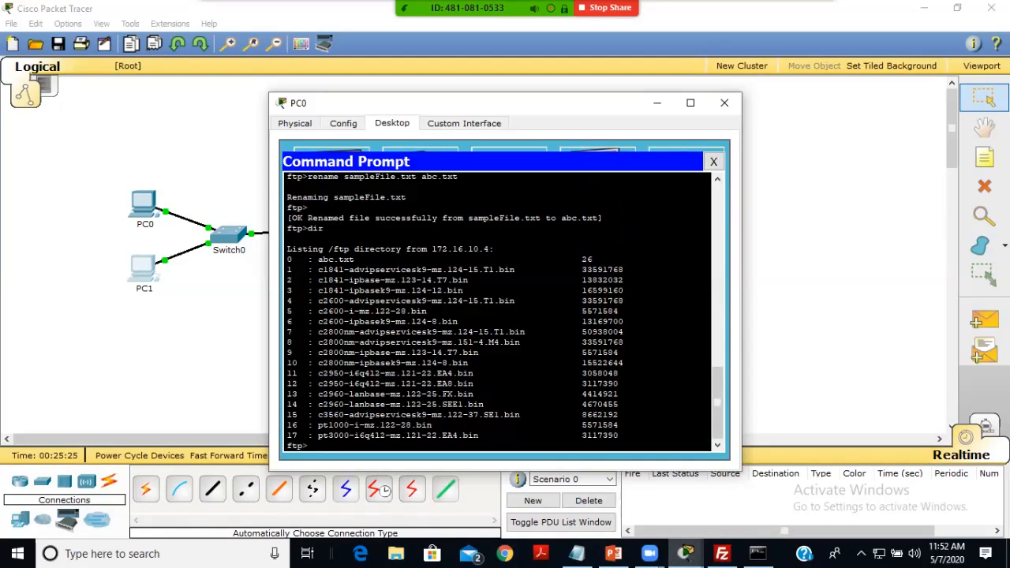
Delete abc.txt from the FTP server with the delete command and list the directory again.
mouse_move(447, 6)
type("delete")
type("abc.txt")
left_click(324, 446)
type("e")
key("BackSpace")
key("BackSpace")
key("BackSpace")
key("BackSpace")
key("BackSpace")
key("BackSpace")
key("BackSpace")
key("BackSpace")
key("BackSpace")
key("BackSpace")
key("BackSpace")
type("ete abc.txt")
key("Return")
type("dir")
key("Return")
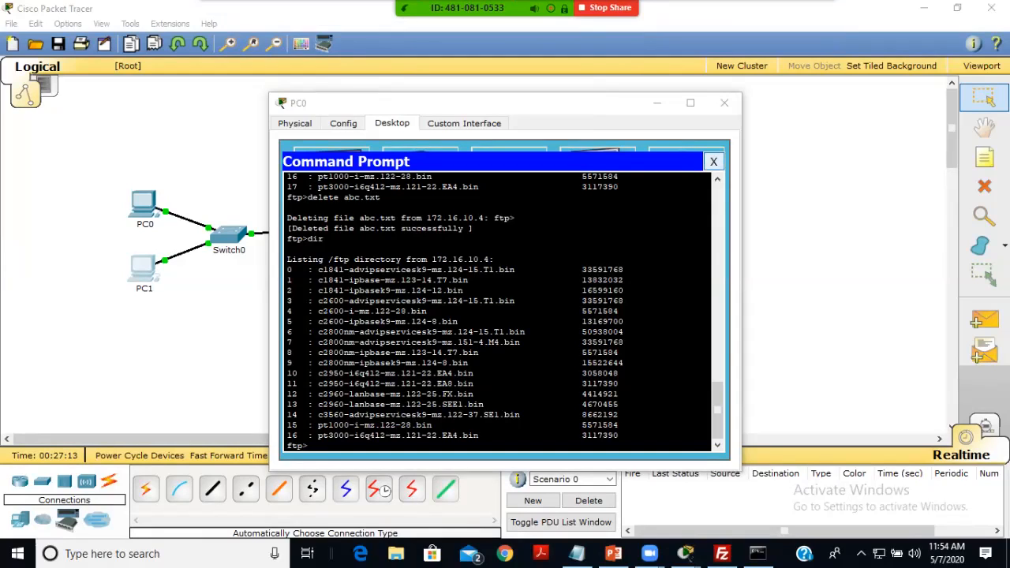
Close PC0's command prompt and device window, and mute the Zoom microphone.
left_click(713, 161)
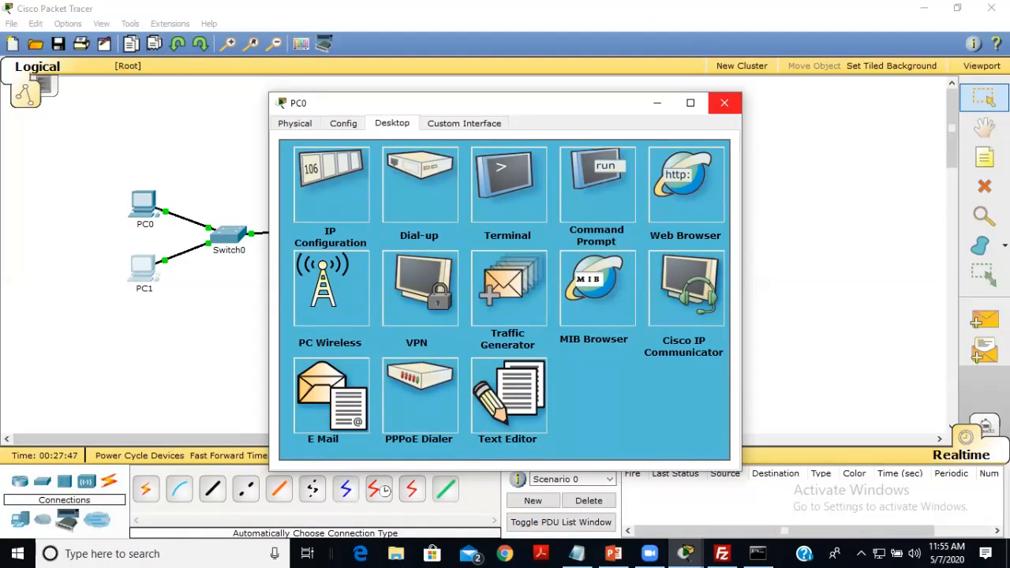
left_click(724, 102)
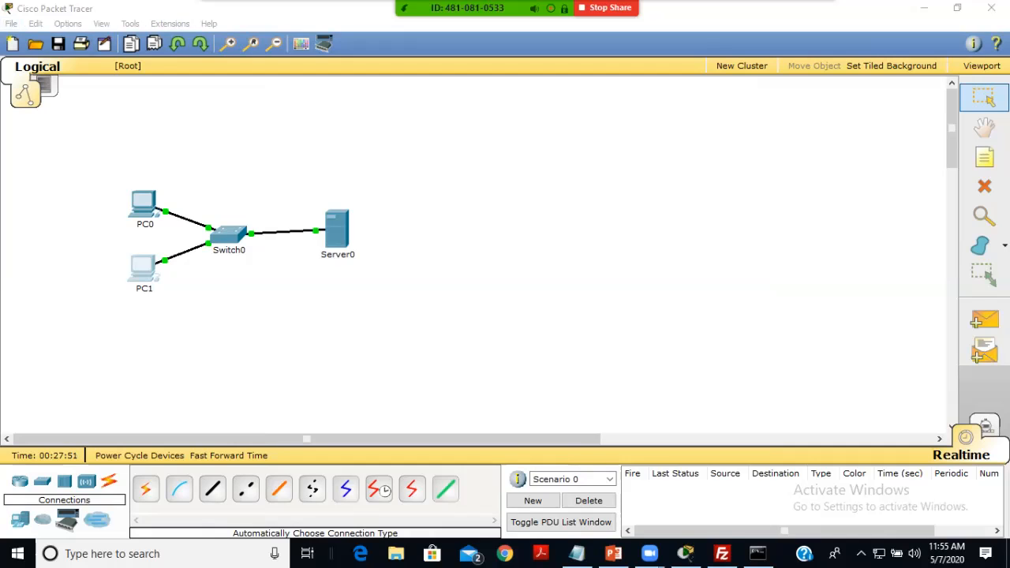
mouse_move(606, 8)
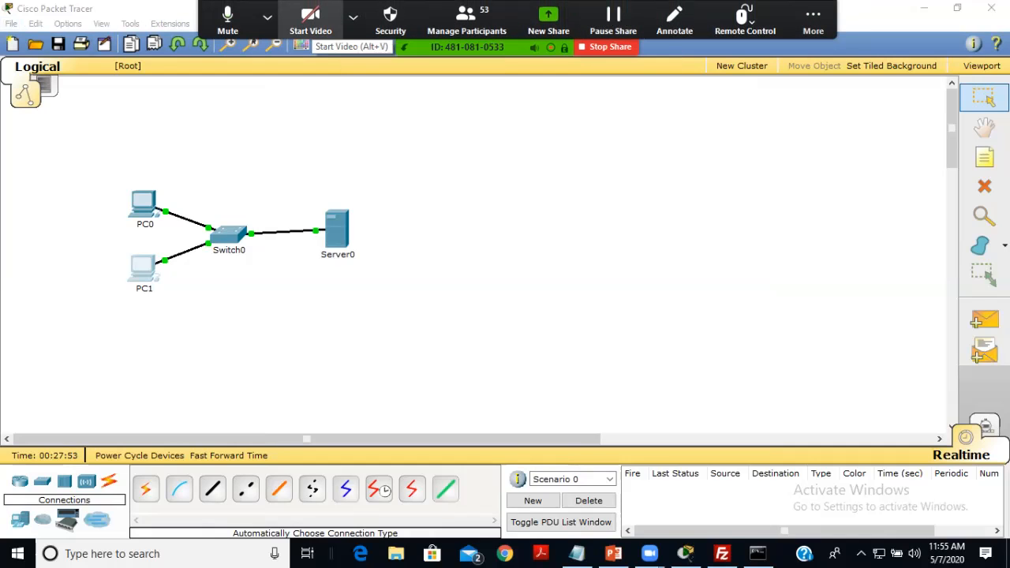
left_click(229, 19)
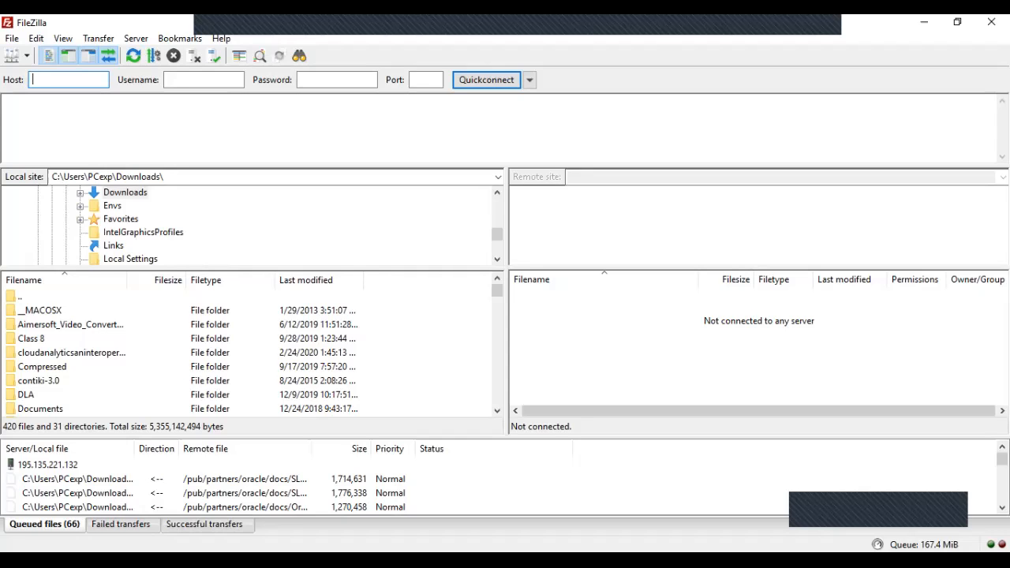
Switch to FileZilla and connect to the FTP host 195.135.221.132 without entering a username or password.
type("195.135.221.132")
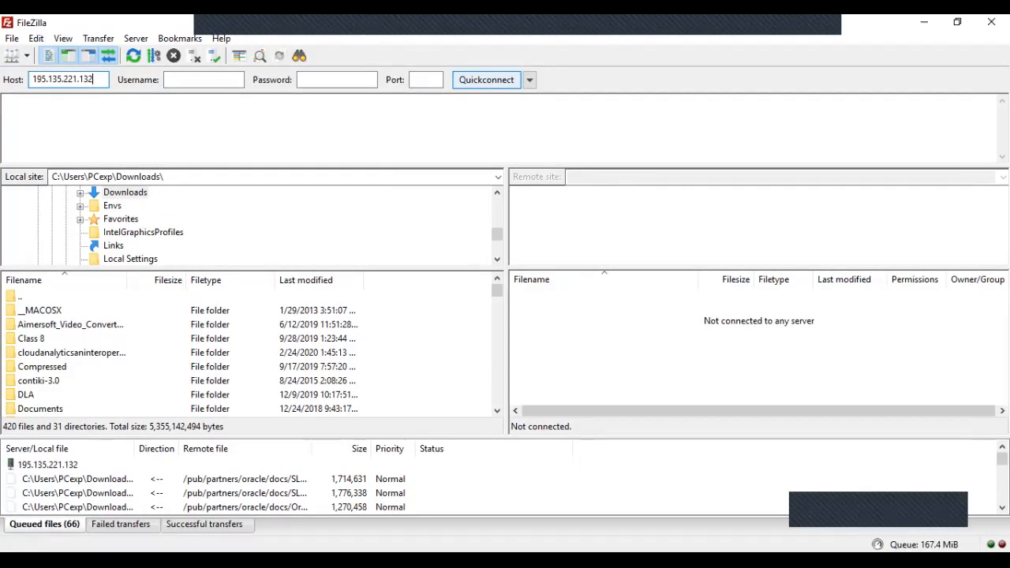
key("Return")
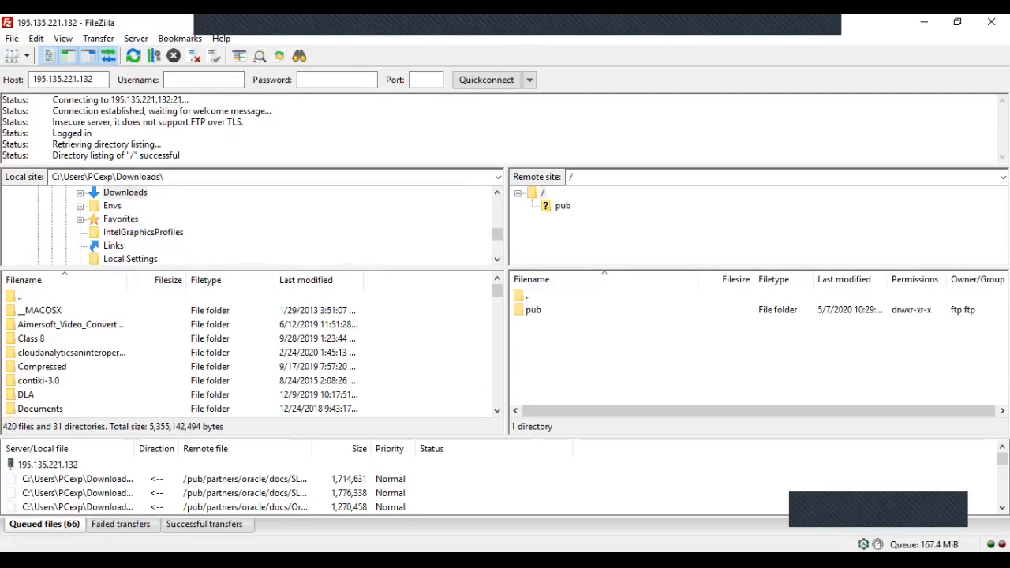
Open the pub directory on the remote site and select the local Downloads folder.
left_click(563, 206)
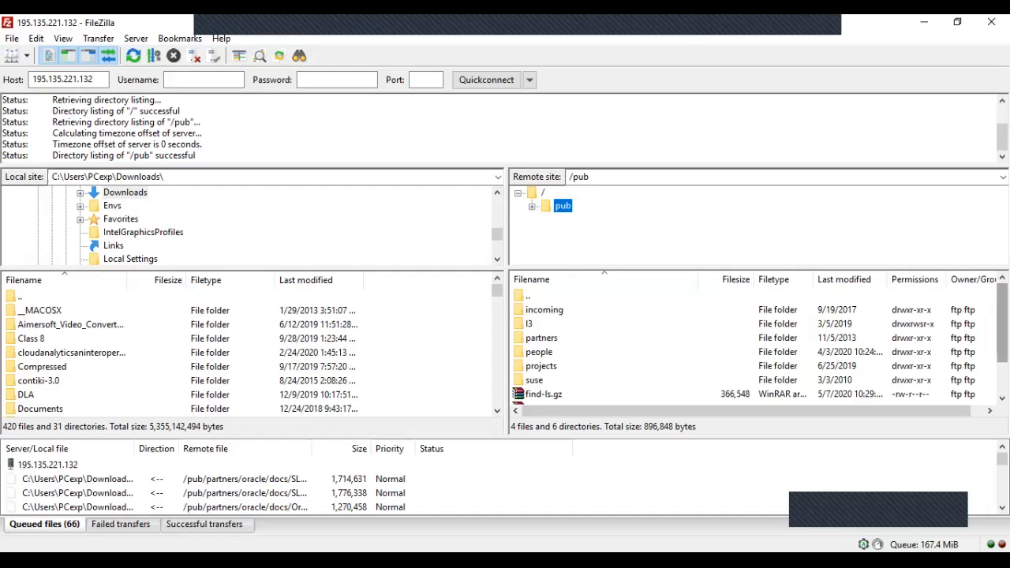
scroll(760, 349, "down", 2)
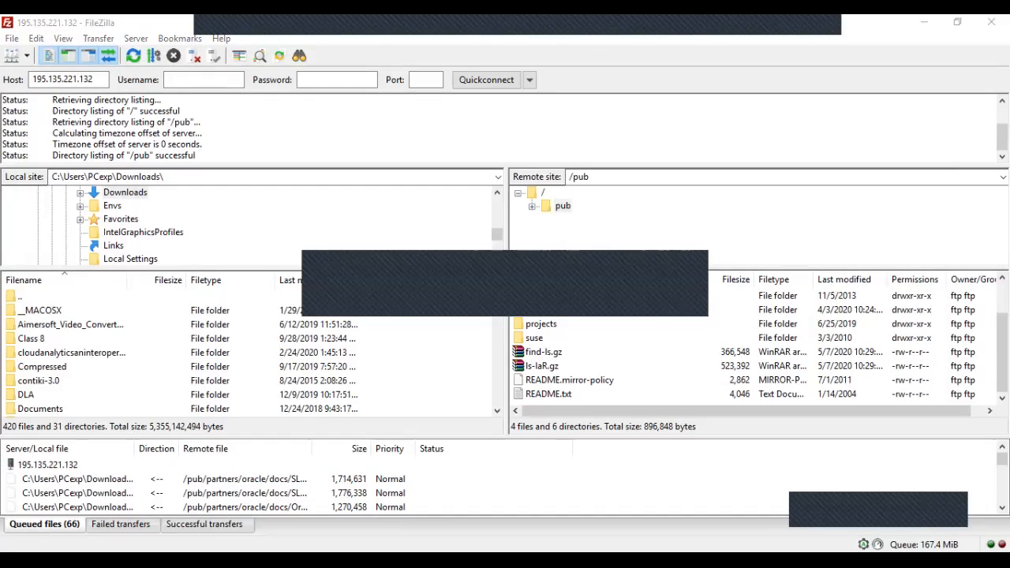
left_click(126, 192)
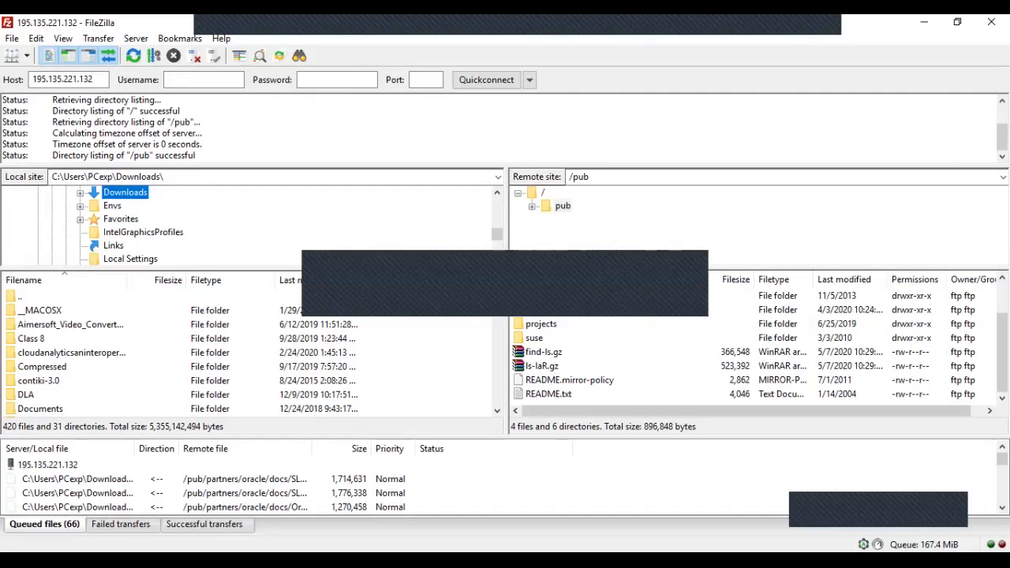
left_click(280, 56)
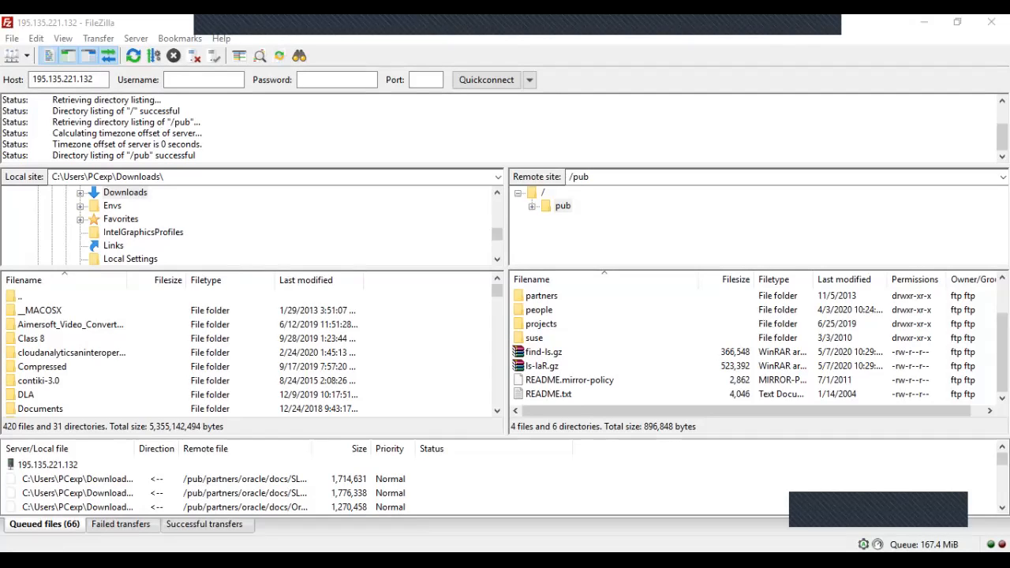
Download README.txt from the remote pub directory into the local Downloads folder, overwriting the existing file.
left_click(549, 394)
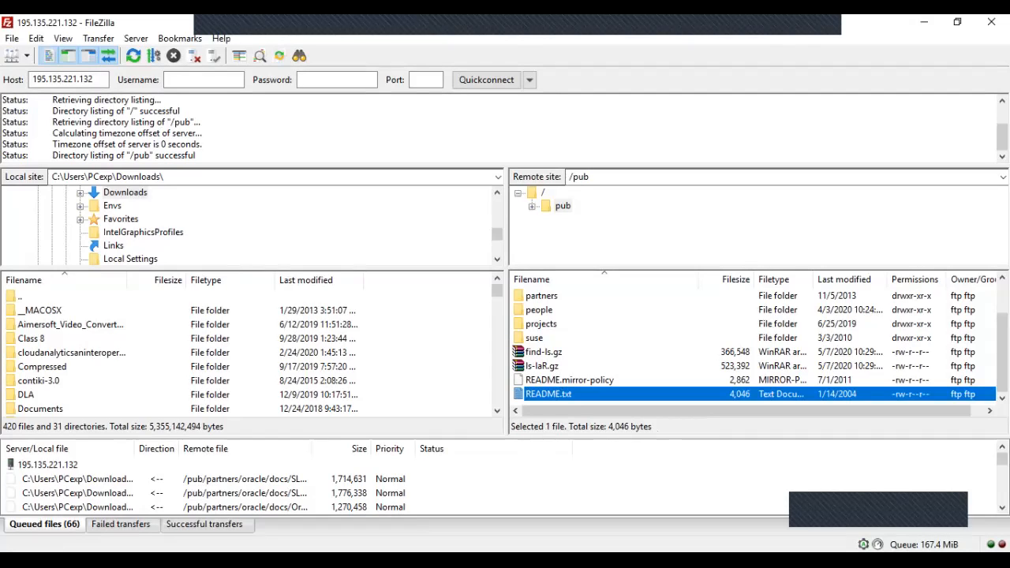
right_click(560, 393)
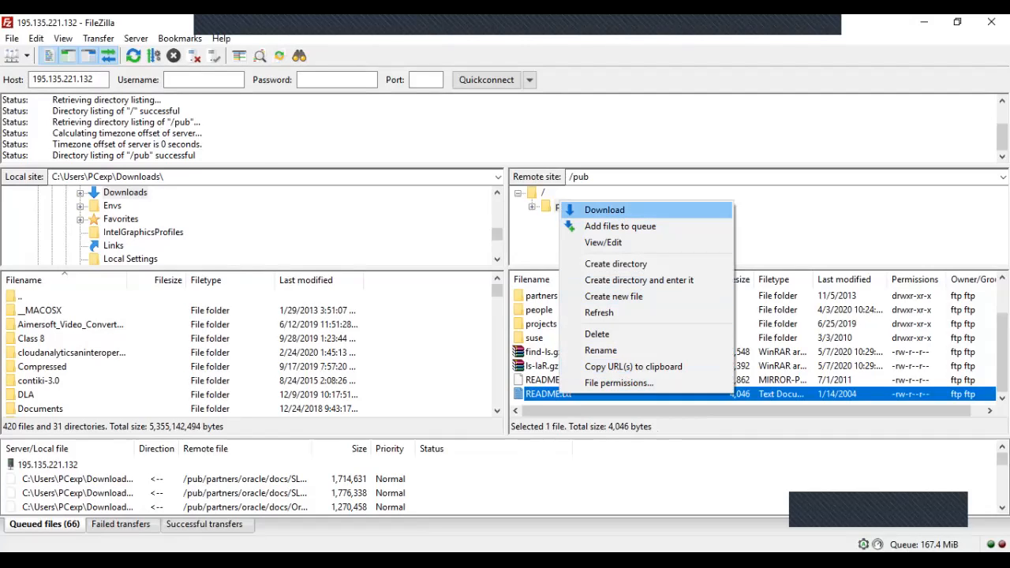
left_click(605, 210)
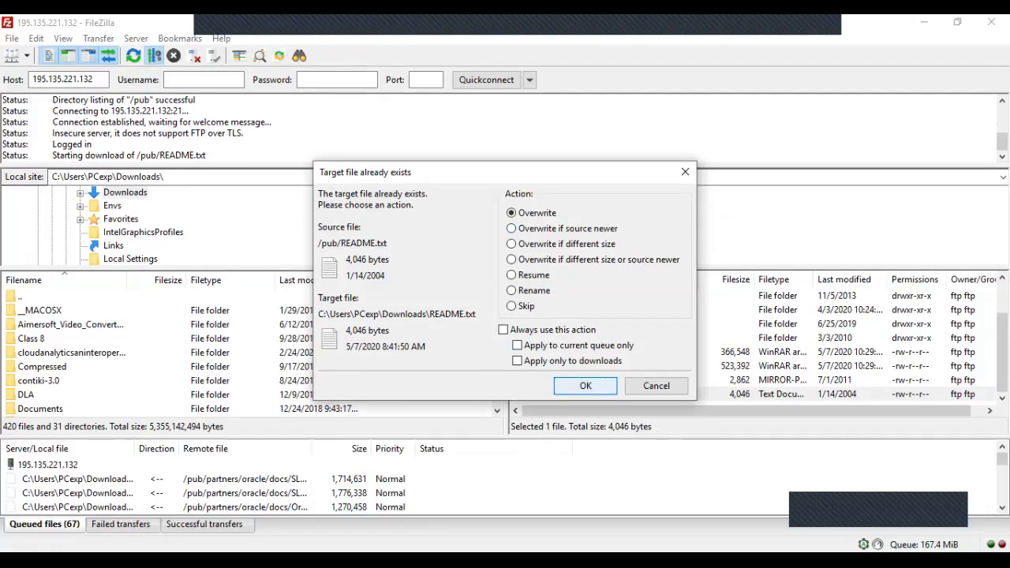
left_click(586, 386)
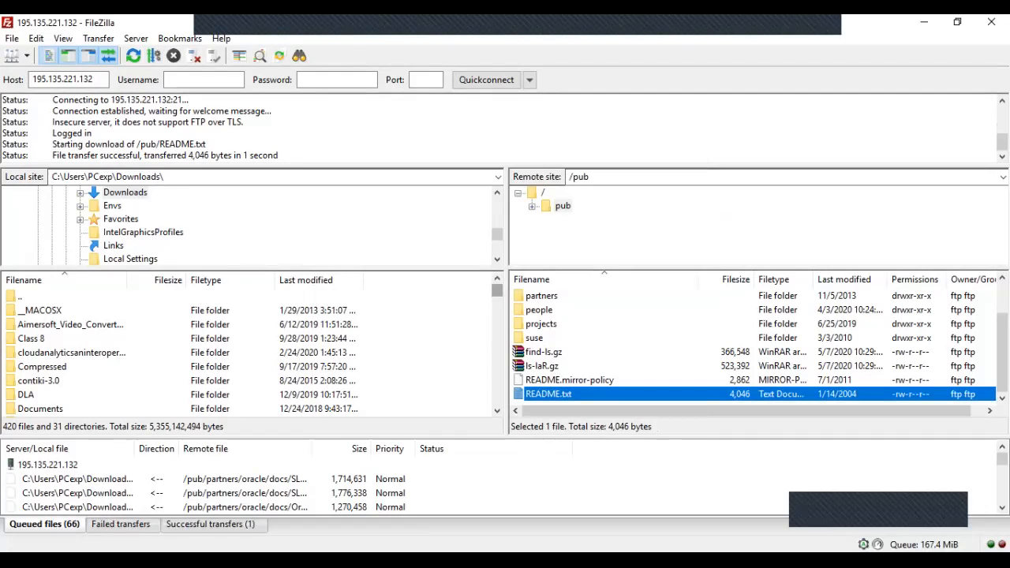
Find the downloaded README.txt in the local Downloads file list and look through the files that follow it.
left_click_drag(497, 291, 497, 400)
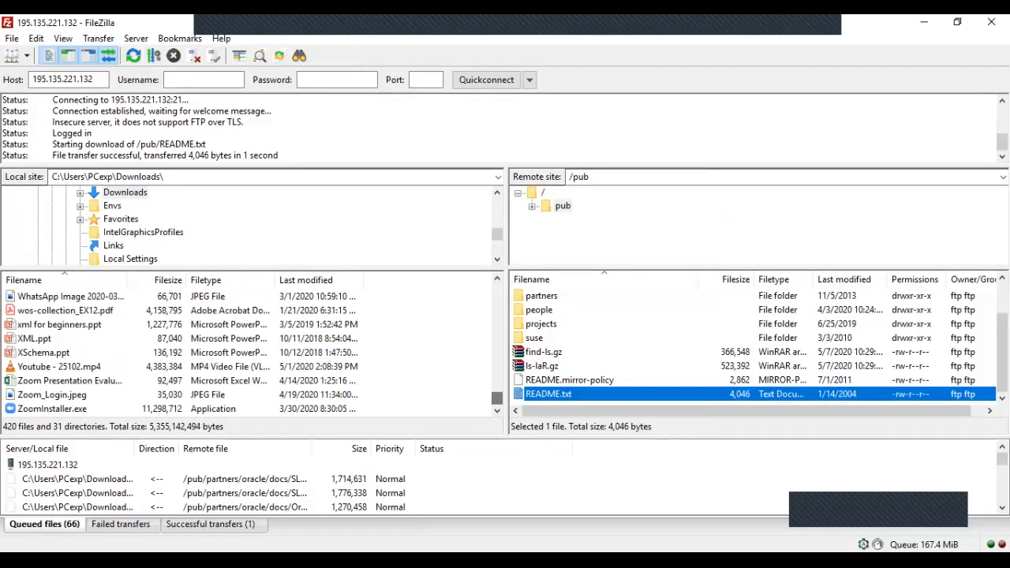
left_click(44, 352)
key("r")
key("r")
key("r")
key("r")
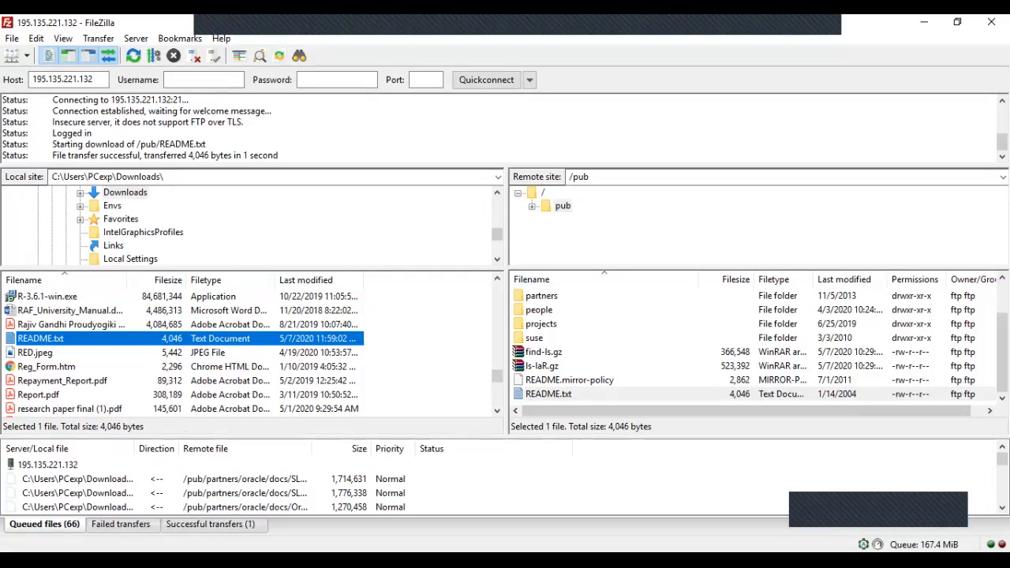
scroll(248, 352, "down", 10)
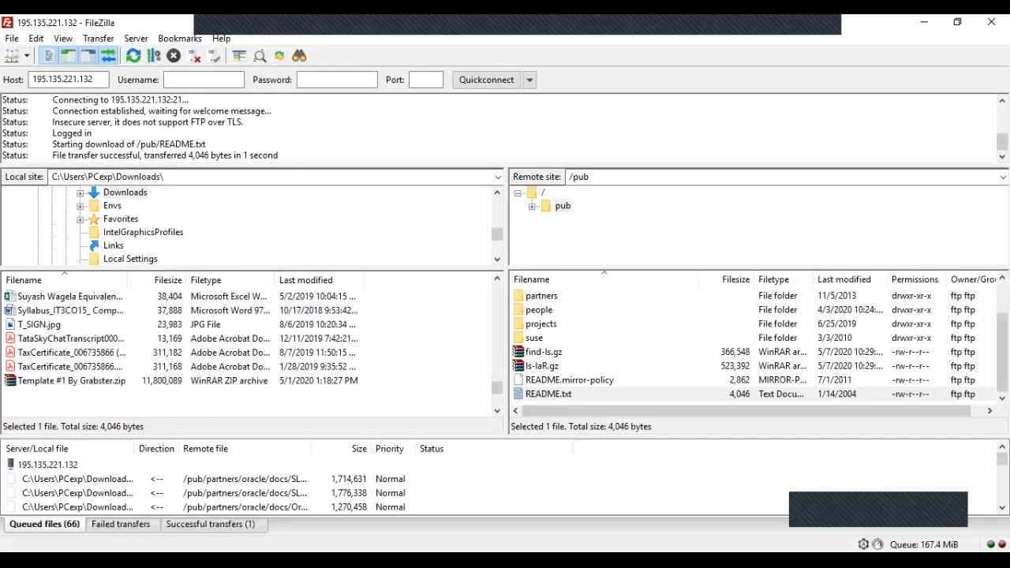
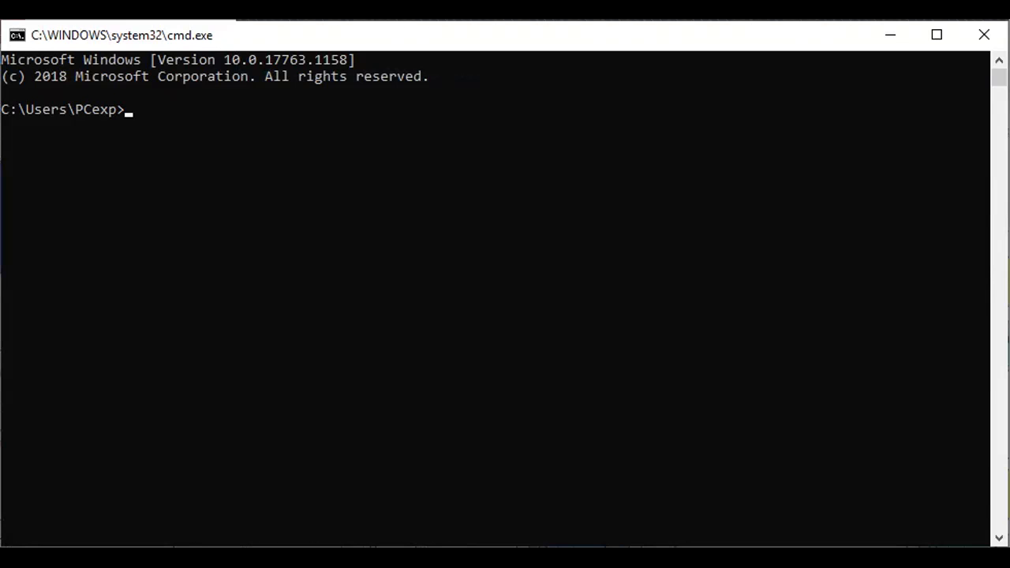
Switch to the maximized Windows Command Prompt and set its font size to 72 in the console properties.
left_click(937, 34)
left_click(553, 167)
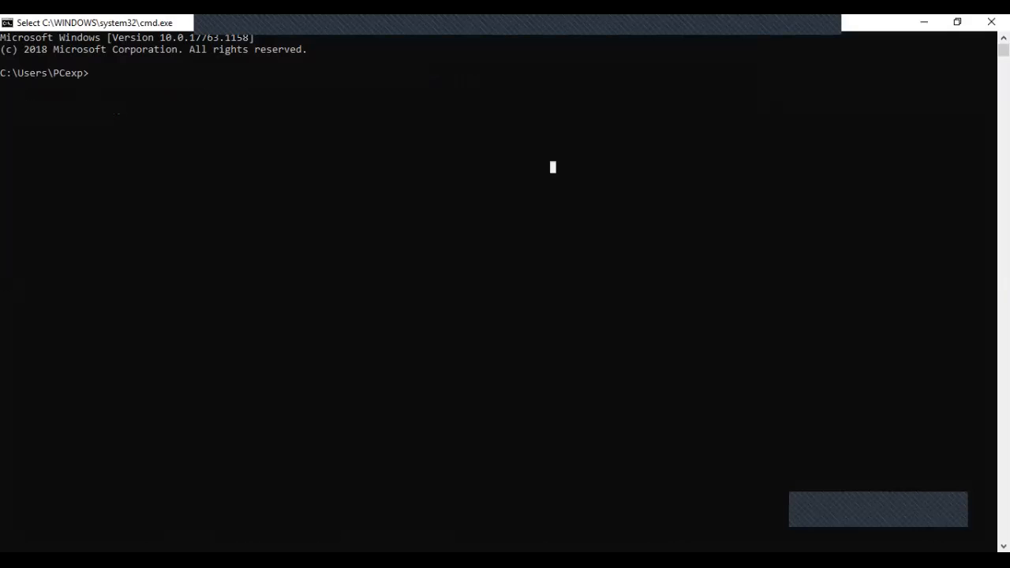
key("alt+space")
key("Down")
key("Down")
key("Down")
key("Down")
key("Down")
key("Down")
key("Down")
key("Down")
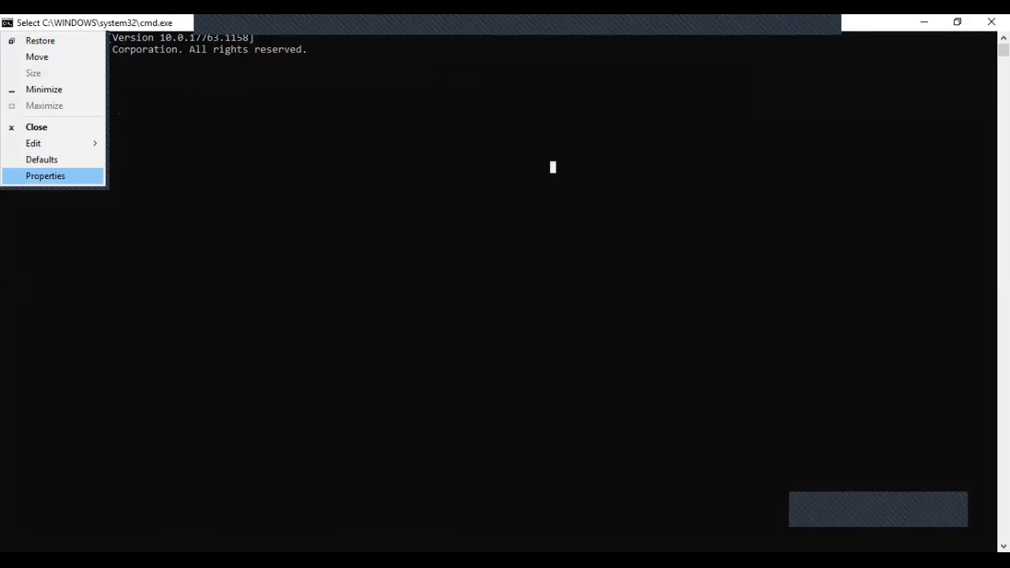
key("Return")
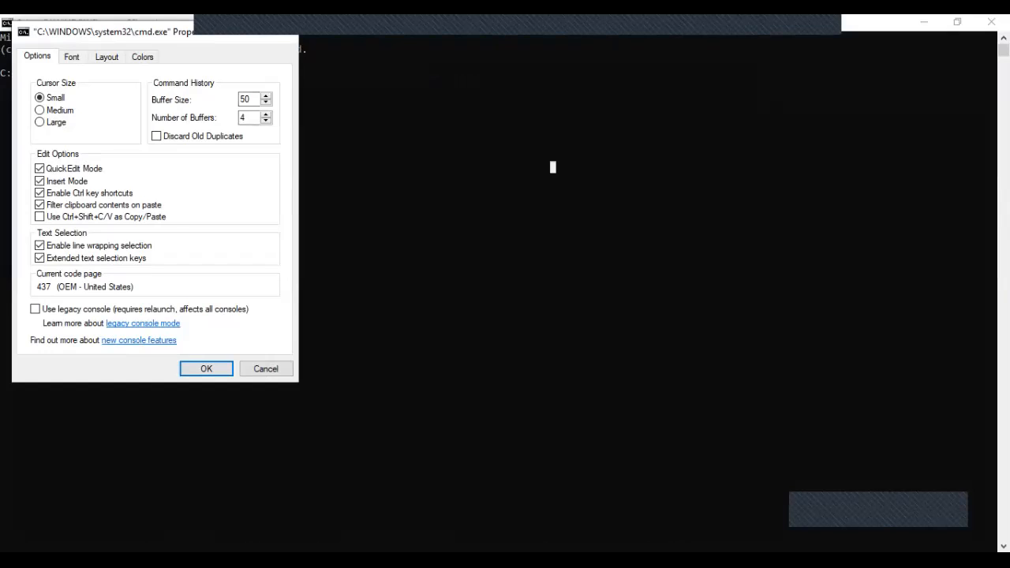
key("ctrl+Tab")
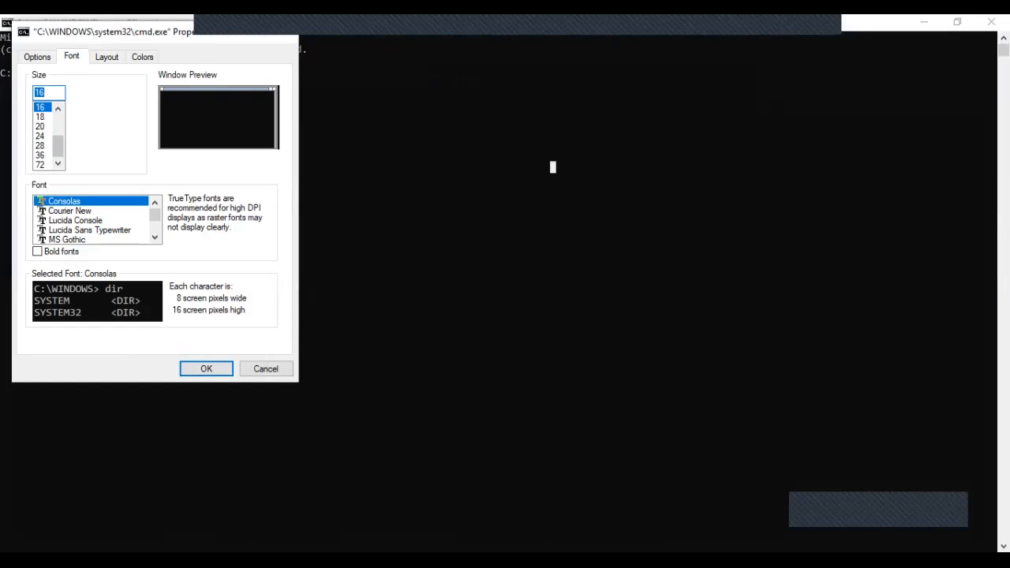
left_click(40, 165)
key("Return")
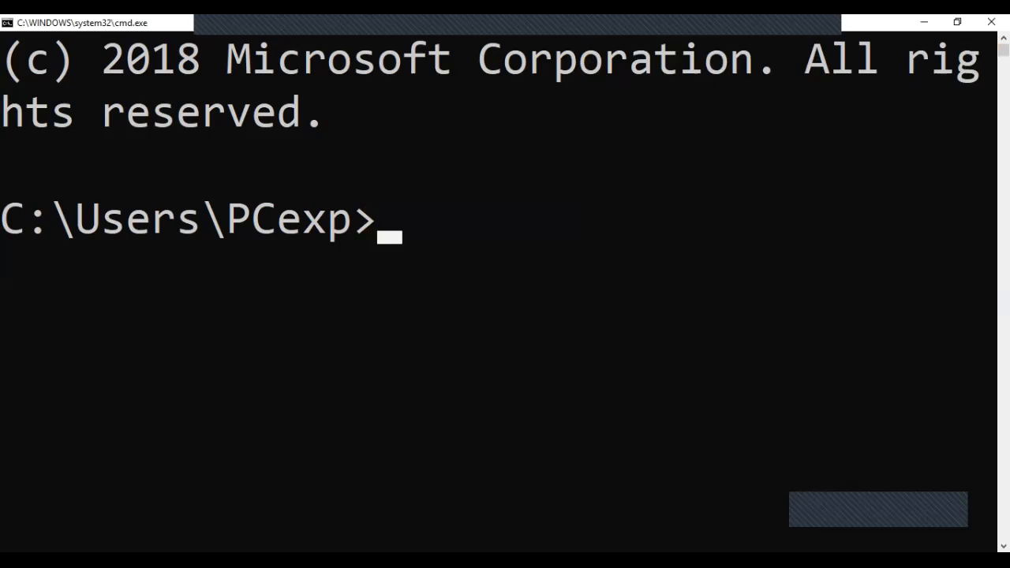
Connect to 195.135.221.132 with the ftp command and enter anonymous as the user.
type("ftp")
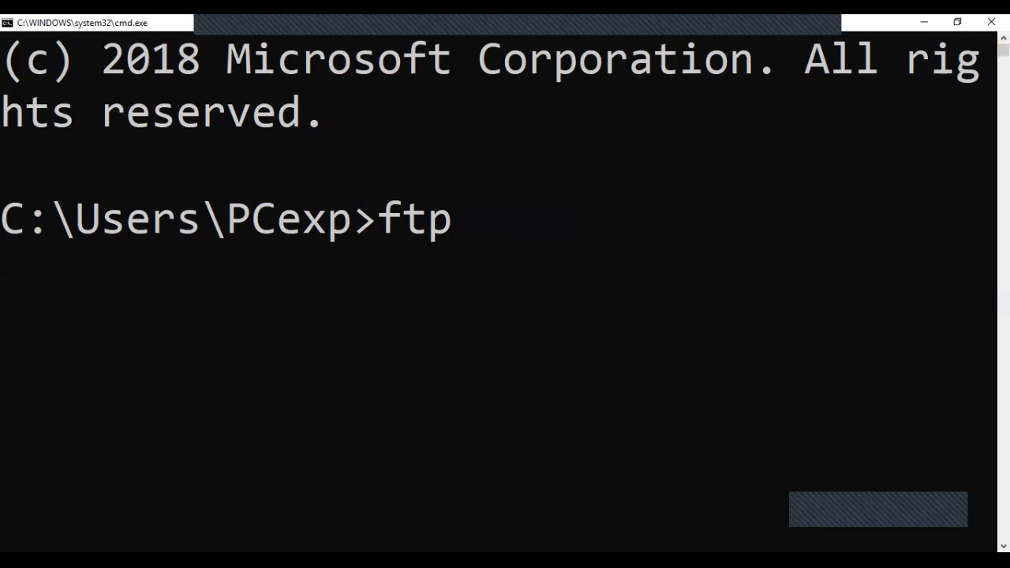
type("195.135.221.132")
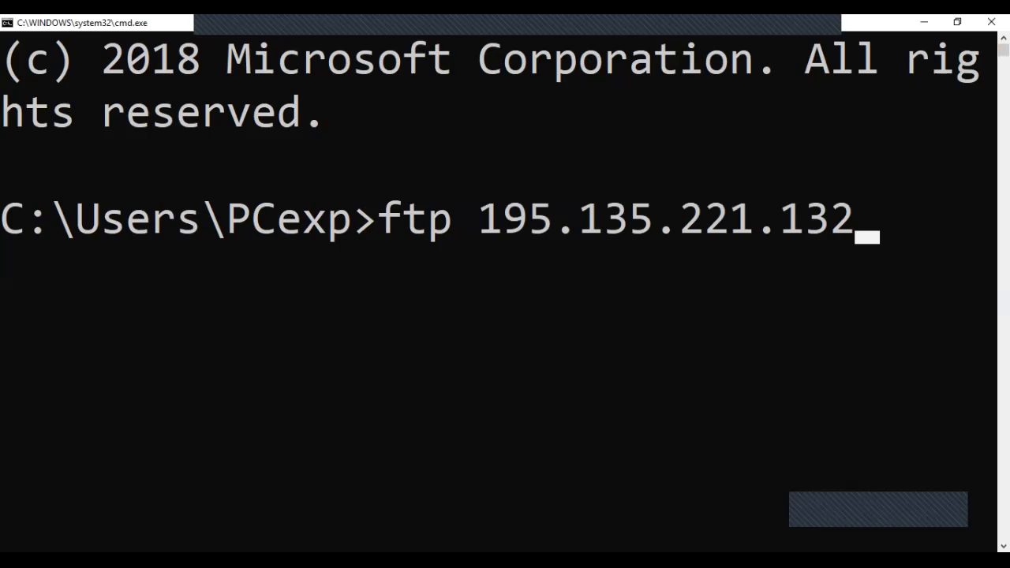
key("Return")
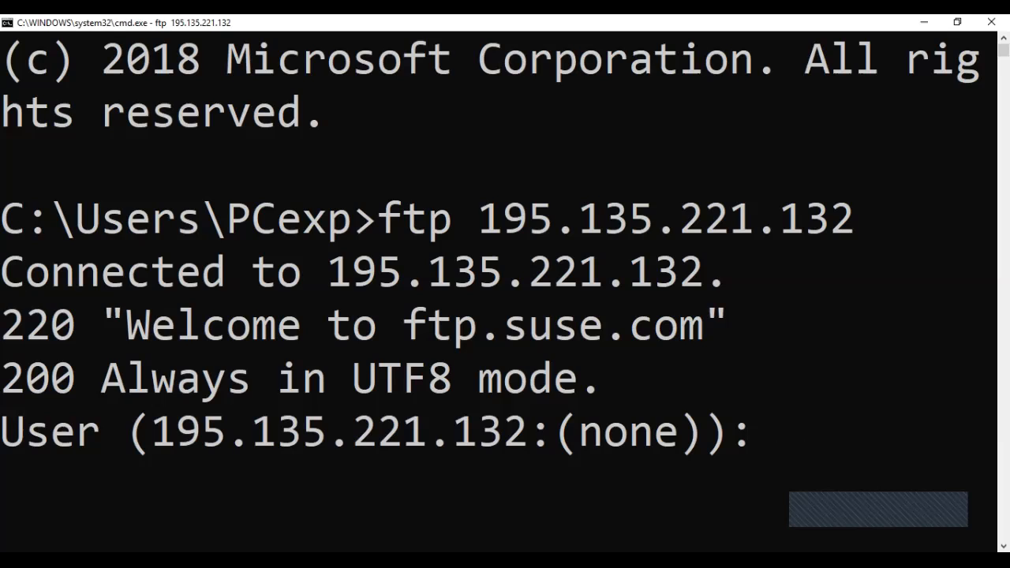
type("ano")
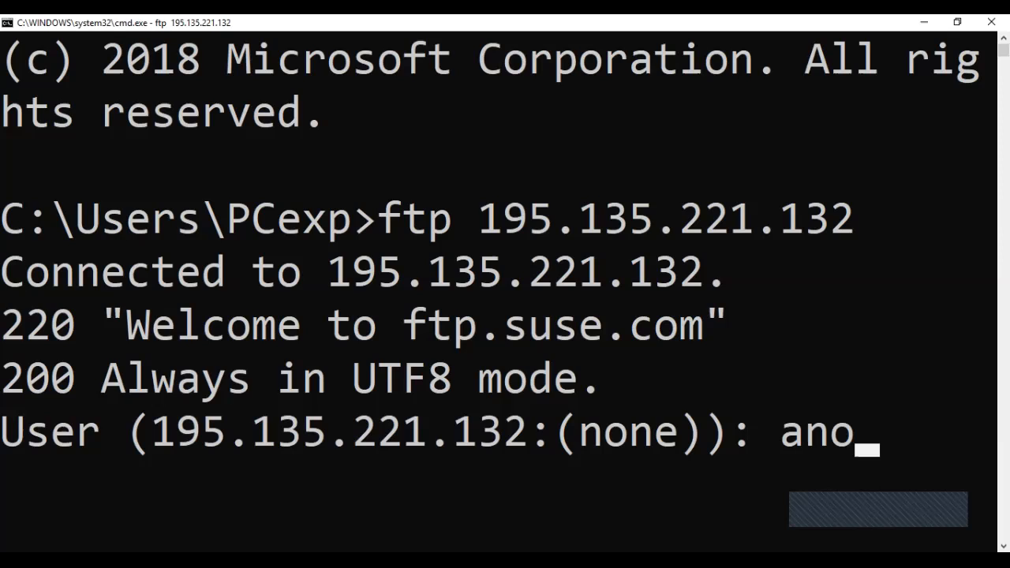
type("nymous")
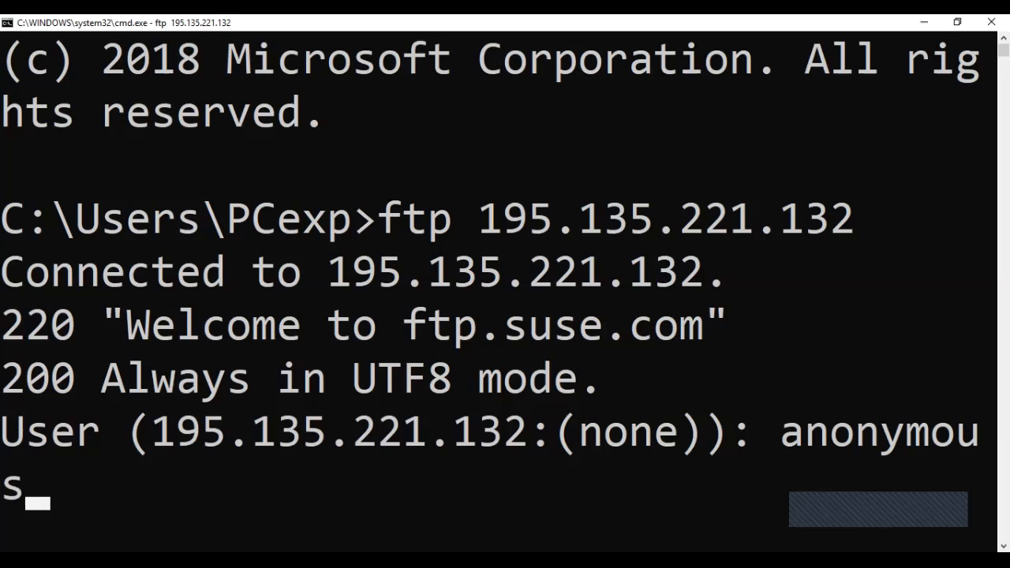
key("Return")
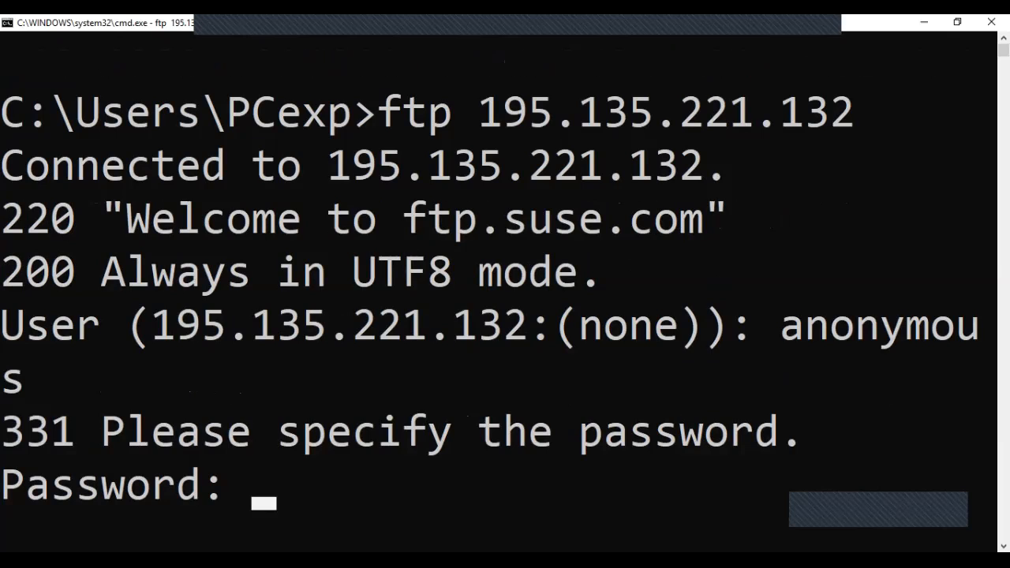
Set the Command Prompt font size to 60 in the console properties.
left_click(7, 22)
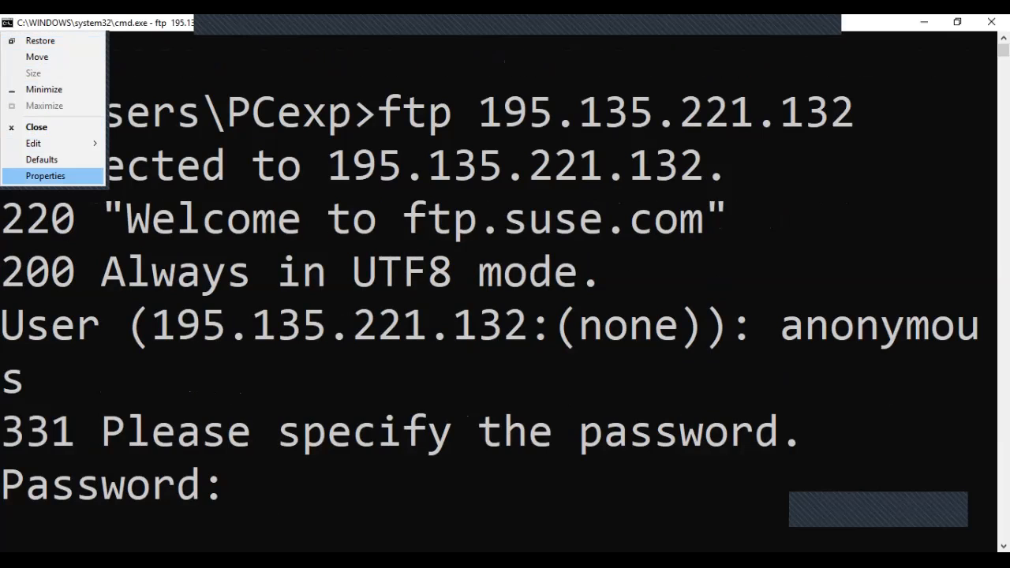
key("Return")
key("Up")
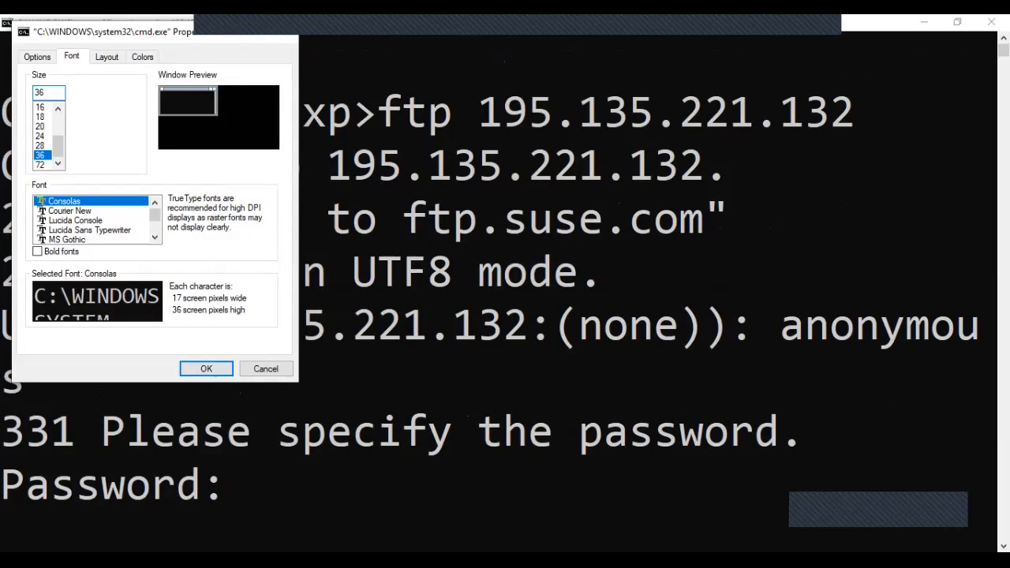
type("60")
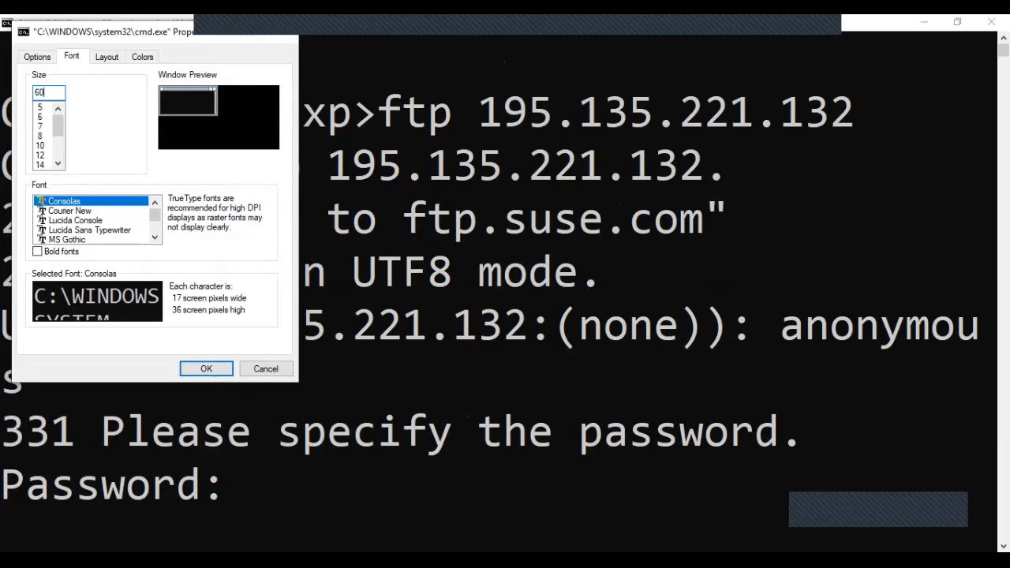
key("Return")
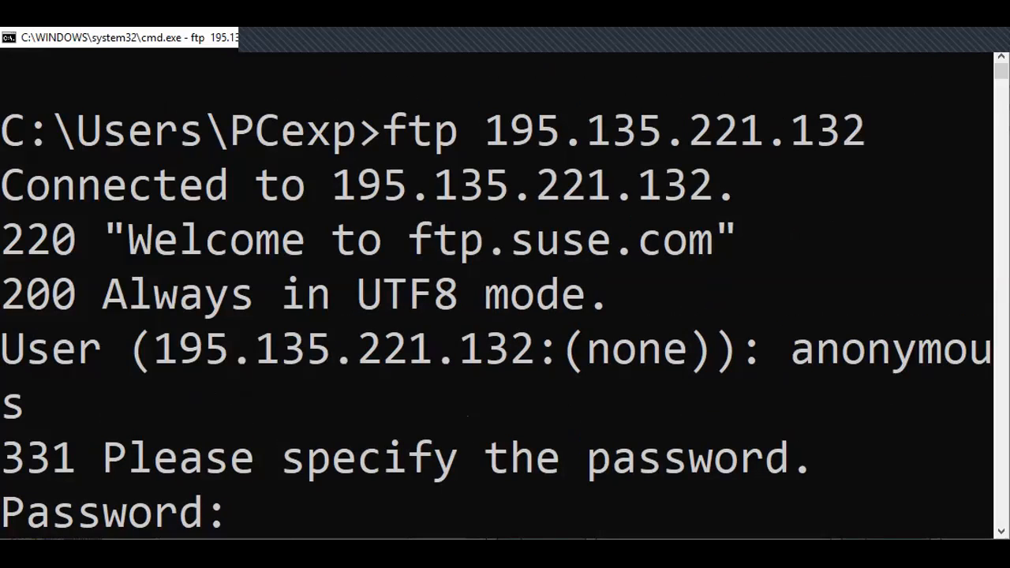
Complete the anonymous FTP login with a blank password and review the connection and login messages.
key("Return")
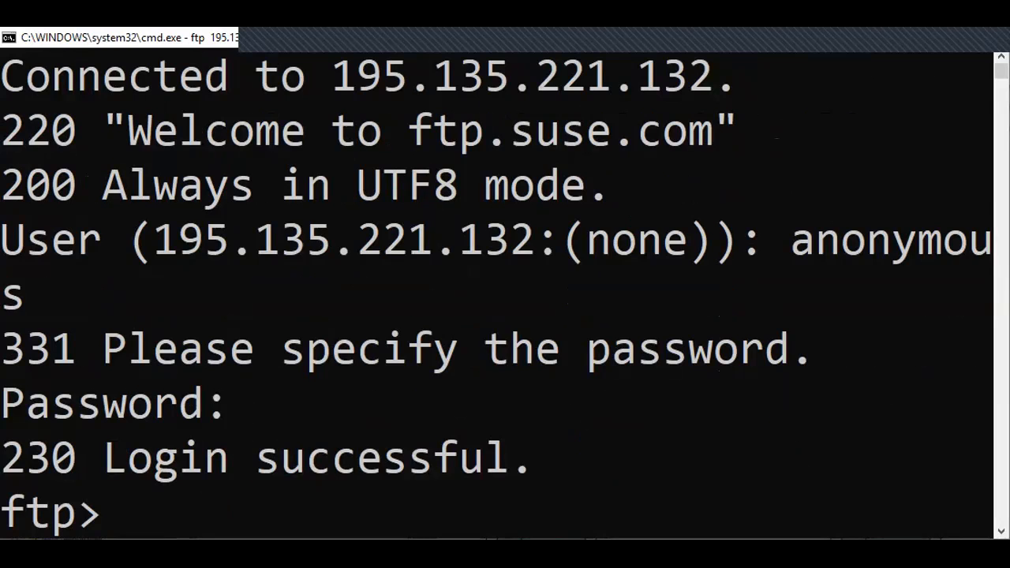
left_click(879, 239)
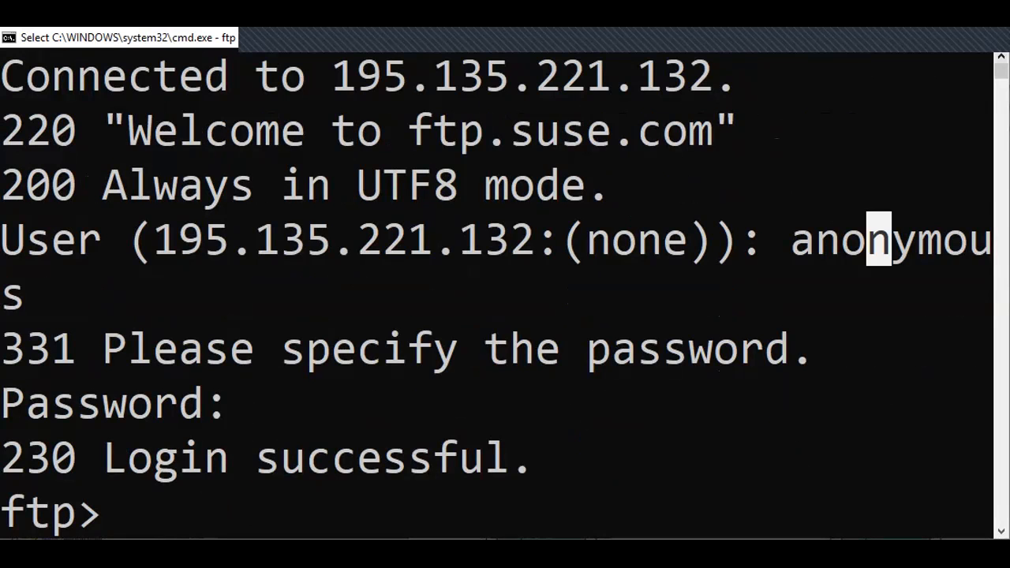
scroll(505, 295, "up", 2)
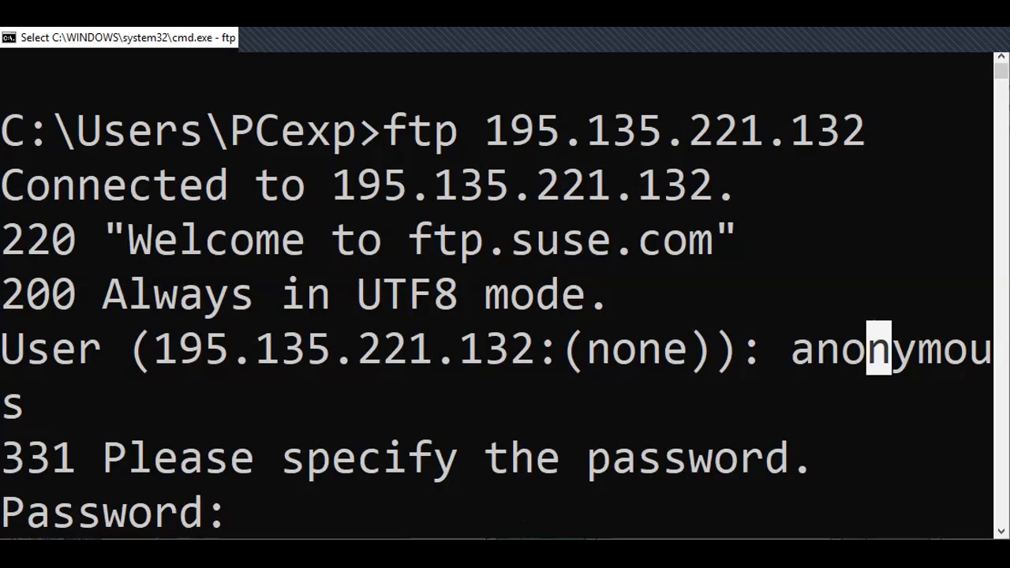
left_click(828, 239)
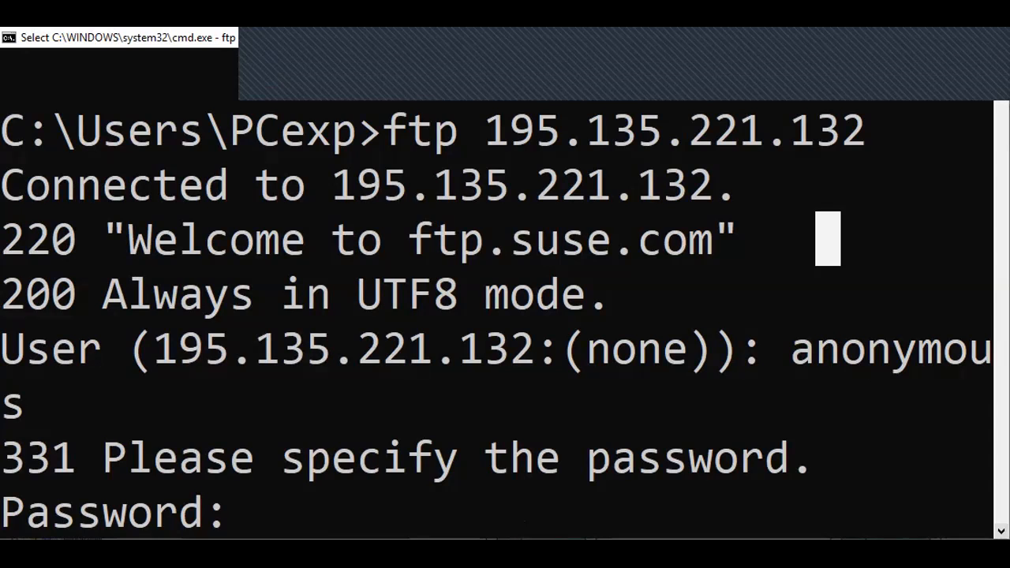
key("Return")
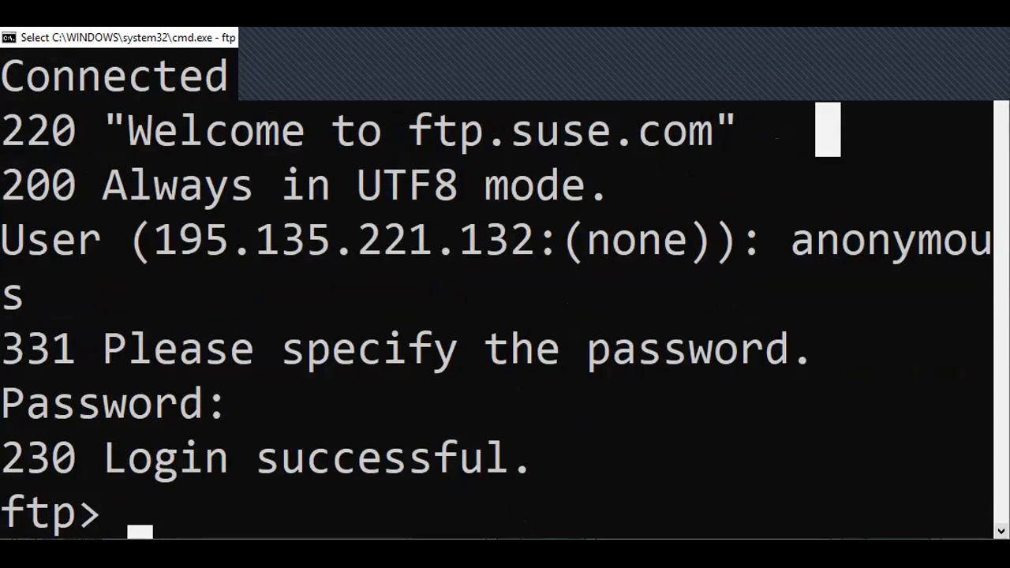
scroll(505, 295, "down", 1)
left_click(115, 458)
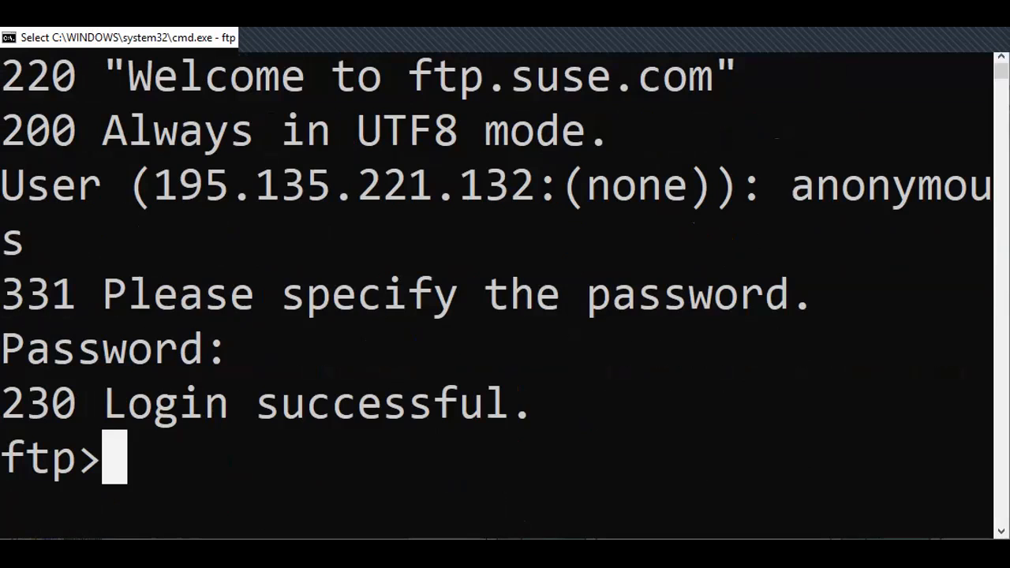
type("dir")
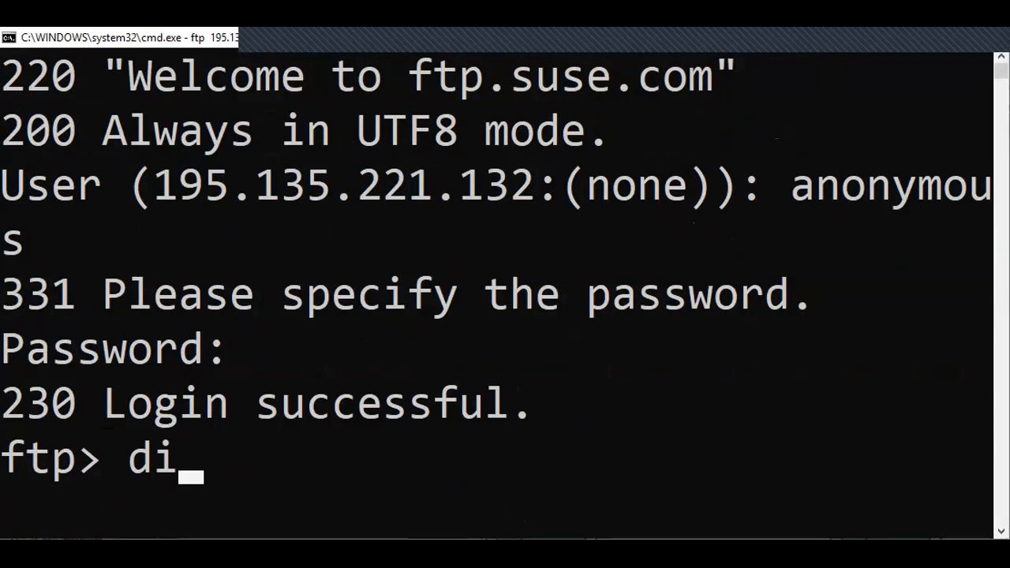
key("BackSpace")
key("BackSpace")
key("BackSpace")
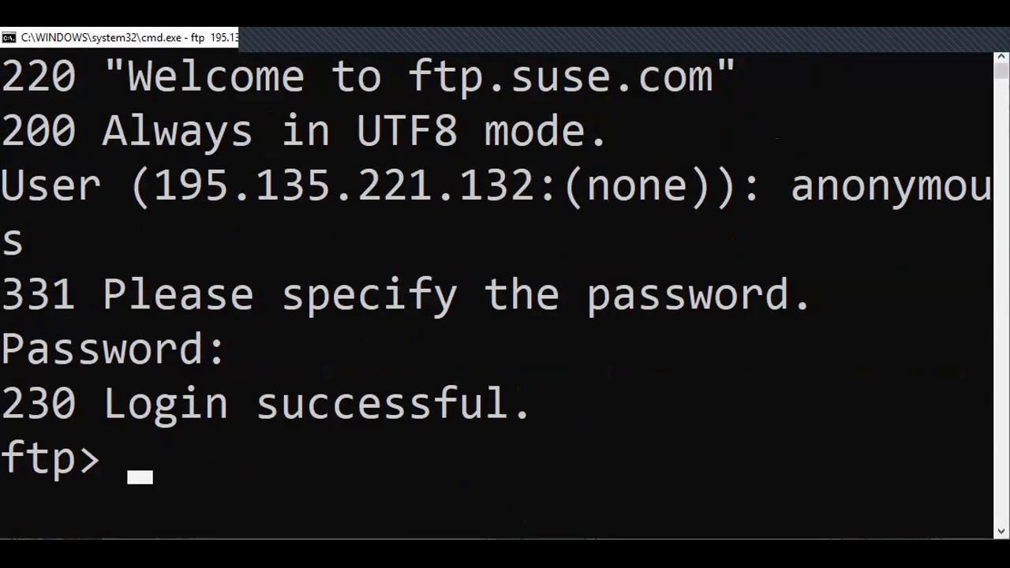
List the contents of the FTP server's root directory with dir.
type("dir")
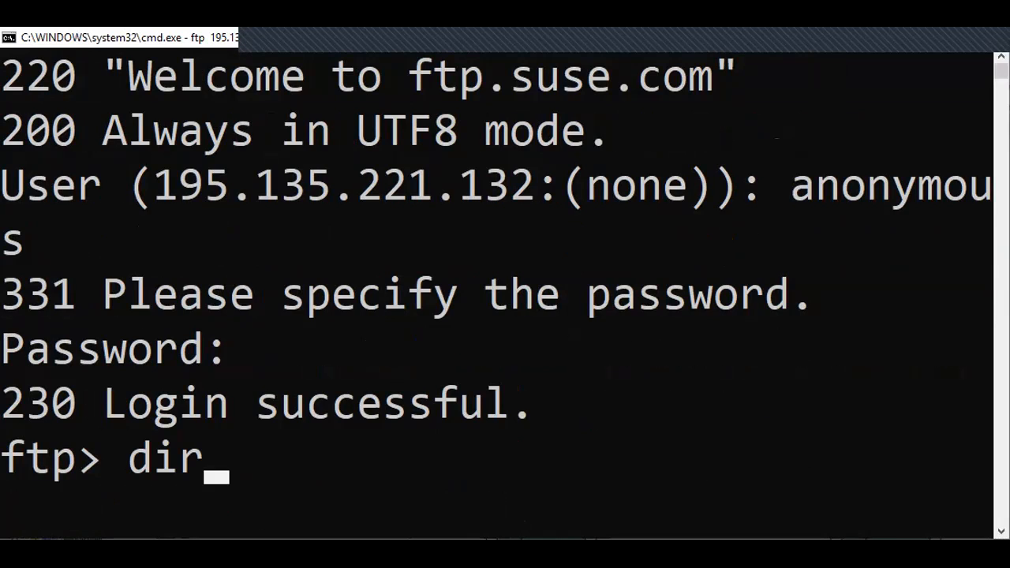
key("Return")
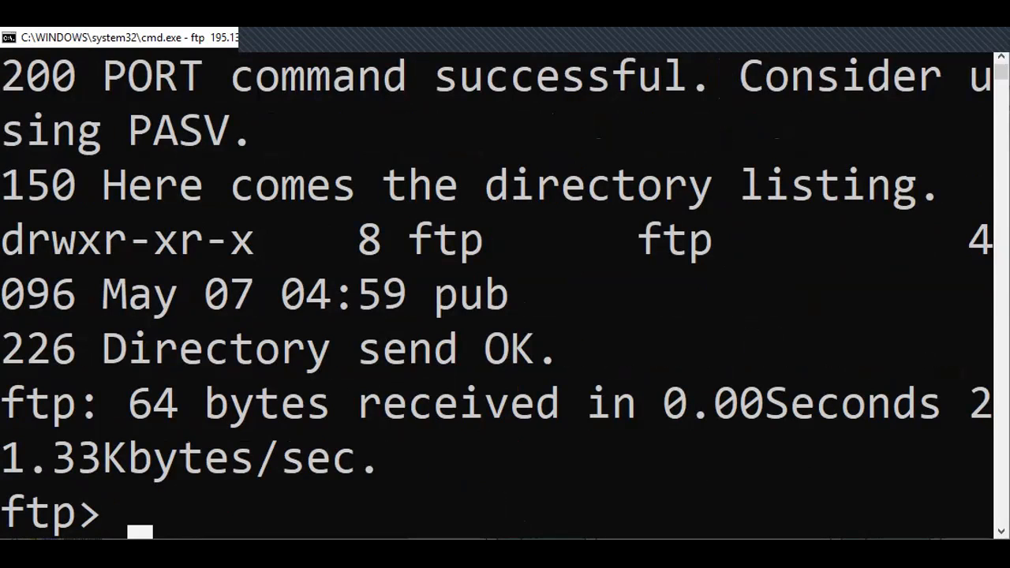
Set the console font size to 36 and list the FTP root directory again in the maximized window.
left_click(9, 38)
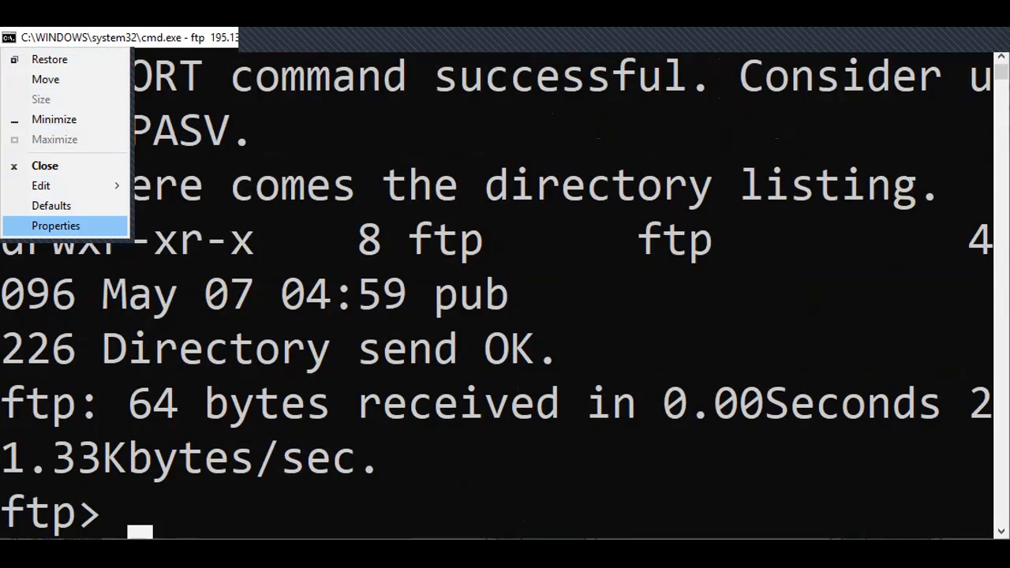
left_click(56, 225)
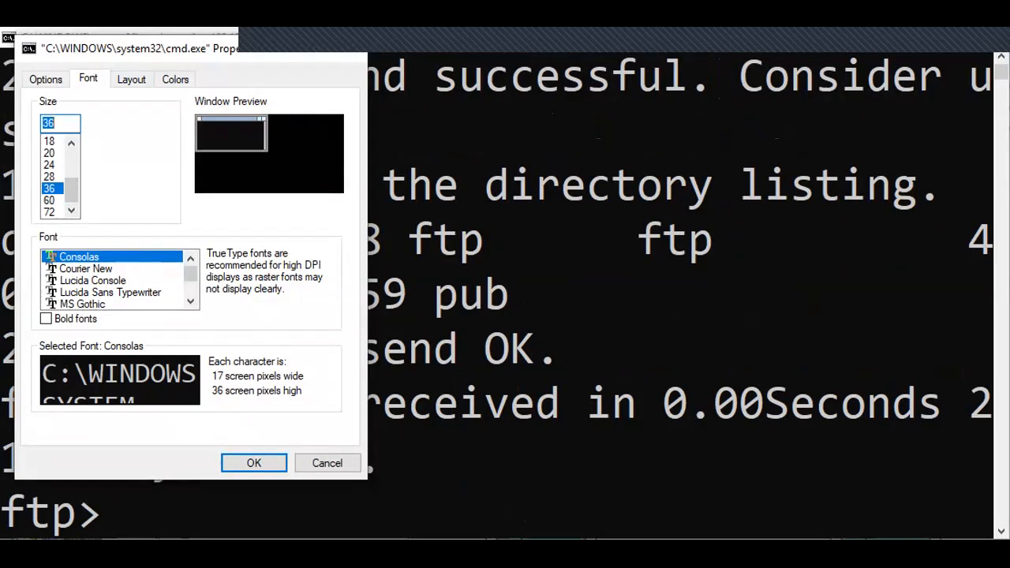
left_click(254, 463)
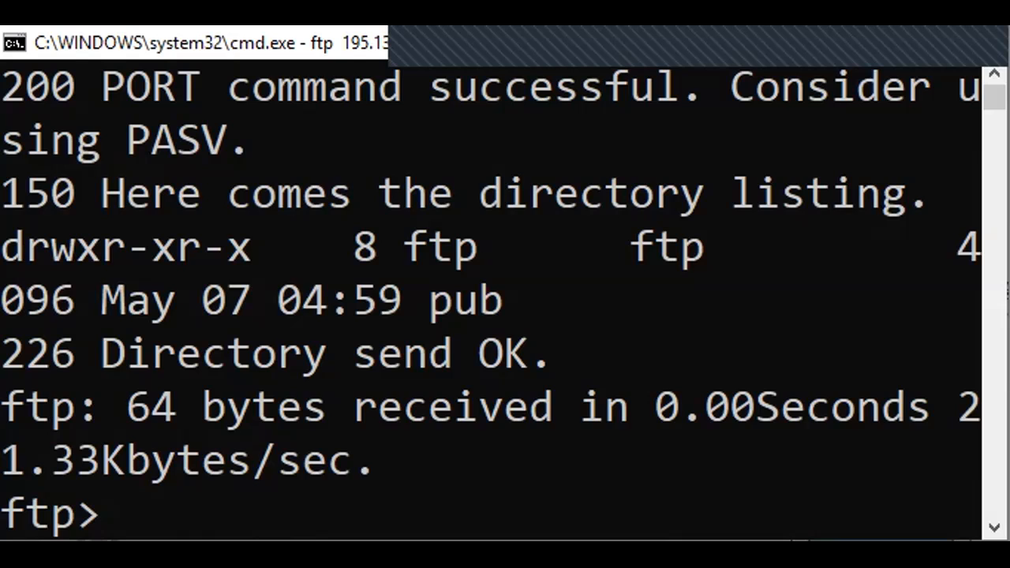
left_click(937, 35)
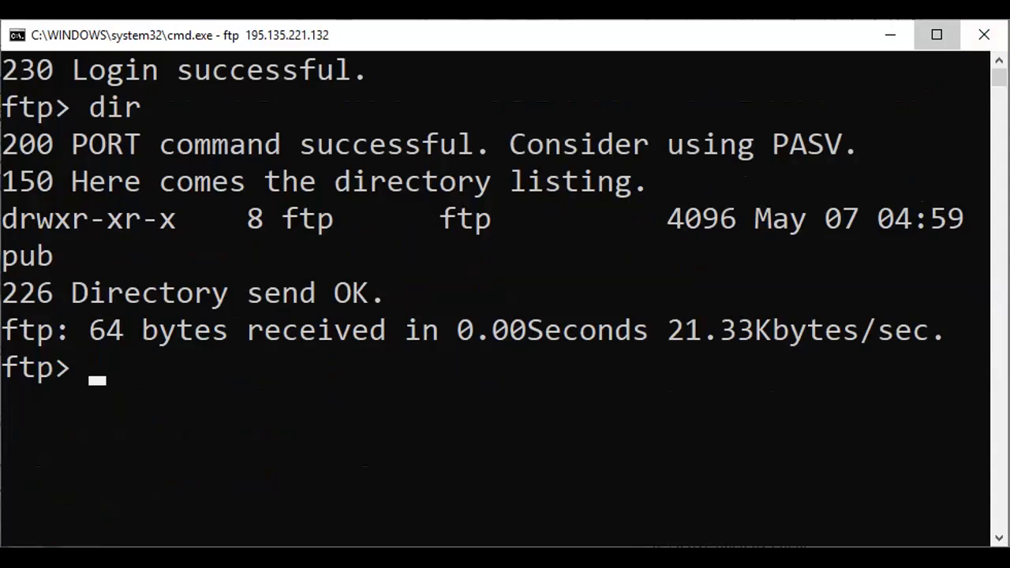
type("dir")
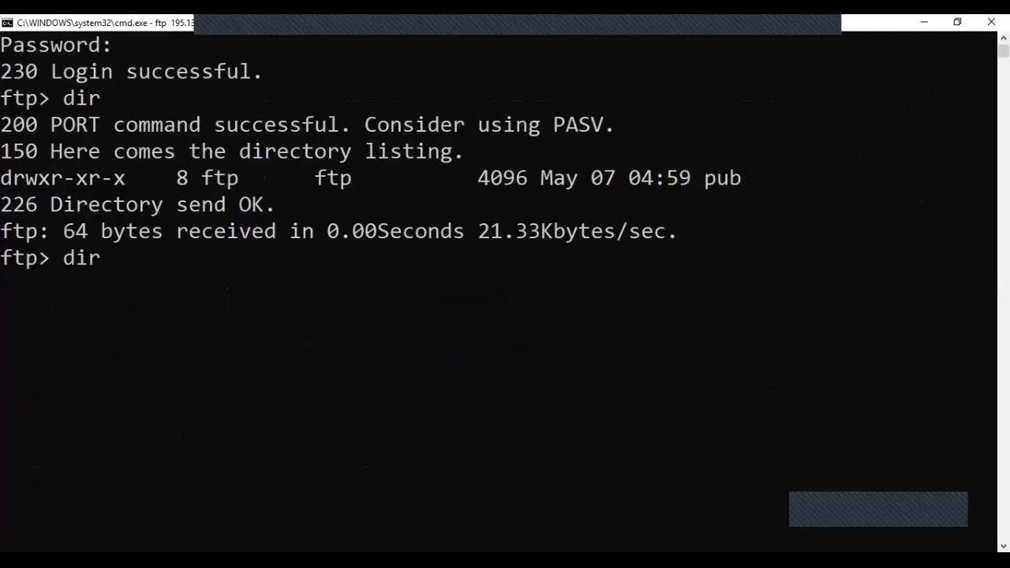
key("Return")
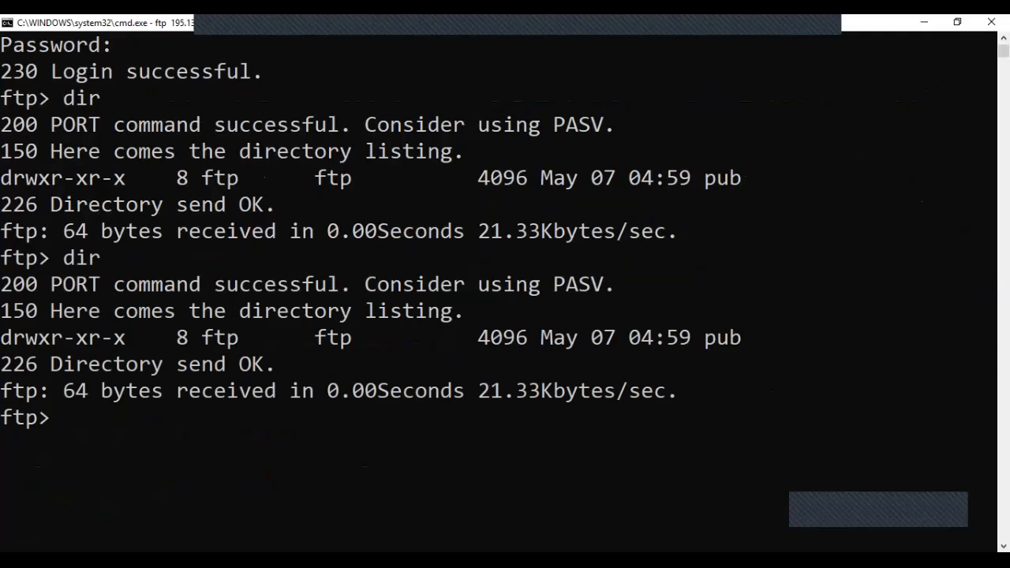
Change to the server's pub directory and check it with the pwd and dir commands.
type("cd pub")
key("Return")
type("pwd")
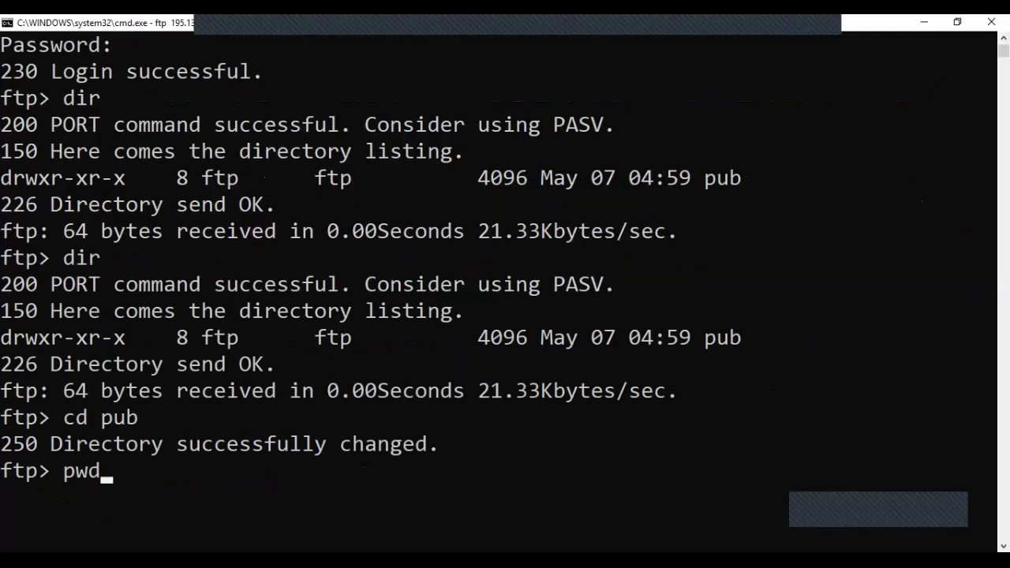
key("Return")
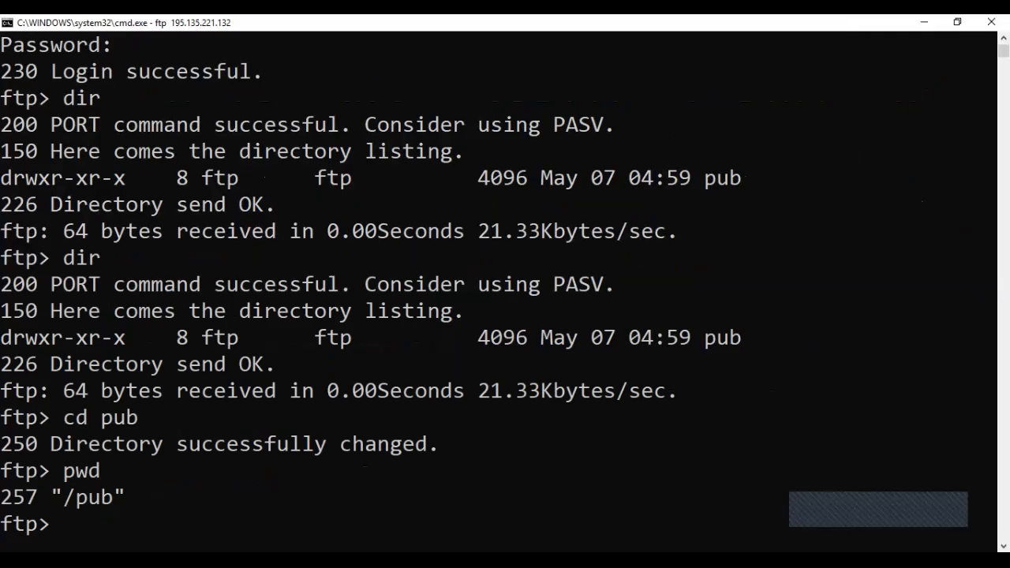
type("dir")
key("Return")
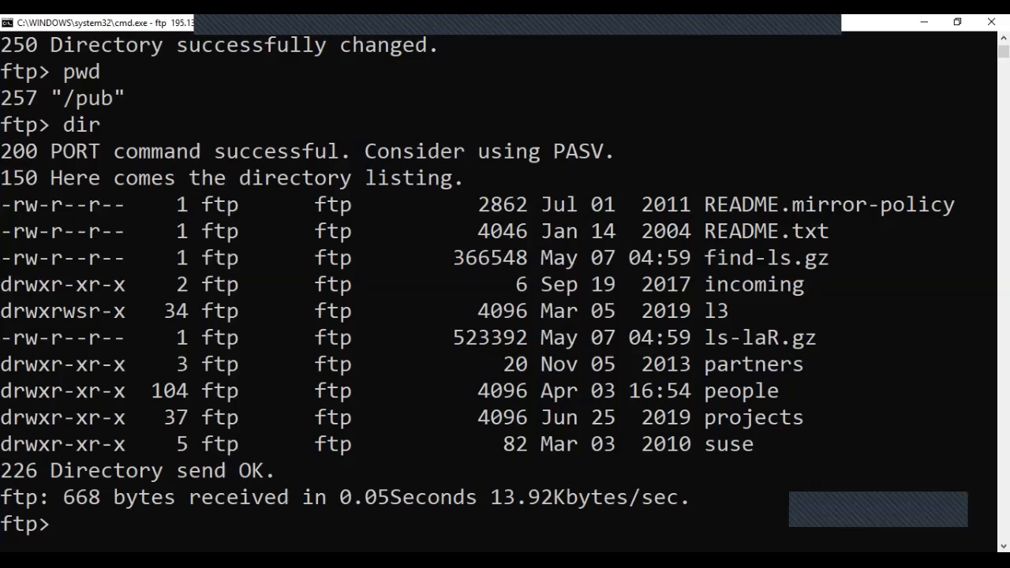
Display the ftp client's command list with ? and review the session output from the connection through the listed commands.
type("?")
key("Return")
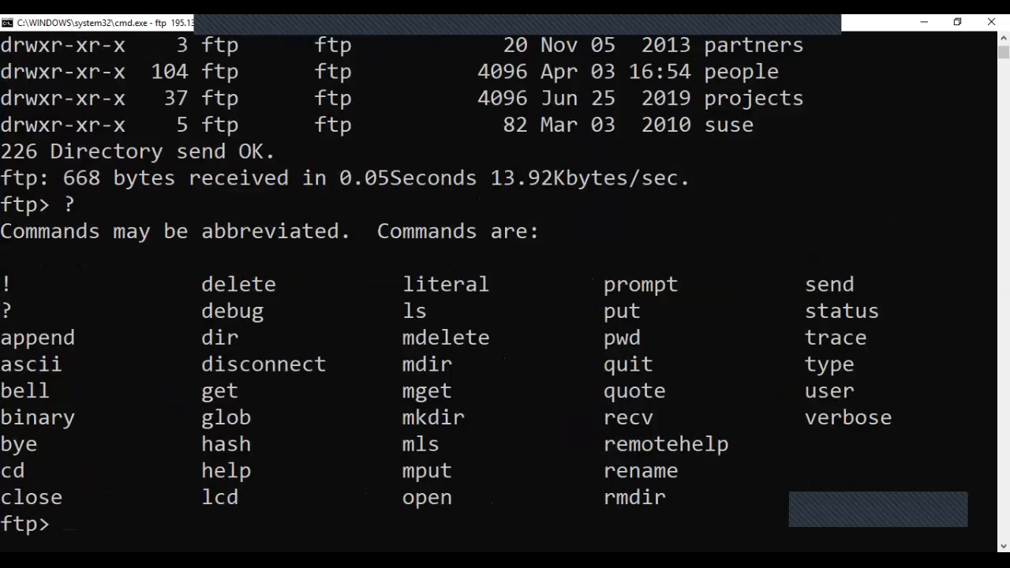
scroll(505, 284, "up", 15)
left_click_drag(1003, 50, 1003, 50)
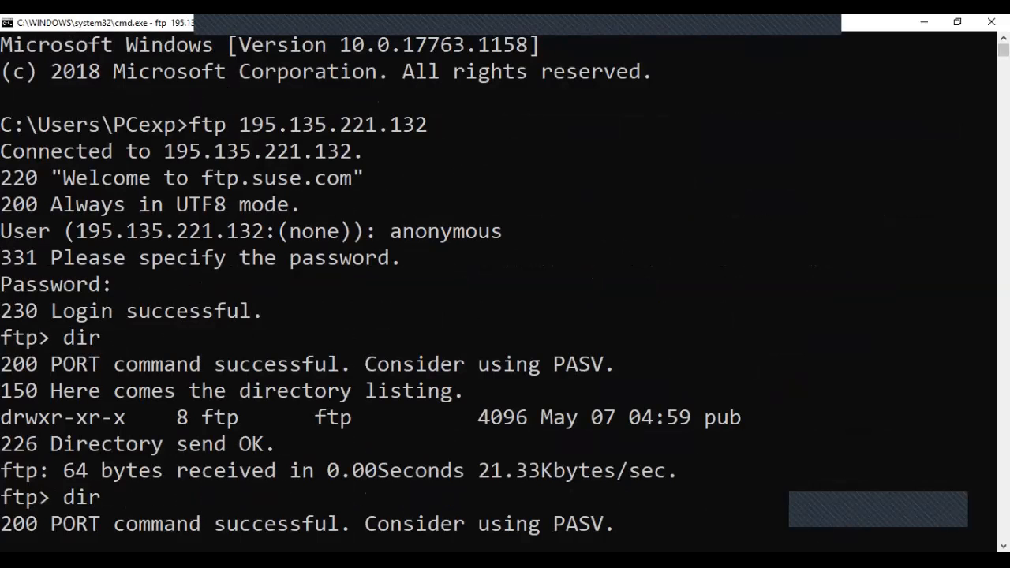
left_click(1003, 546)
left_click(1003, 546)
left_click(1003, 546)
left_click(1004, 546)
left_click(1004, 546)
left_click(1004, 546)
left_click(1003, 546)
left_click(1003, 546)
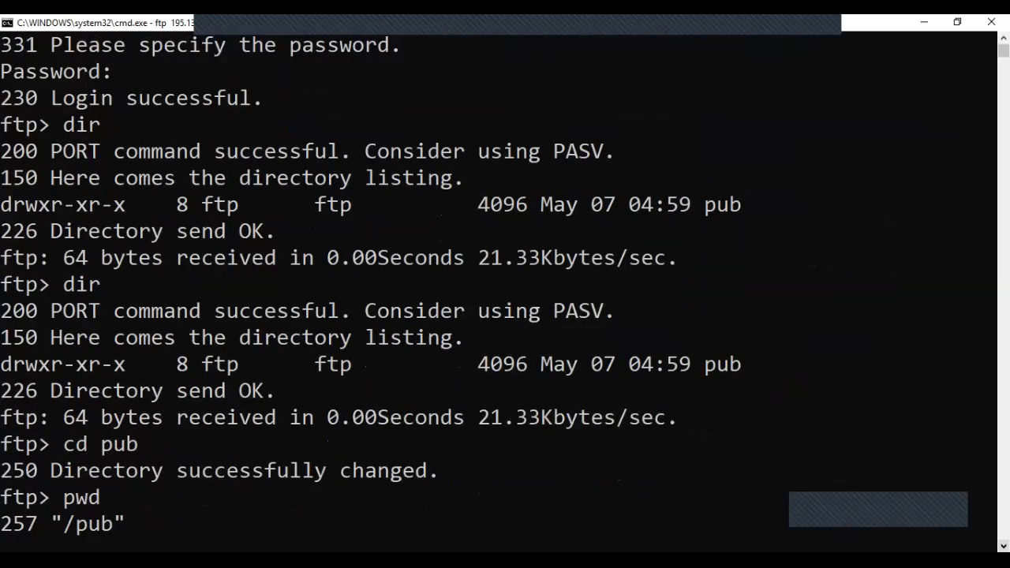
left_click(1003, 546)
left_click(1003, 546)
left_click(1004, 547)
left_click(1003, 546)
left_click(1003, 546)
left_click(1004, 546)
left_click(1003, 547)
left_click(1003, 546)
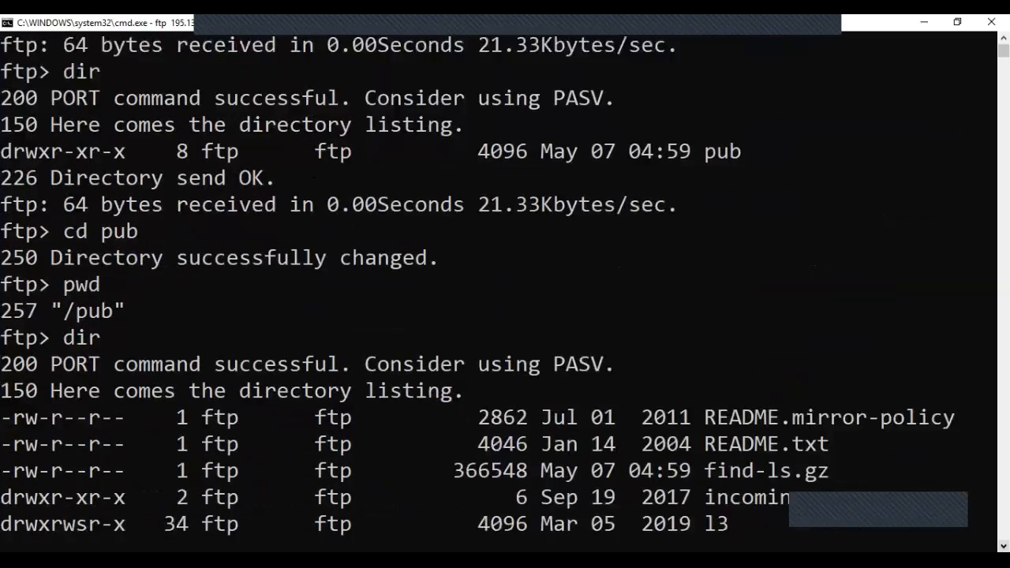
left_click(1003, 546)
left_click(1003, 546)
left_click(1003, 547)
left_click(1003, 547)
left_click(1003, 546)
left_click(1004, 546)
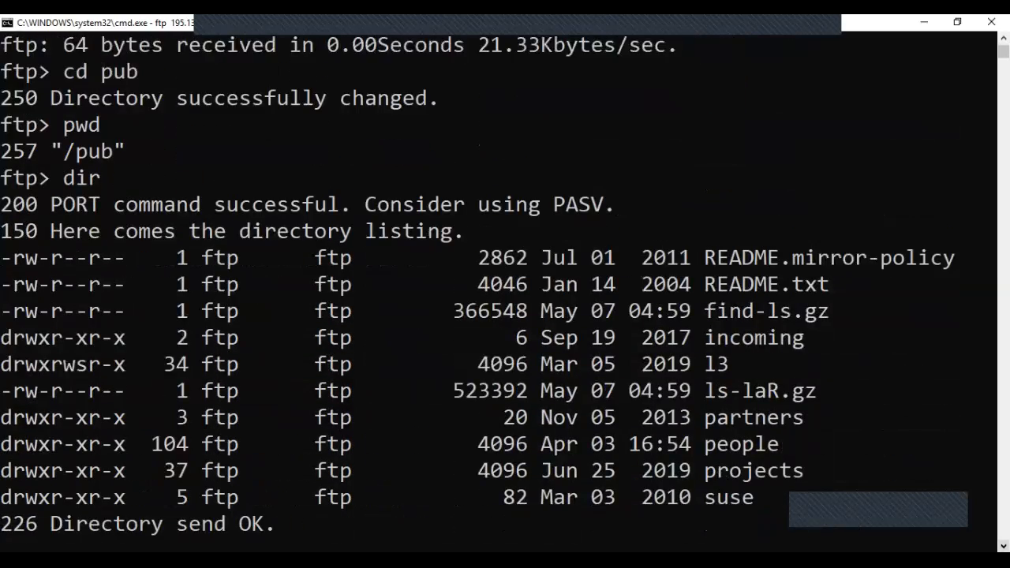
left_click(1004, 546)
left_click(1003, 546)
left_click(1003, 546)
left_click(1004, 547)
left_click(1004, 546)
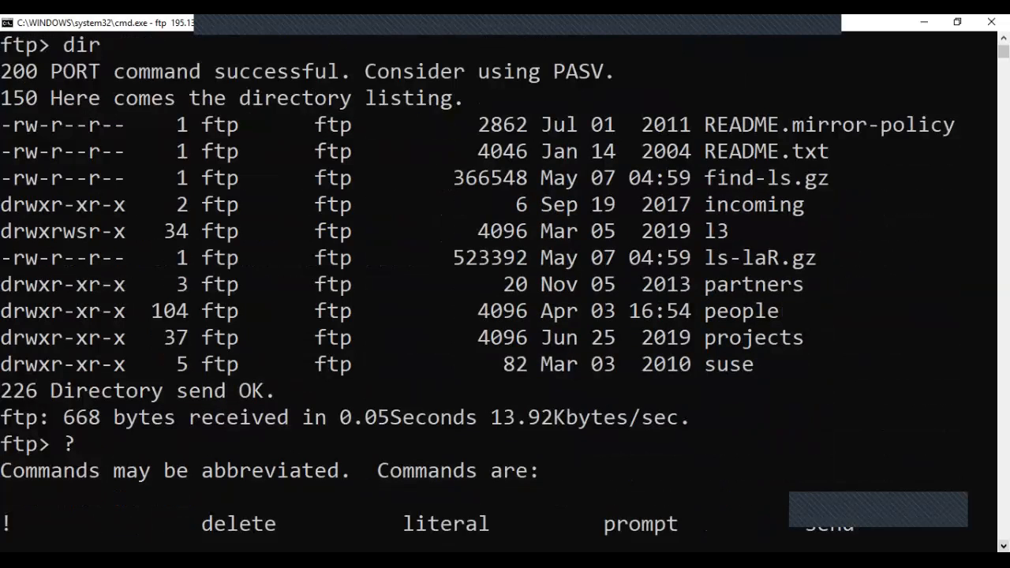
left_click(1003, 546)
left_click(1004, 546)
left_click(1003, 546)
left_click(1003, 547)
left_click(1003, 546)
left_click(1003, 546)
left_click(1004, 546)
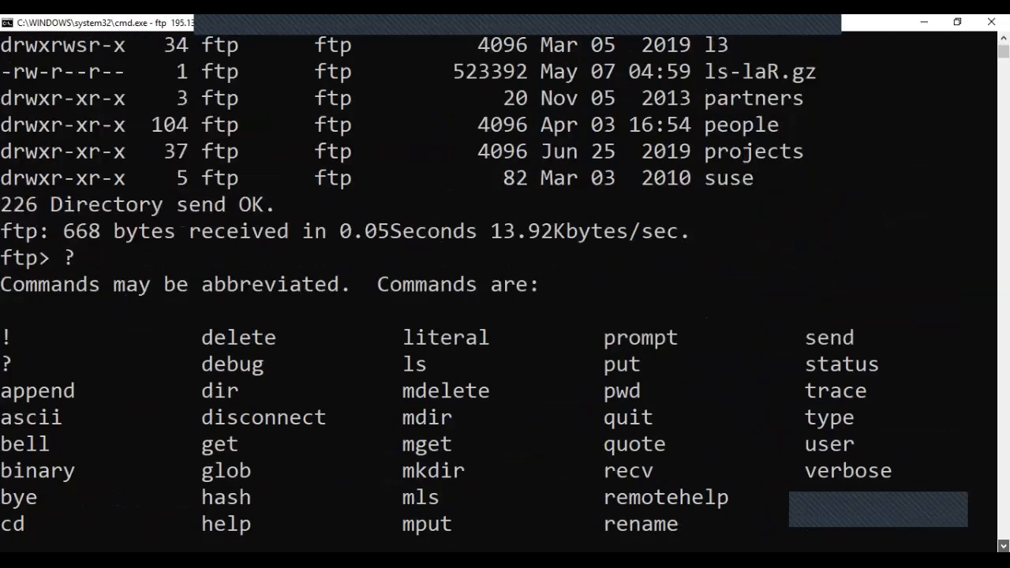
left_click(1003, 546)
left_click(1003, 547)
left_click(1003, 546)
left_click(1003, 546)
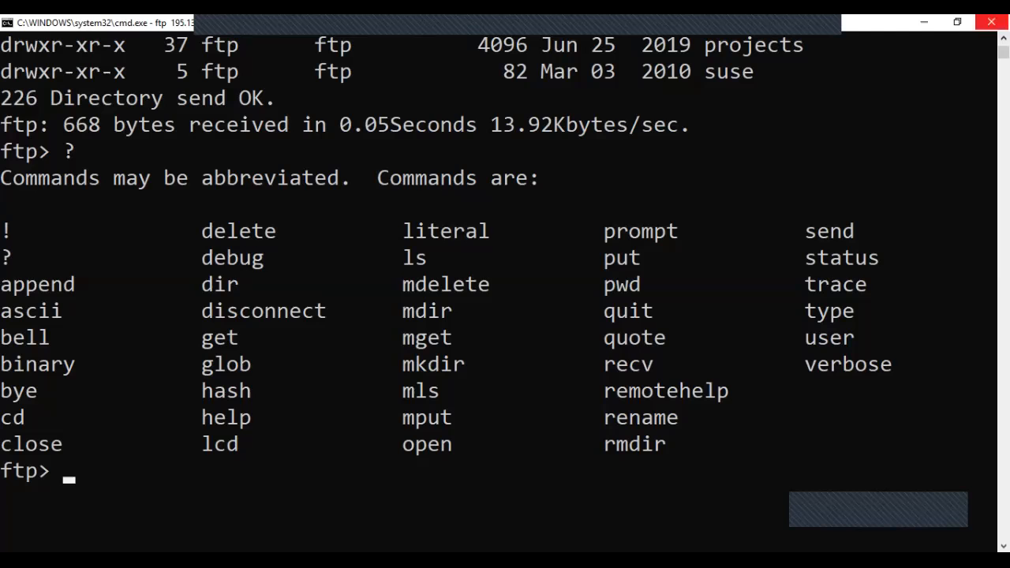
Download README.txt from the pub directory with get and list the remote directory again.
left_click(1004, 38)
left_click(1004, 38)
left_click(1004, 38)
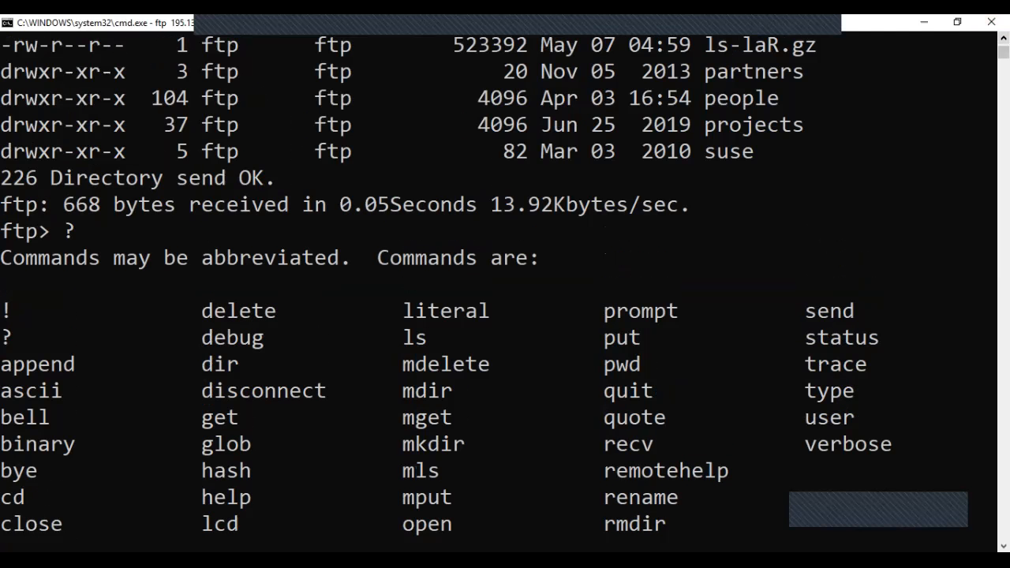
left_click(1004, 37)
left_click(1004, 38)
left_click(1004, 38)
left_click(1004, 38)
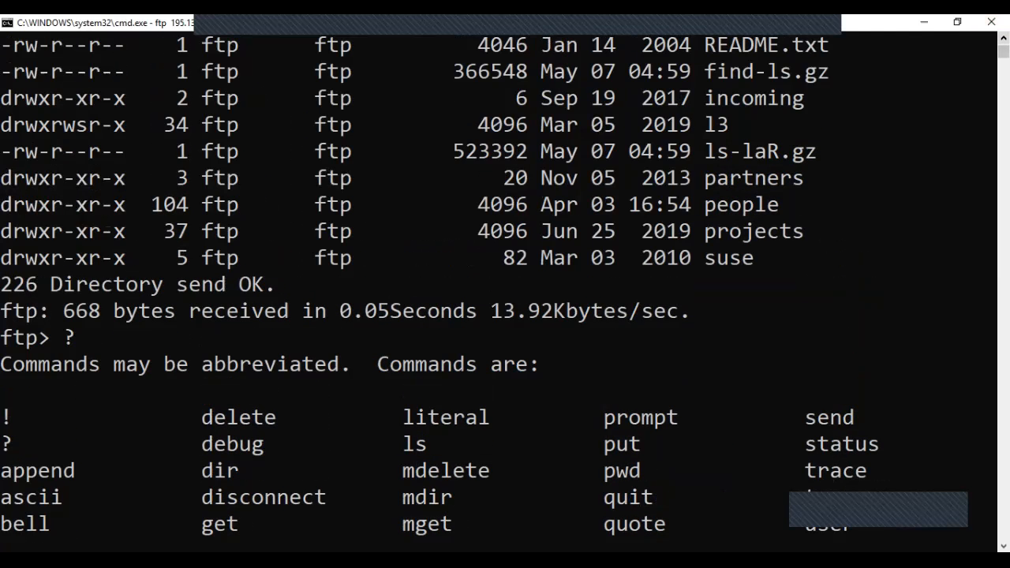
left_click(1004, 38)
left_click(1004, 38)
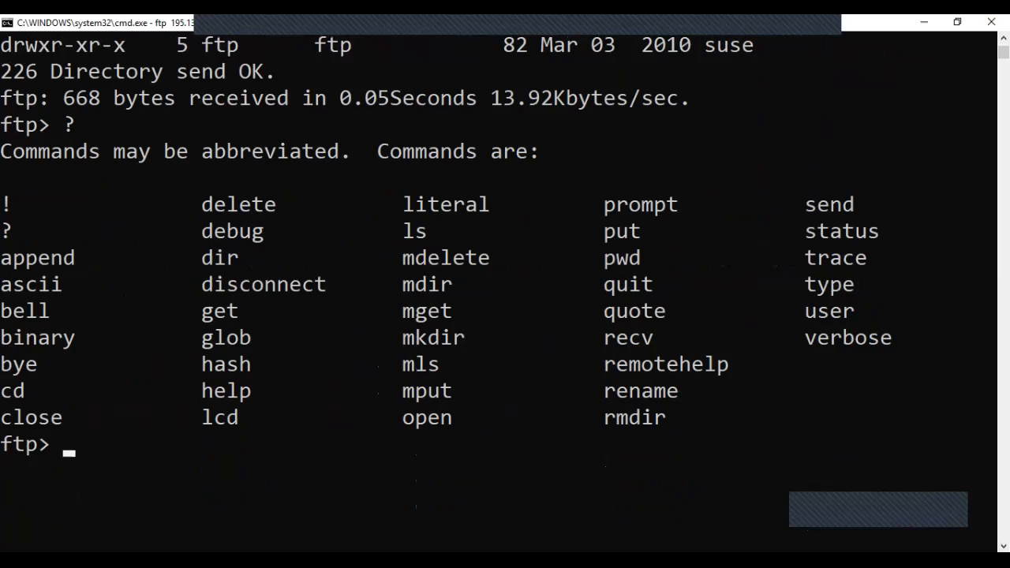
left_click(56, 444)
type("get re")
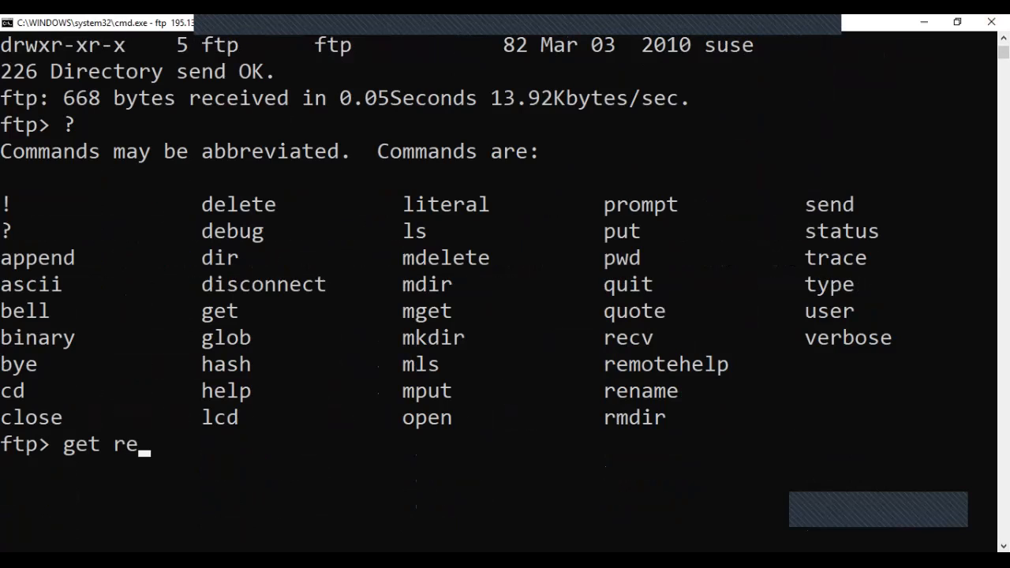
key("BackSpace")
key("BackSpace")
type("README.txt")
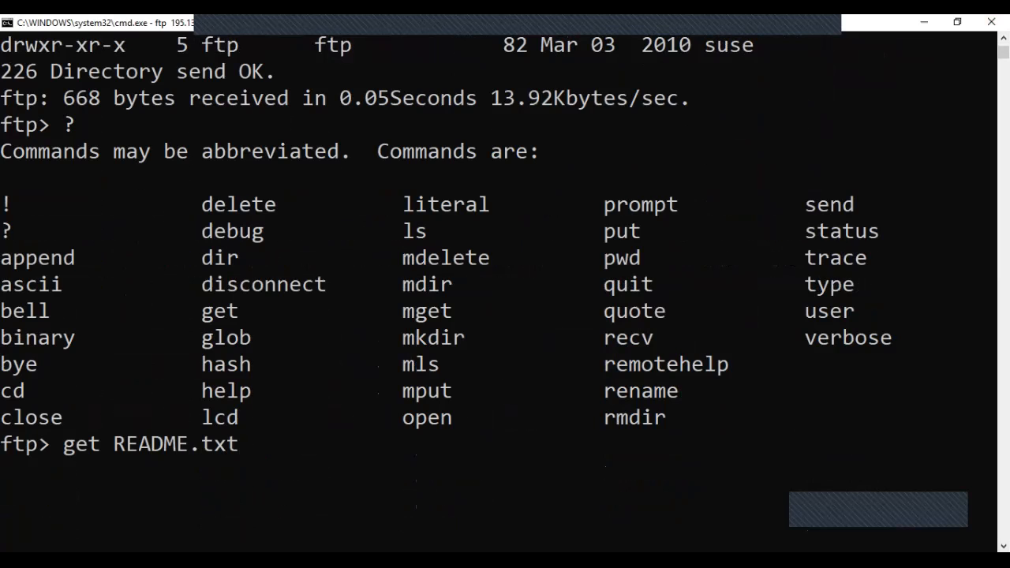
key("Return")
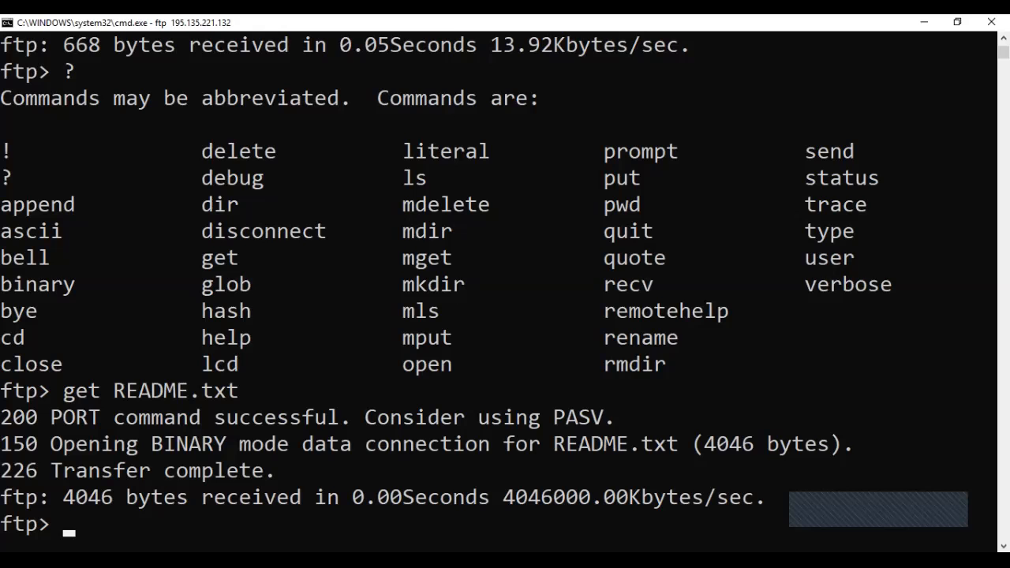
type("dir")
key("Return")
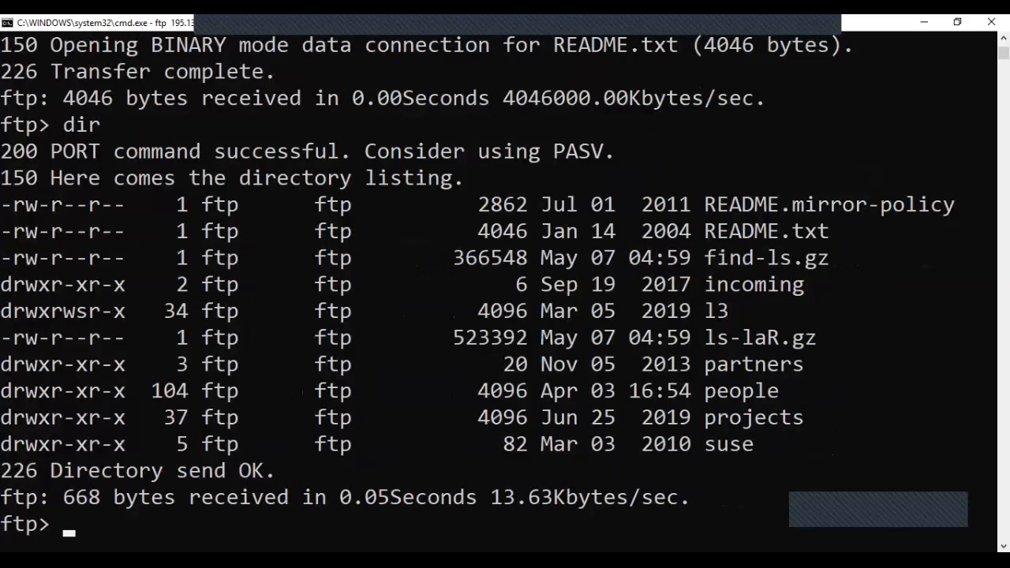
Quit the ftp session and list the local user folder with dir to check for the downloaded README.txt.
type("quit")
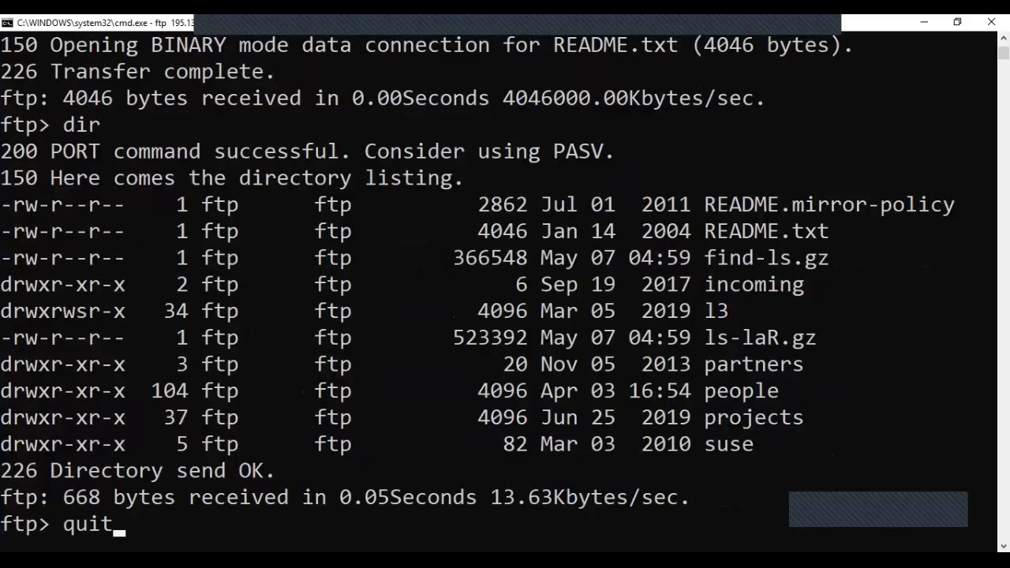
key("Return")
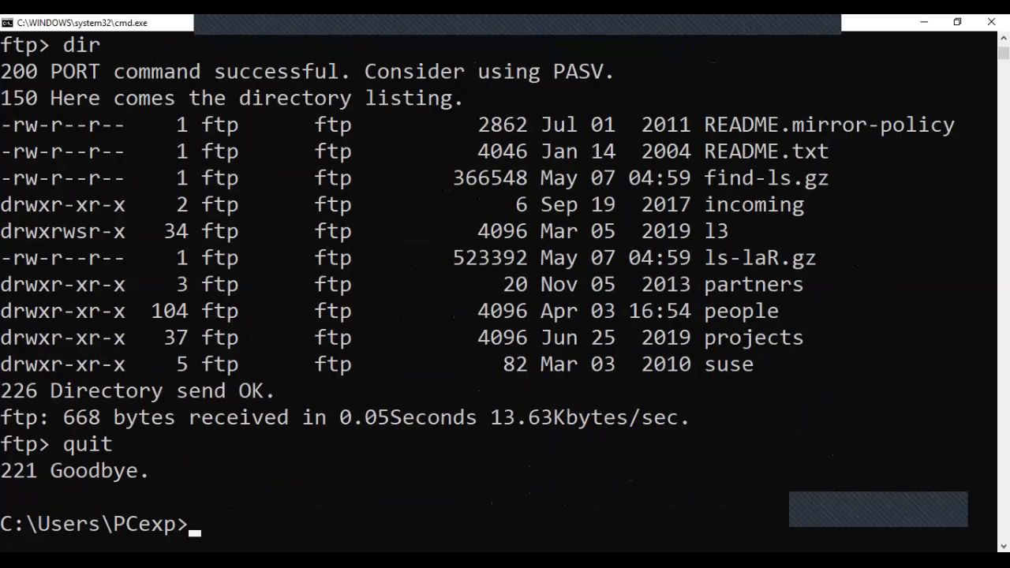
type("dir")
key("Return")
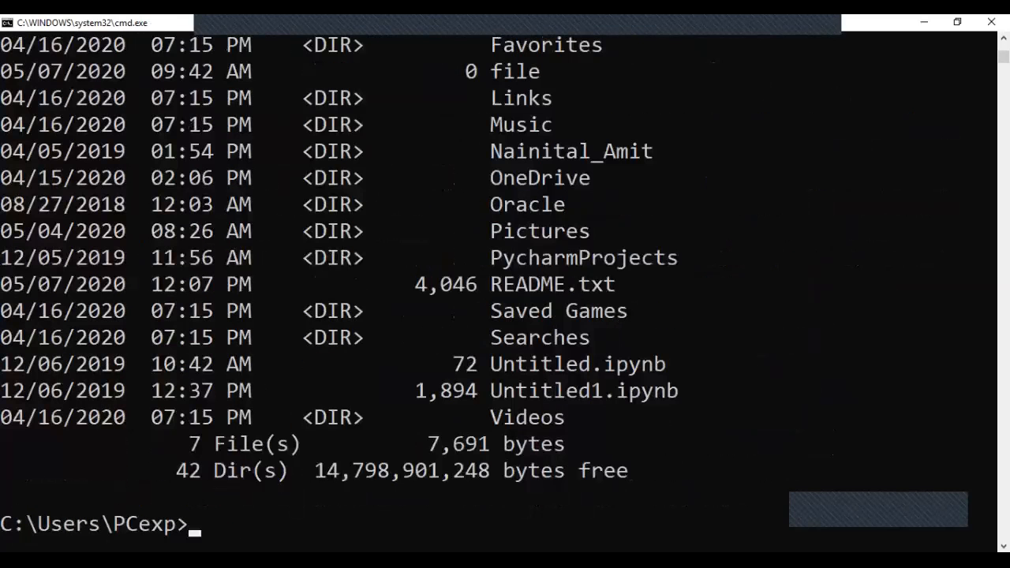